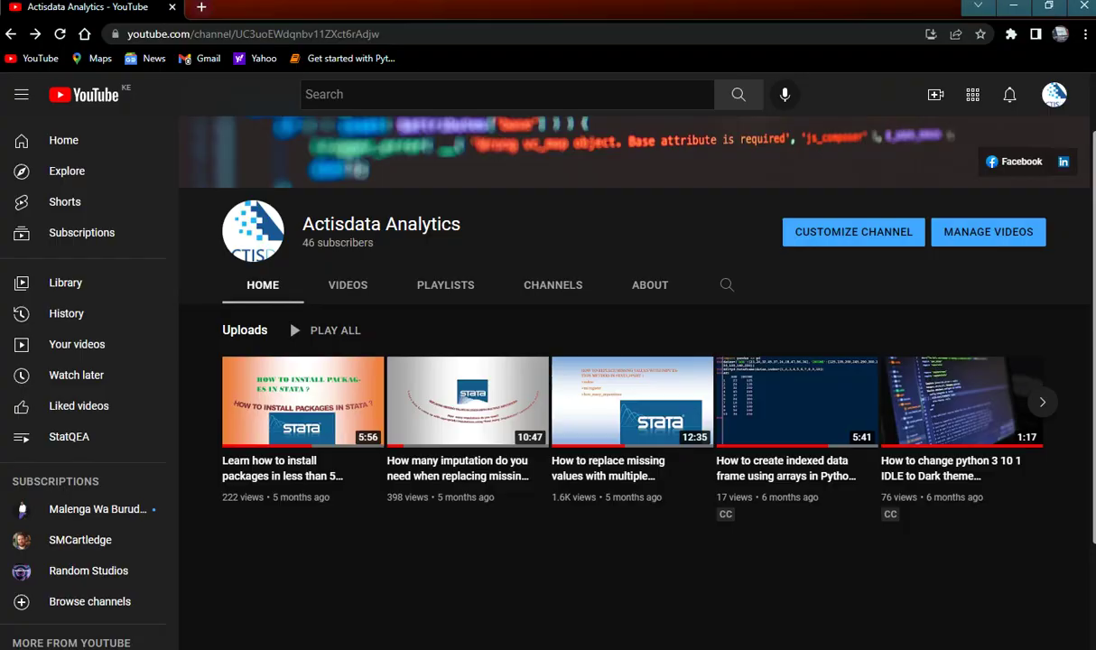
Step: Check the Stata folder in File Explorer and come back to the mi-Part2 do-file
{"action": "left_click_drag", "start_coordinate": [311, 224], "coordinate": [473, 224]}
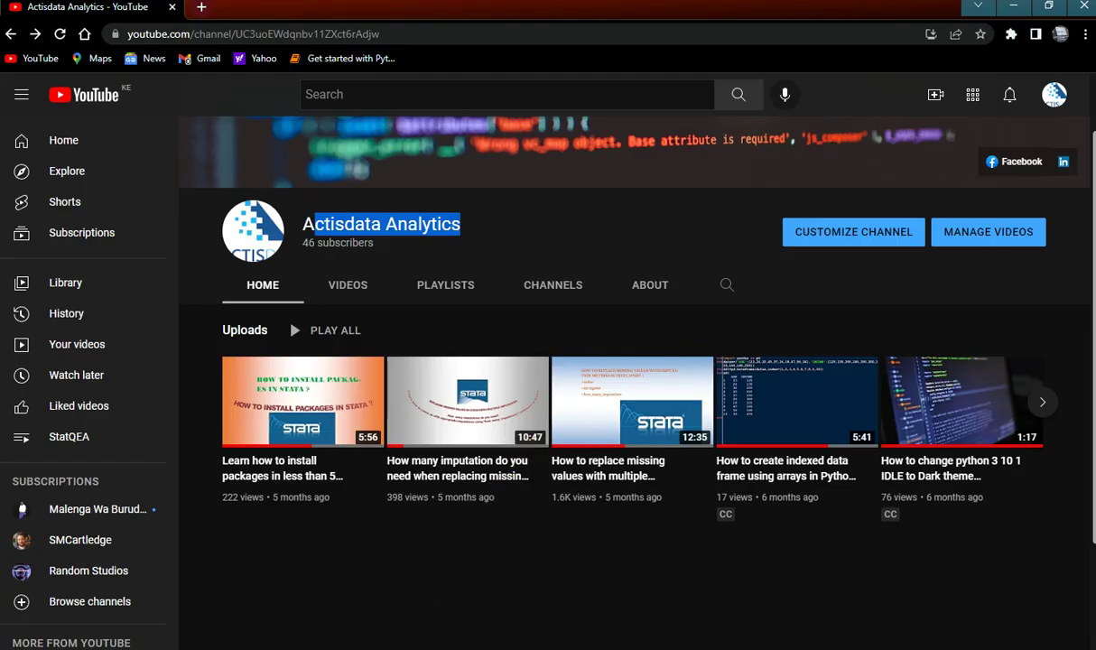
{"action": "left_click", "coordinate": [355, 632]}
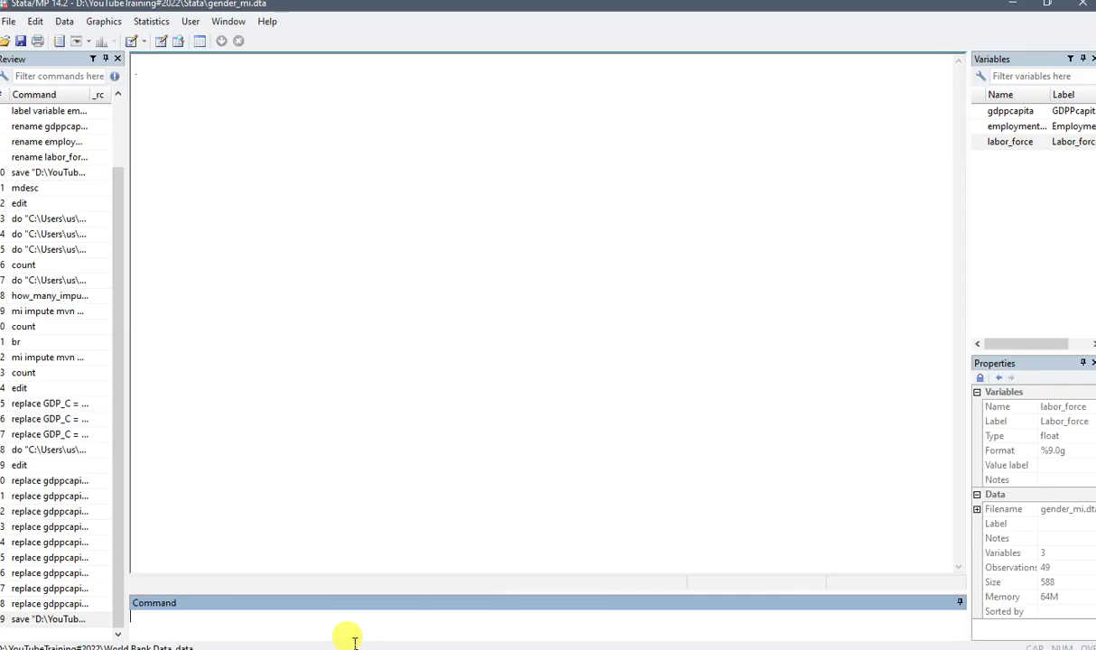
{"action": "left_click", "coordinate": [393, 624]}
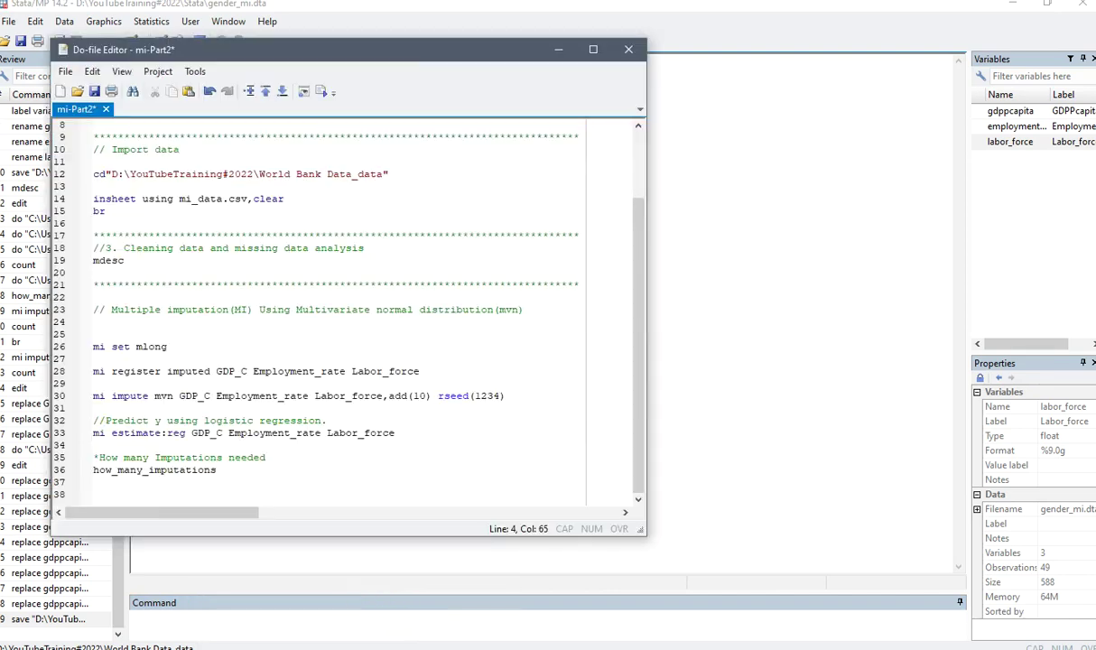
{"action": "left_click", "coordinate": [318, 636]}
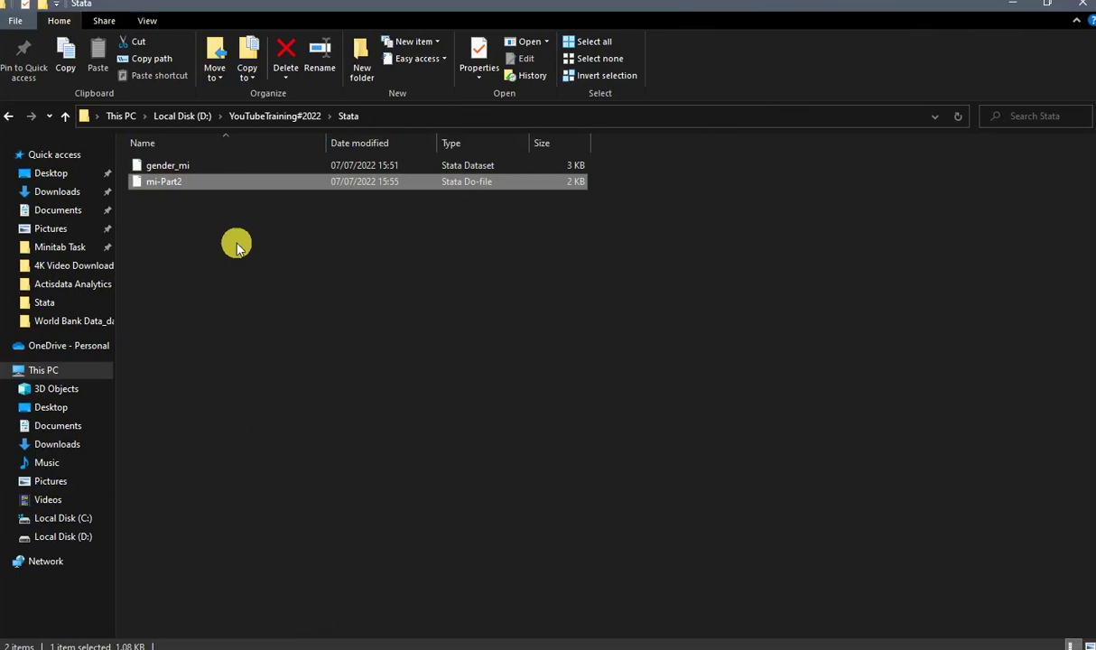
{"action": "mouse_move", "coordinate": [390, 611]}
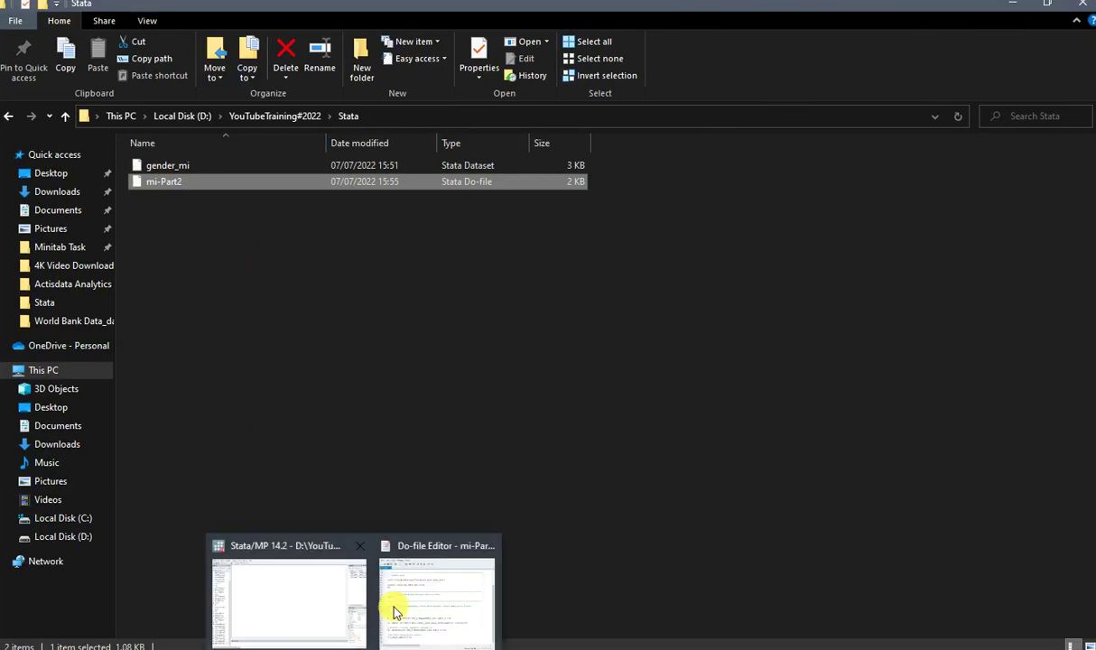
{"action": "left_click", "coordinate": [383, 569]}
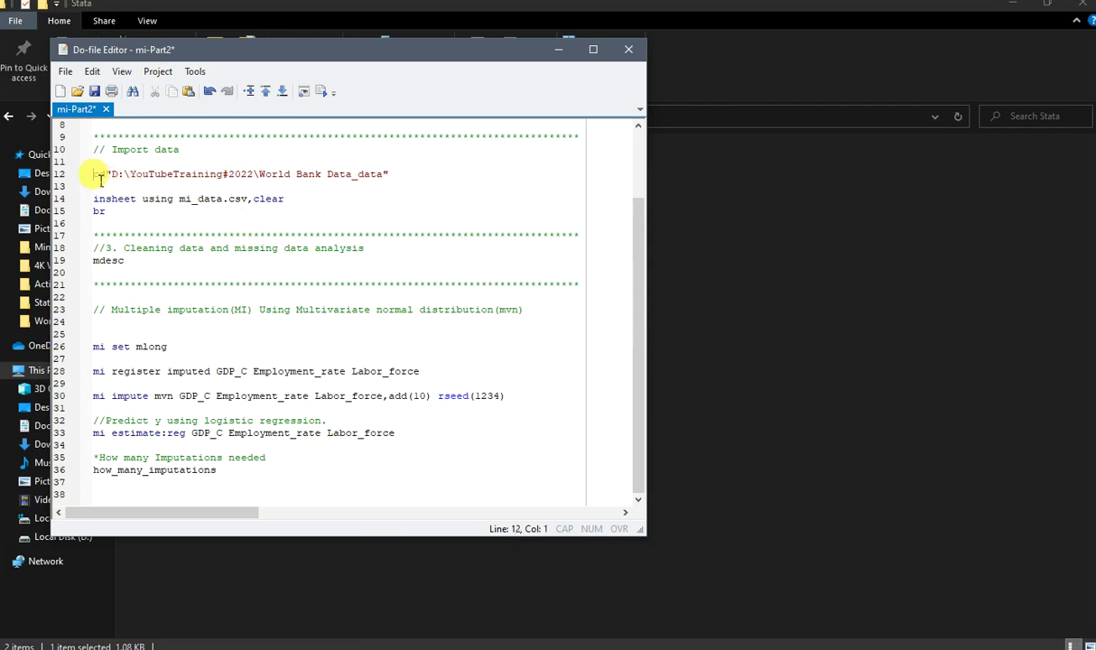
Step: Execute line 12's cd command to the World Bank Data_data folder and check the output
{"action": "left_click", "coordinate": [356, 186], "text": "shift"}
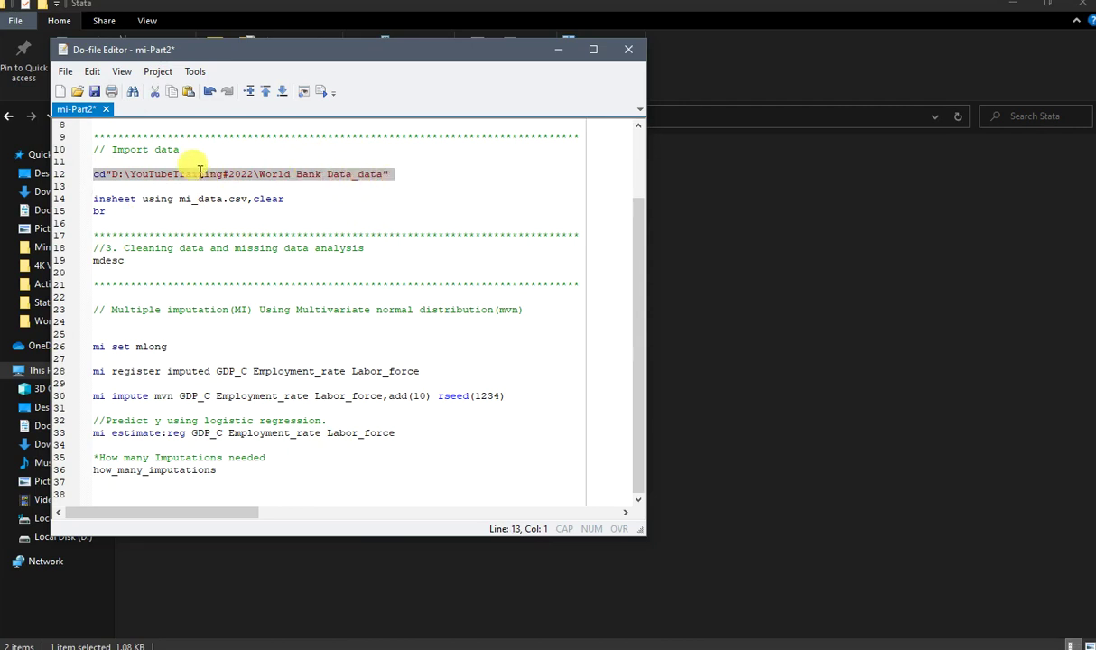
{"action": "left_click", "coordinate": [306, 91]}
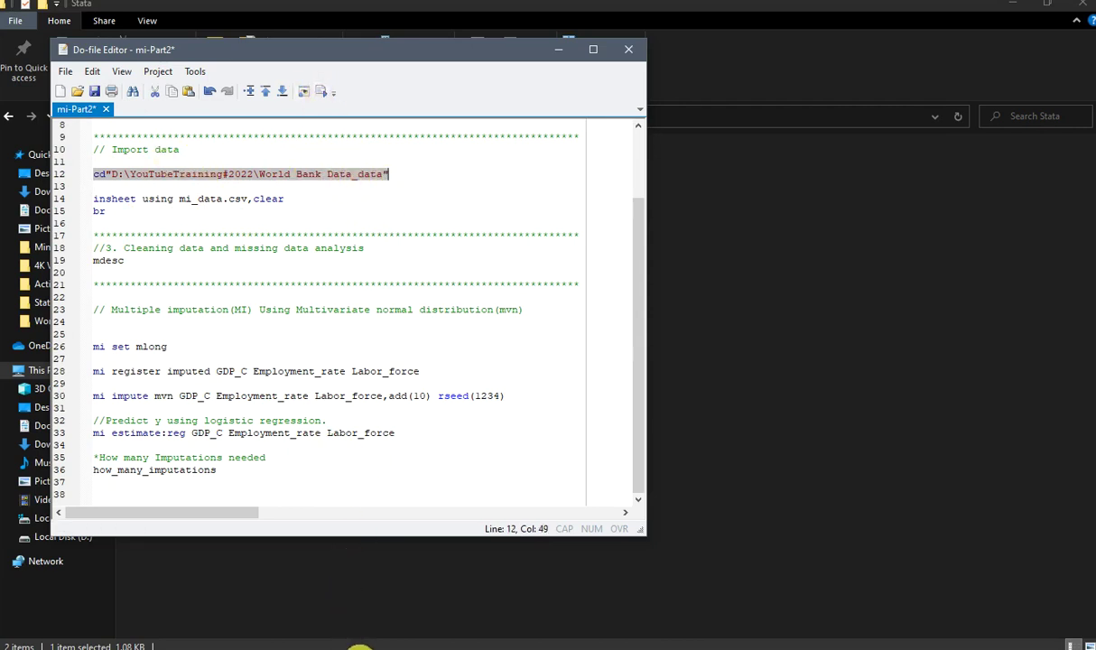
{"action": "mouse_move", "coordinate": [359, 643]}
{"action": "left_click", "coordinate": [306, 614]}
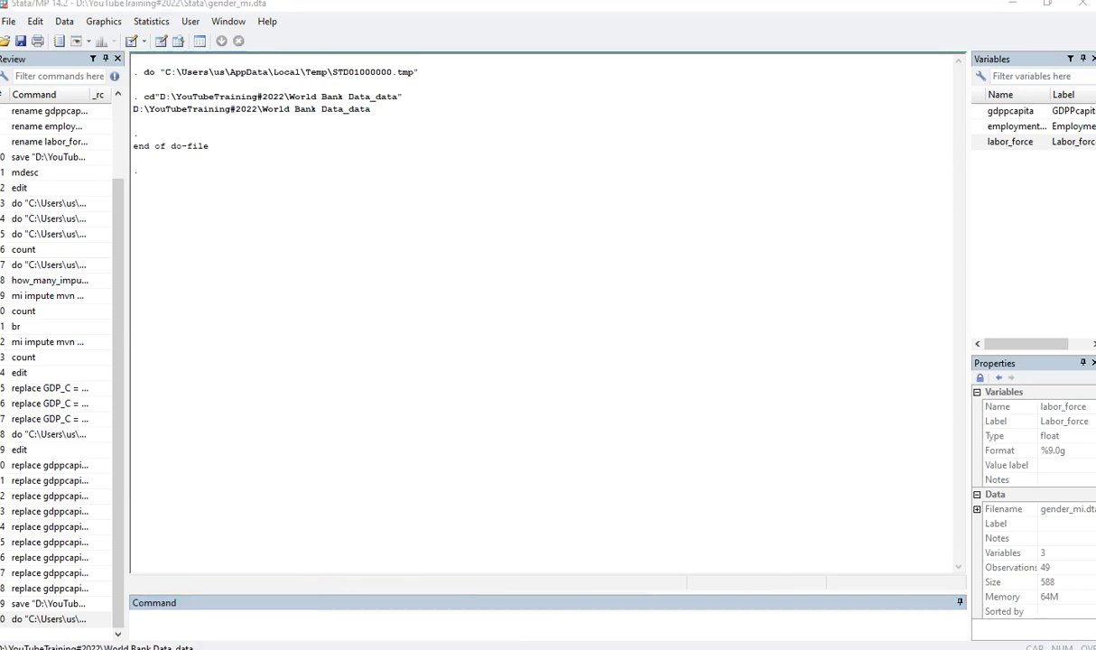
{"action": "left_click", "coordinate": [379, 611]}
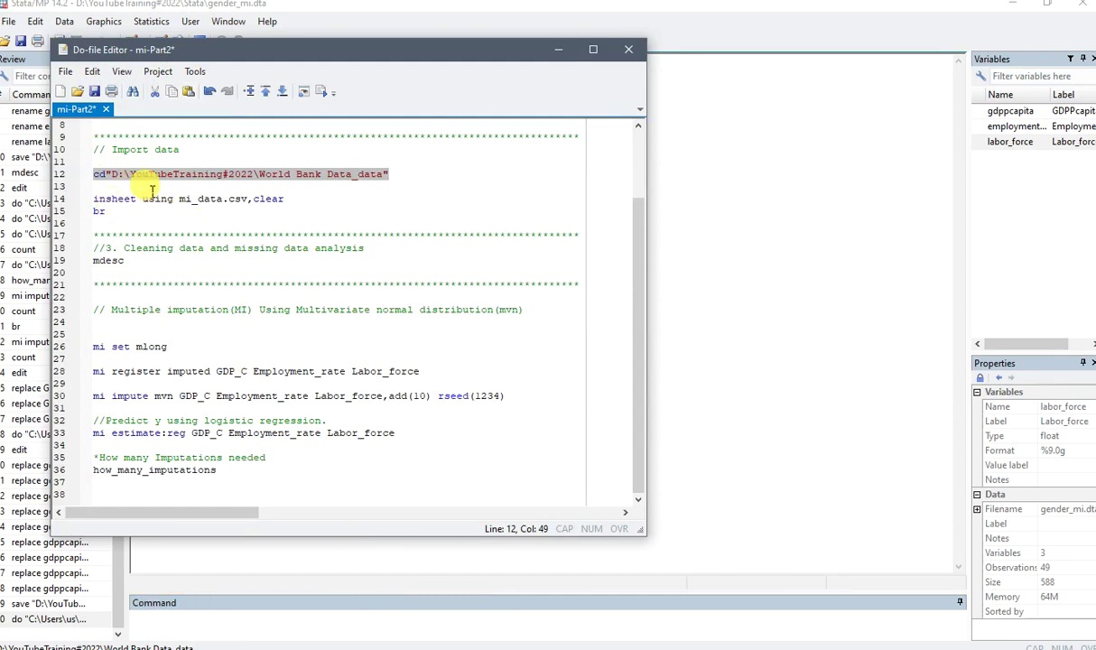
Step: Replace the insheet import on line 14 with 'use gender_mi.dta', checking the file name
{"action": "left_click_drag", "start_coordinate": [94, 200], "coordinate": [316, 215]}
{"action": "key", "text": "ctrl+x"}
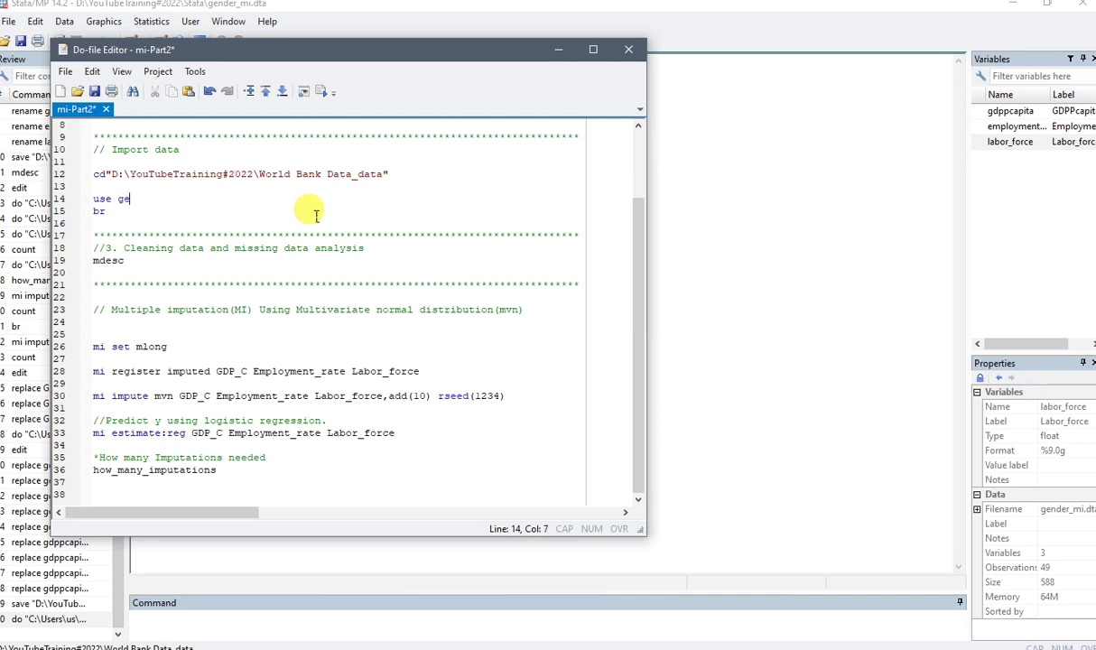
{"action": "type", "text": "use gender"}
{"action": "key", "text": "alt+Tab"}
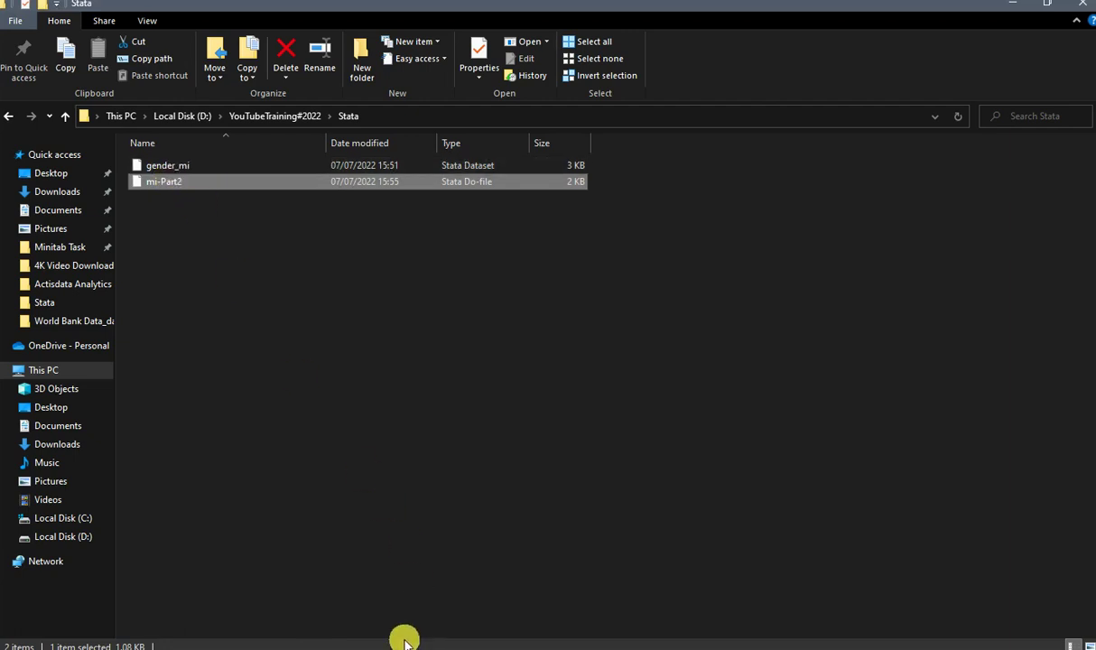
{"action": "mouse_move", "coordinate": [404, 643]}
{"action": "left_click", "coordinate": [400, 600]}
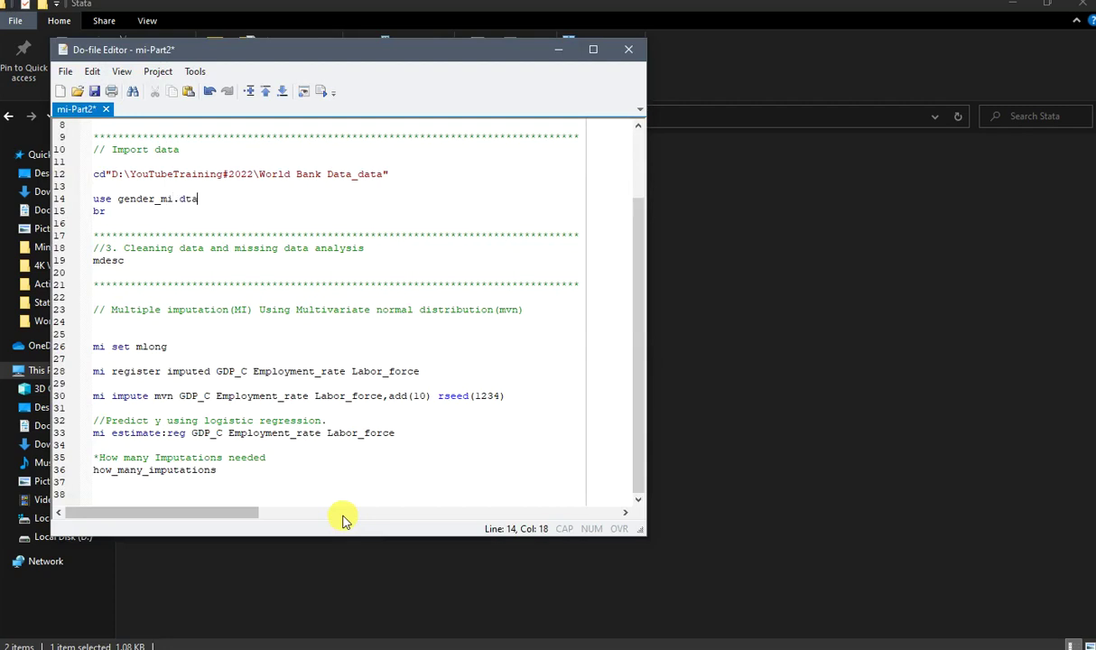
Step: Run the use gender_mi.dta and br lines to load and browse the data
{"action": "left_click", "coordinate": [95, 199]}
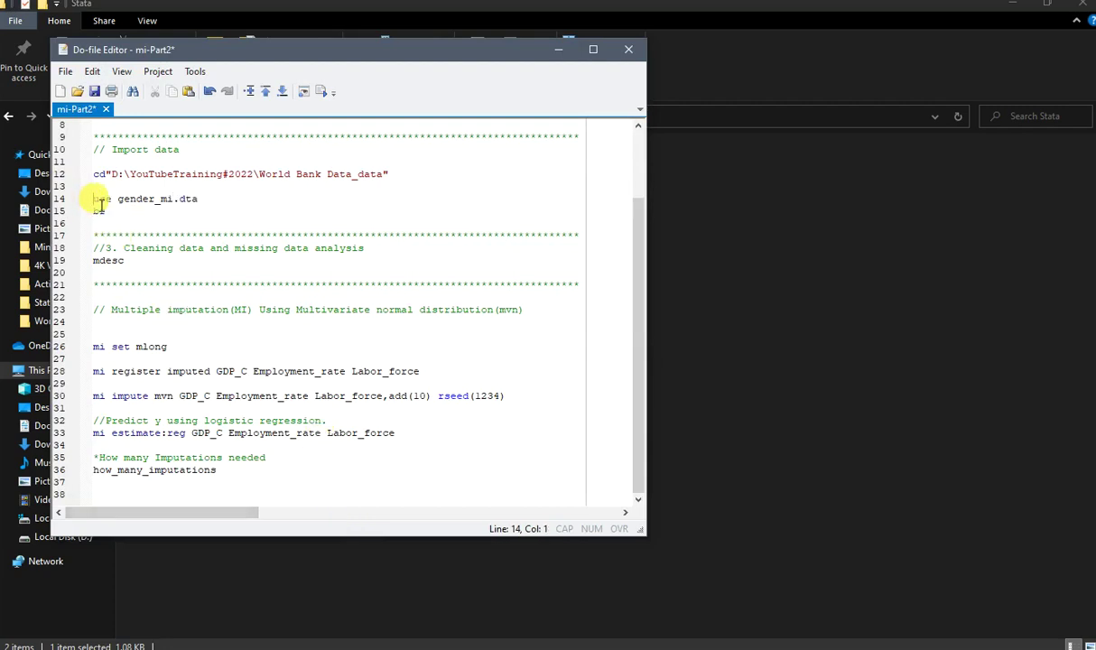
{"action": "left_click_drag", "start_coordinate": [95, 199], "coordinate": [208, 200]}
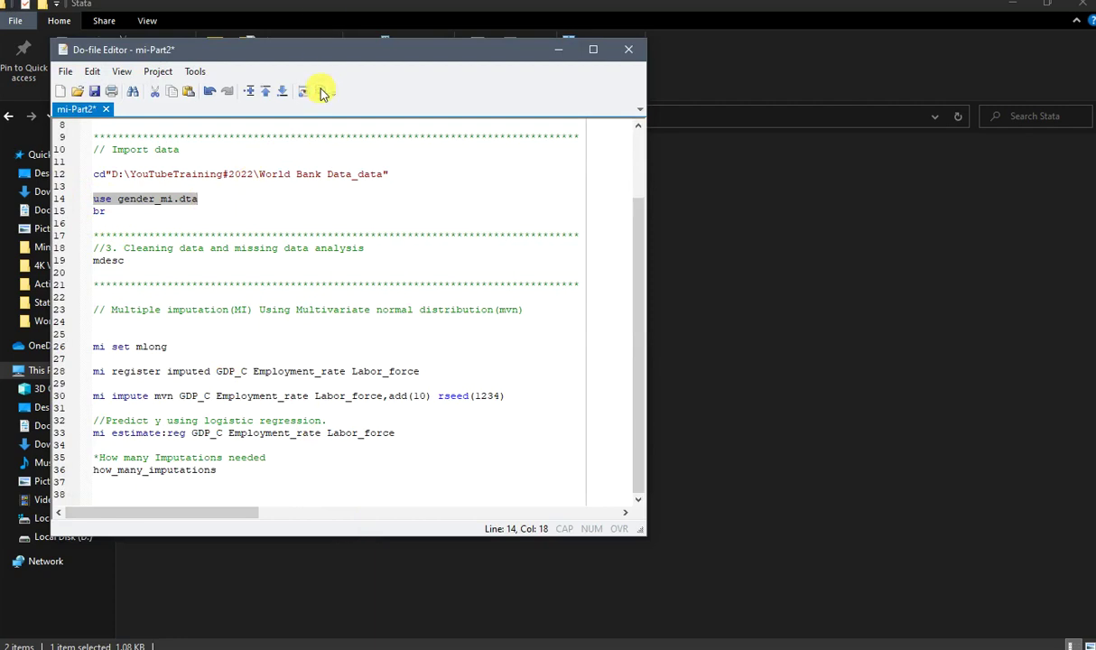
{"action": "left_click", "coordinate": [100, 211]}
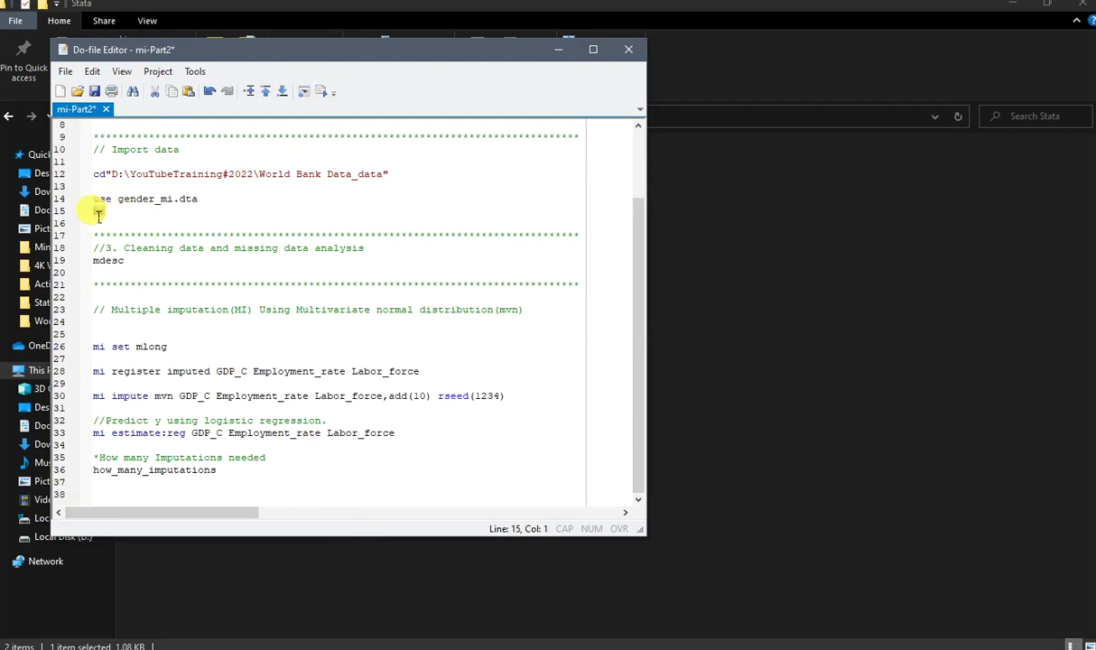
{"action": "left_click", "coordinate": [319, 91]}
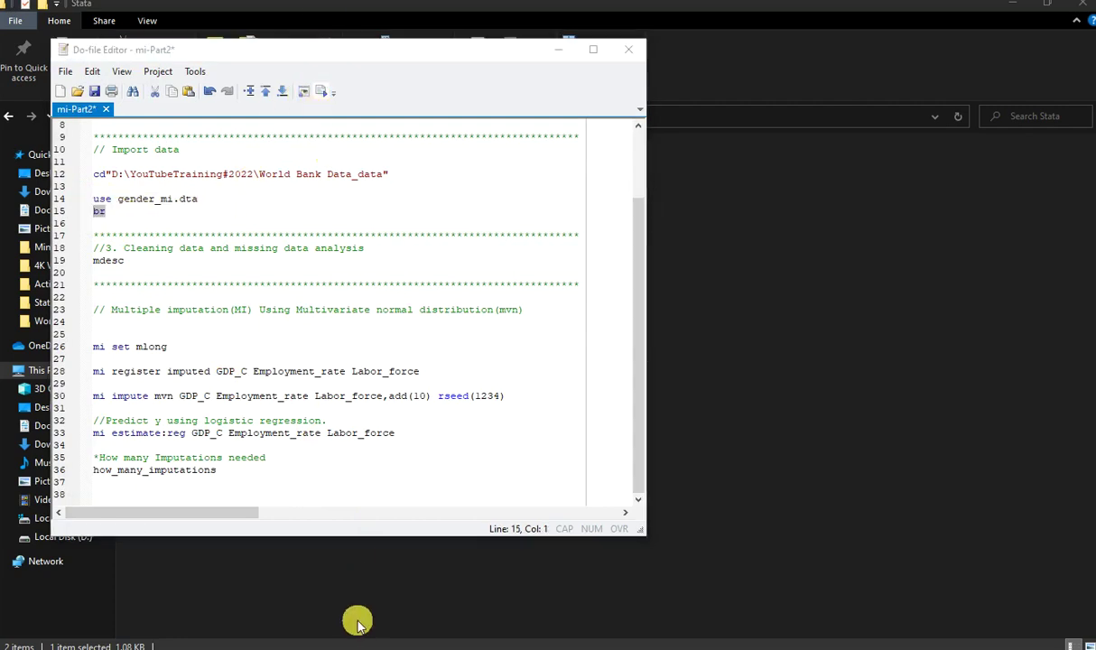
{"action": "scroll", "coordinate": [325, 240], "scroll_direction": "down", "scroll_amount": 3}
{"action": "scroll", "coordinate": [339, 256], "scroll_direction": "up", "scroll_amount": 3}
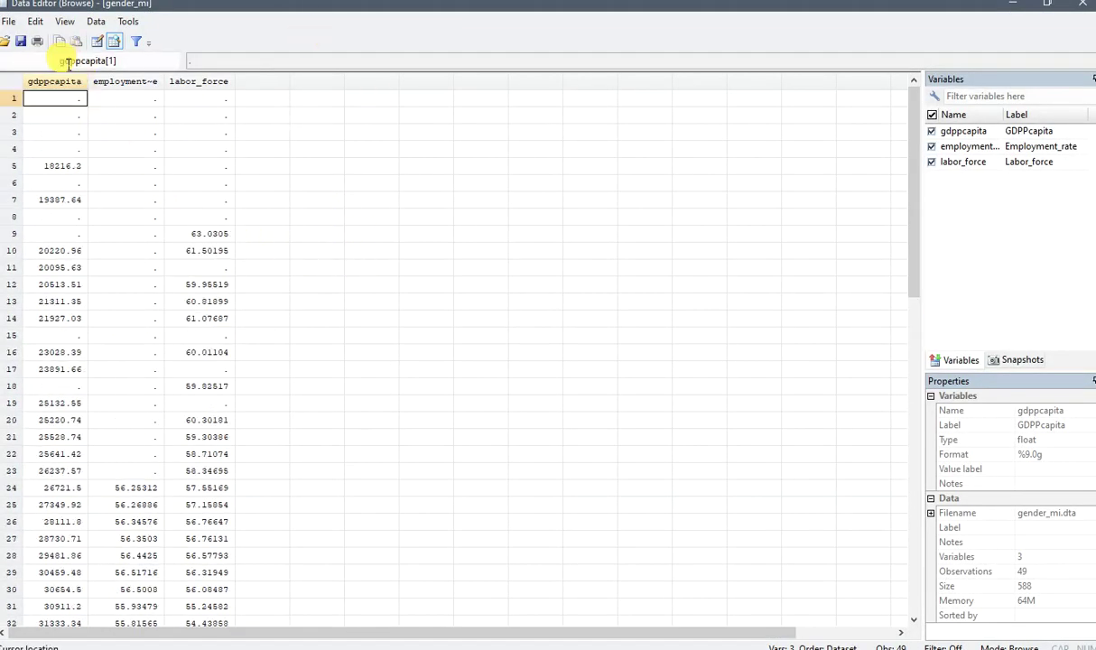
Step: Scroll the three Data Editor columns to confirm the data ends at row 49, then return to the main window
{"action": "left_click_drag", "start_coordinate": [56, 81], "coordinate": [215, 83]}
{"action": "scroll", "coordinate": [544, 272], "scroll_direction": "down", "scroll_amount": 1}
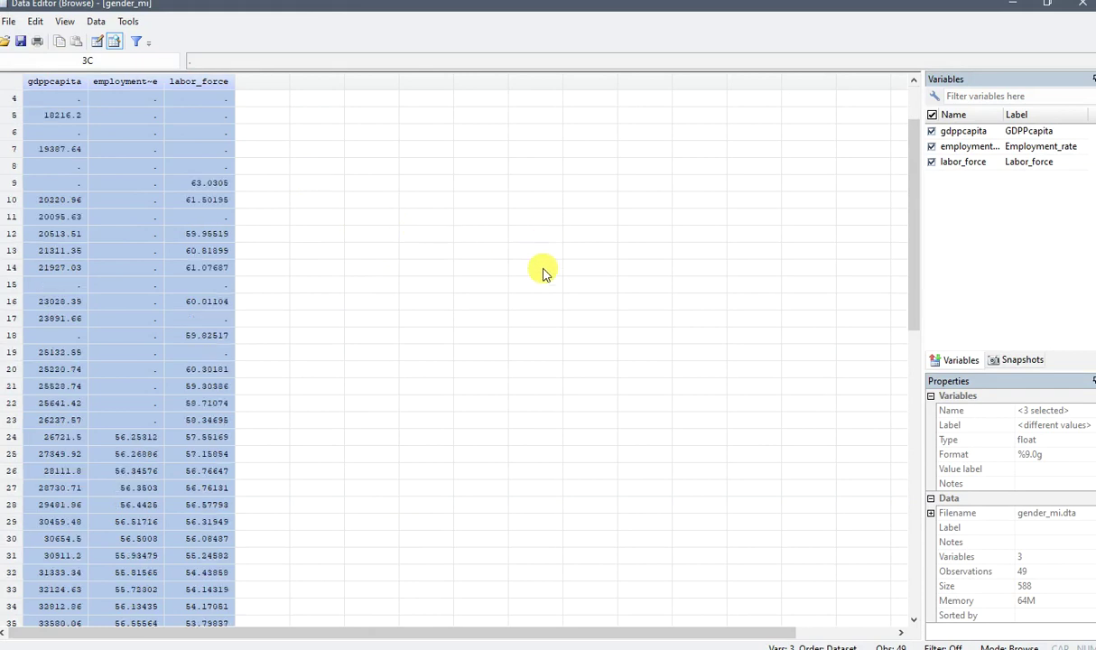
{"action": "scroll", "coordinate": [542, 275], "scroll_direction": "down", "scroll_amount": 12}
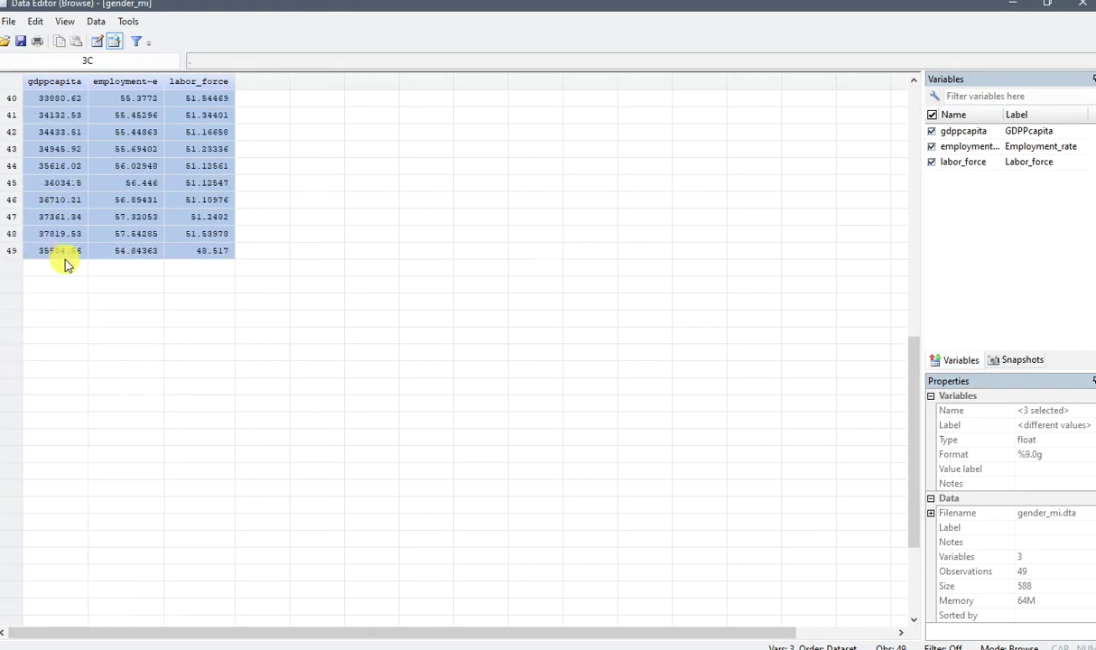
{"action": "left_click", "coordinate": [488, 286]}
{"action": "scroll", "coordinate": [360, 359], "scroll_direction": "up", "scroll_amount": 1}
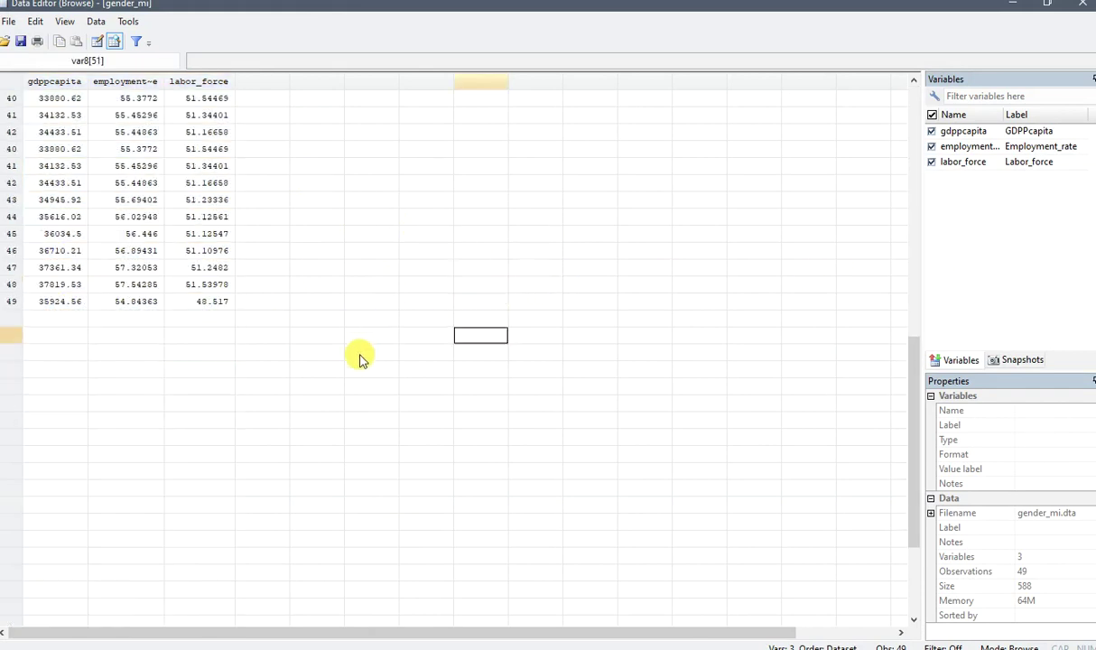
{"action": "mouse_move", "coordinate": [352, 647]}
{"action": "left_click", "coordinate": [239, 596]}
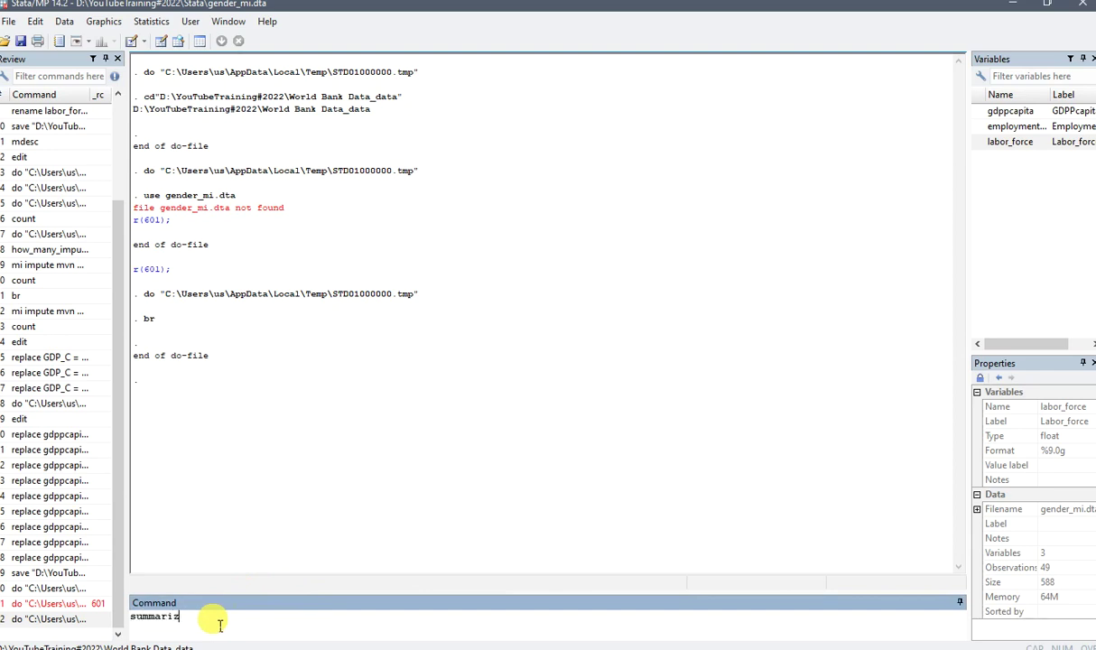
Step: Run summarize and note gdppcapita's 40 observations and its 29246.71 mean
{"action": "type", "text": "e"}
{"action": "key", "text": "Return"}
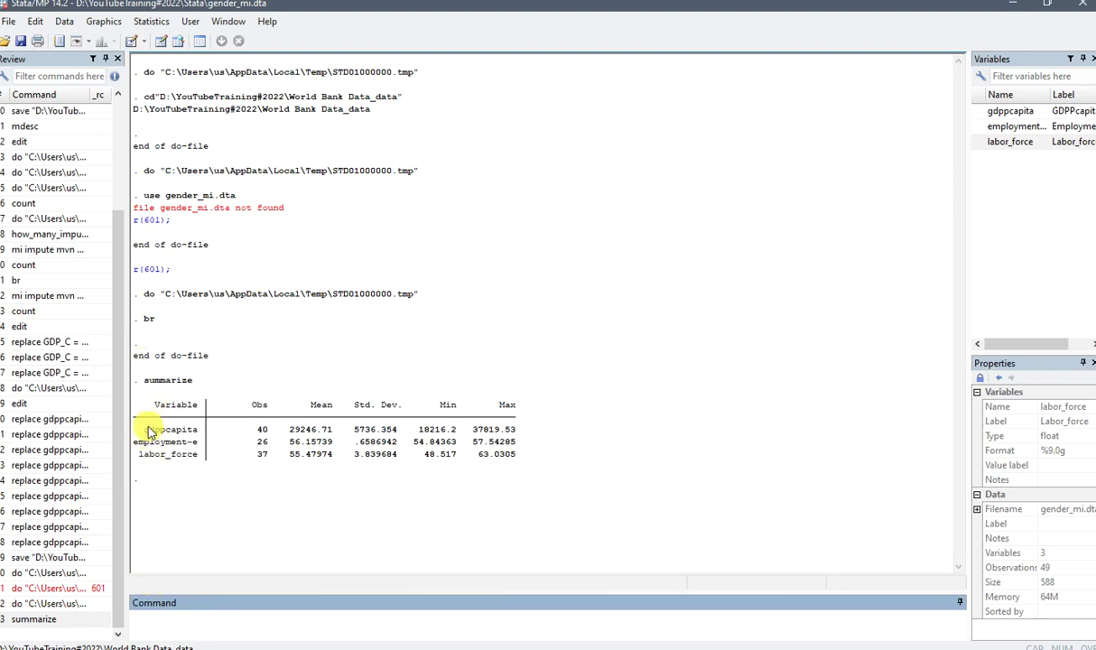
{"action": "double_click", "coordinate": [262, 430]}
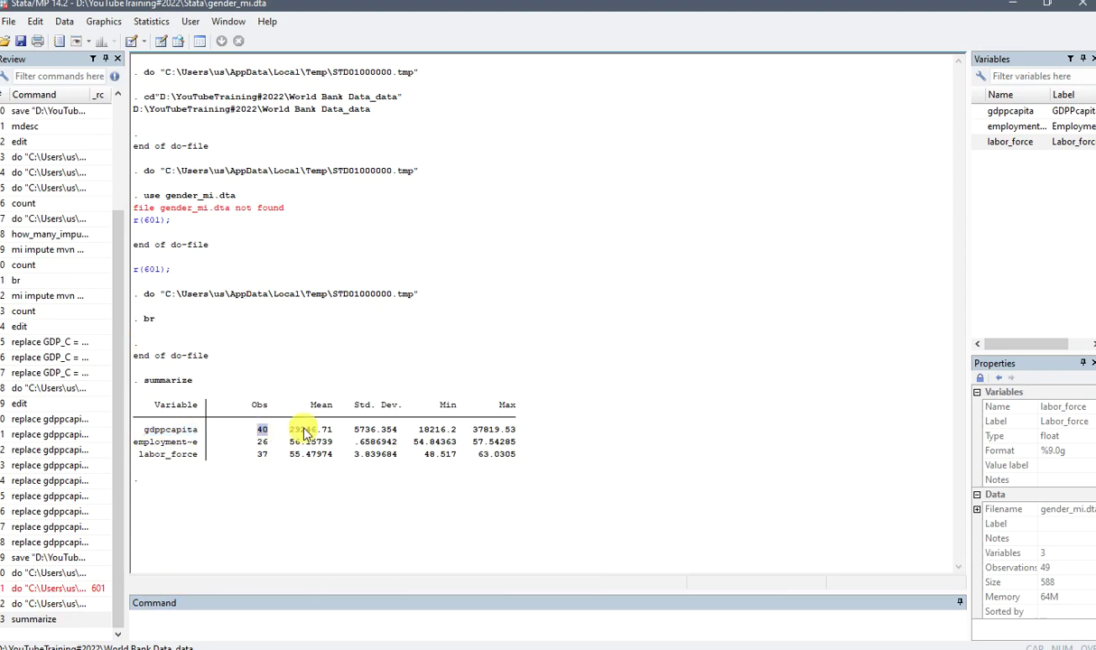
{"action": "left_click_drag", "start_coordinate": [287, 429], "coordinate": [336, 454]}
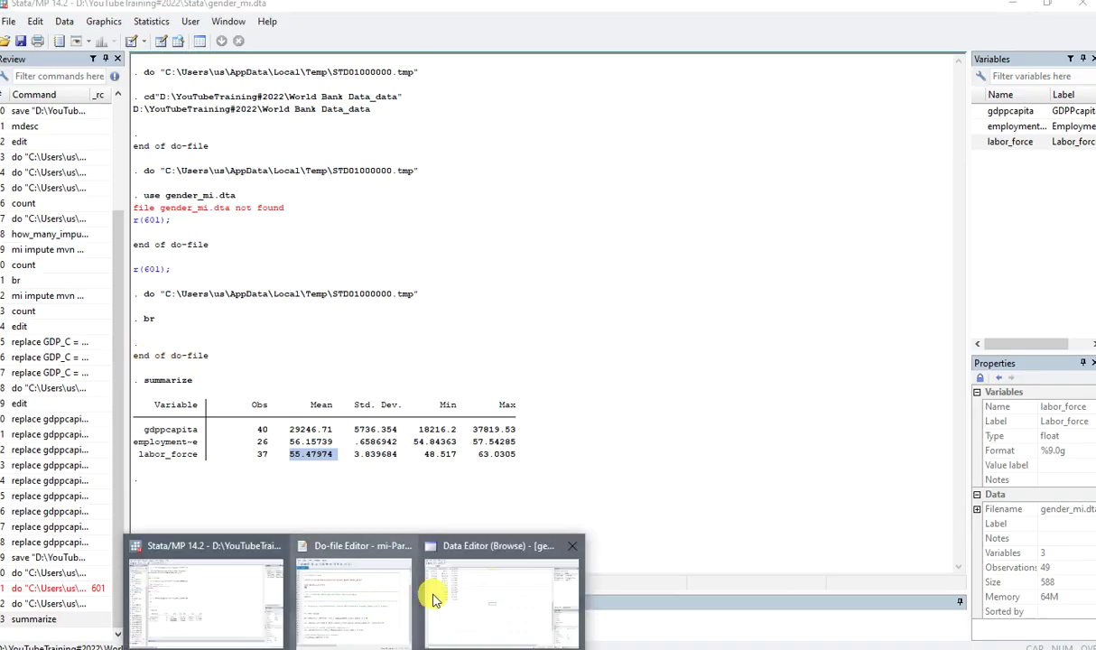
{"action": "left_click", "coordinate": [442, 587]}
Step: Highlight the missing employment_rate values in rows 1–22 and the first labor_force rows
{"action": "scroll", "coordinate": [304, 276], "scroll_direction": "up", "scroll_amount": 12}
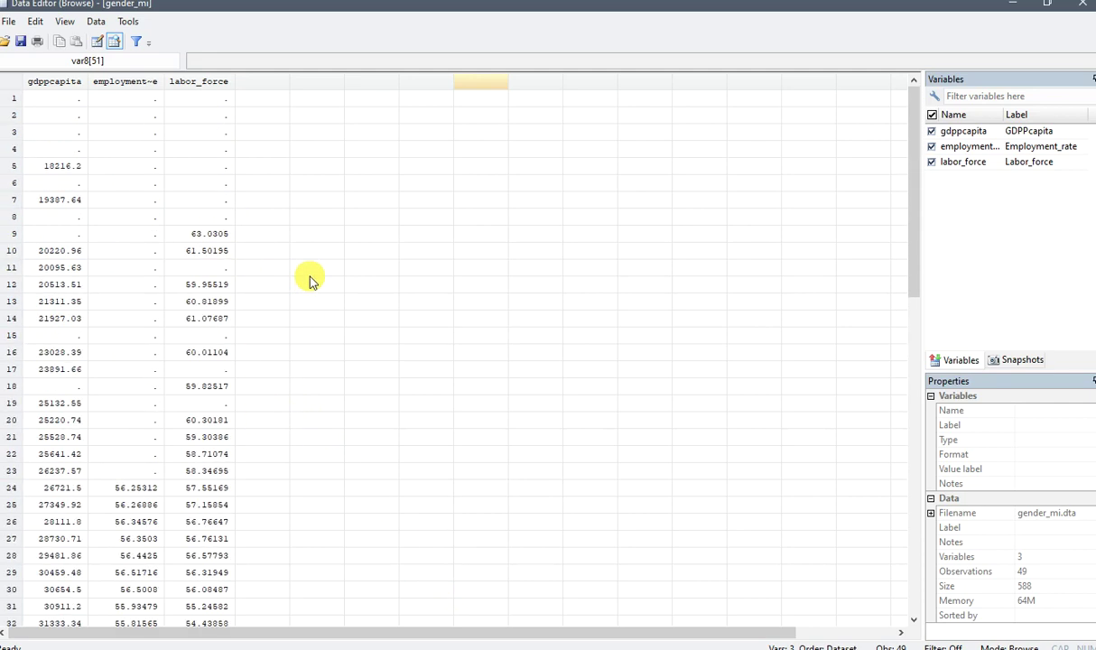
{"action": "left_click", "coordinate": [126, 100]}
{"action": "left_click_drag", "start_coordinate": [125, 101], "coordinate": [123, 468]}
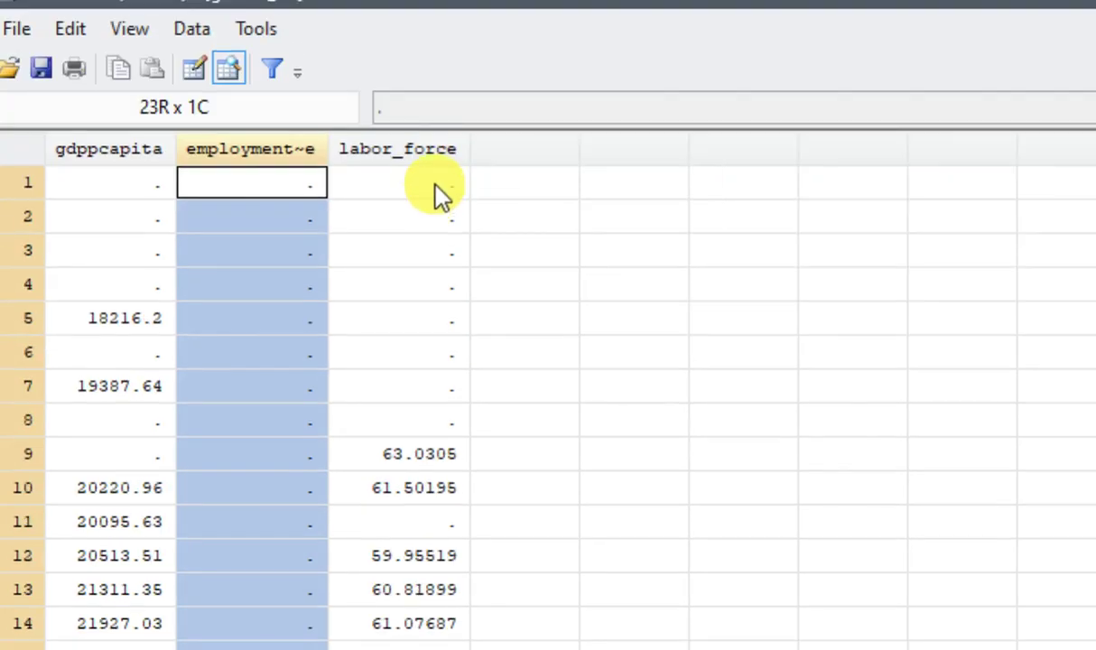
{"action": "left_click_drag", "start_coordinate": [441, 53], "coordinate": [452, 156]}
{"action": "left_click_drag", "start_coordinate": [449, 297], "coordinate": [443, 403]}
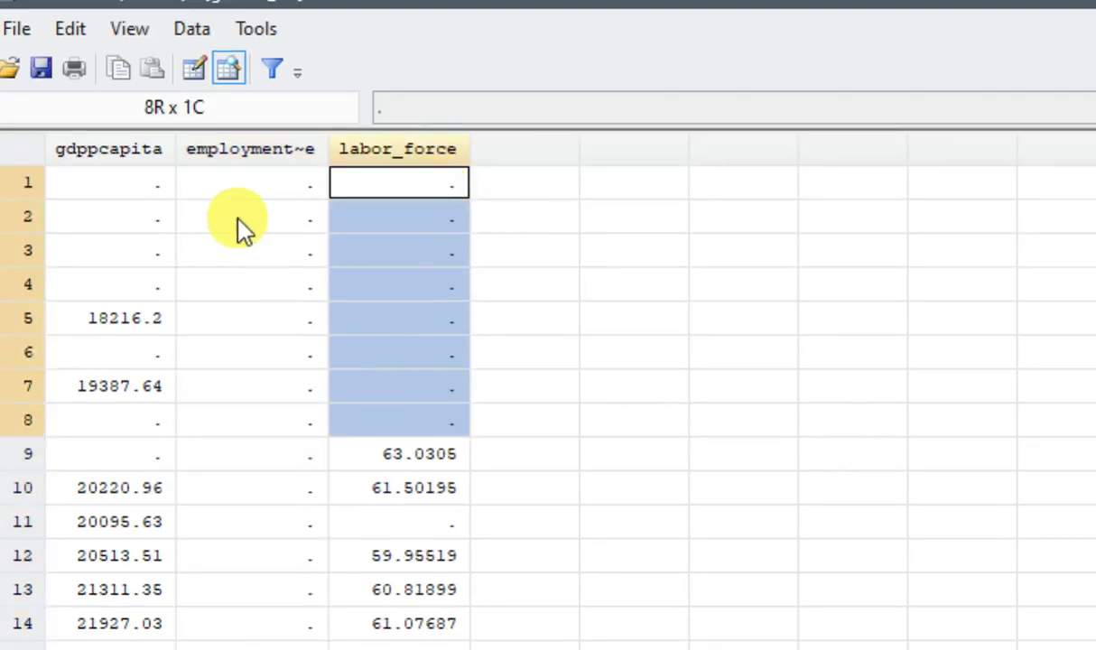
{"action": "left_click_drag", "start_coordinate": [252, 183], "coordinate": [275, 491]}
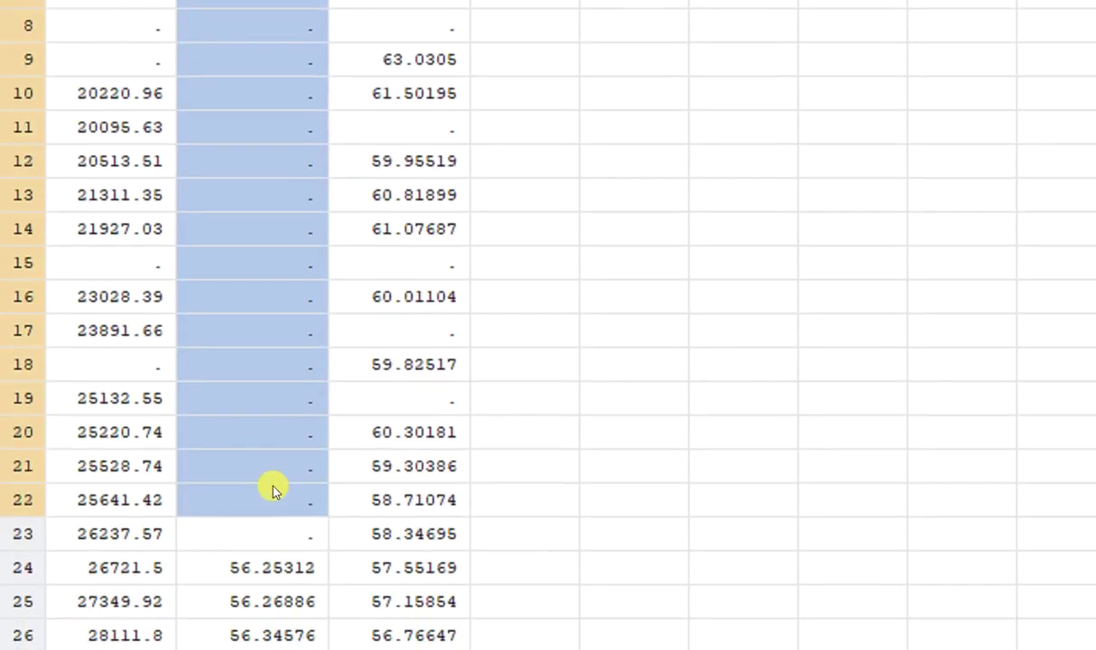
{"action": "scroll", "coordinate": [276, 490], "scroll_direction": "down", "scroll_amount": 1}
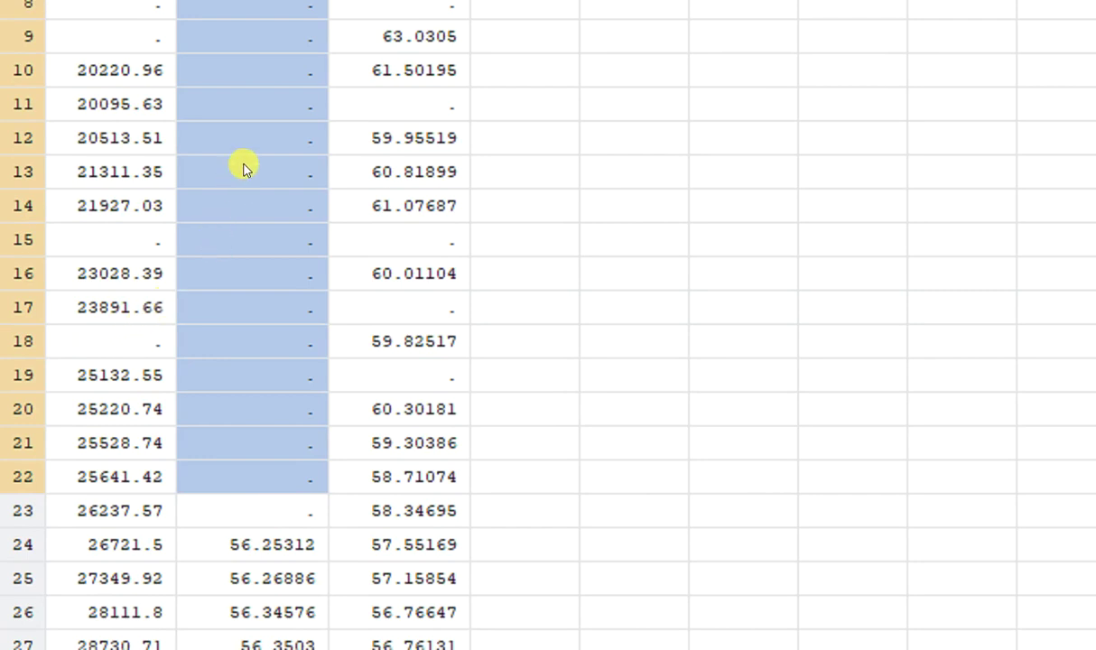
{"action": "scroll", "coordinate": [309, 167], "scroll_direction": "up", "scroll_amount": 3}
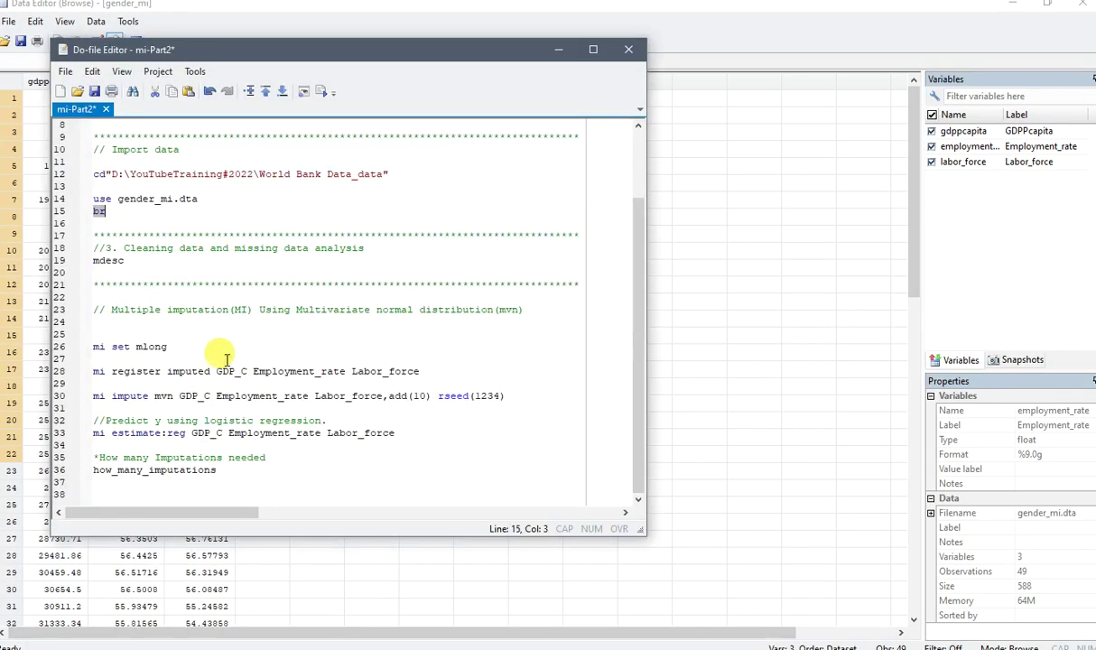
Step: Execute the mdesc line and view its table of 9, 23 and 12 missing of 49
{"action": "left_click_drag", "start_coordinate": [154, 268], "coordinate": [98, 273]}
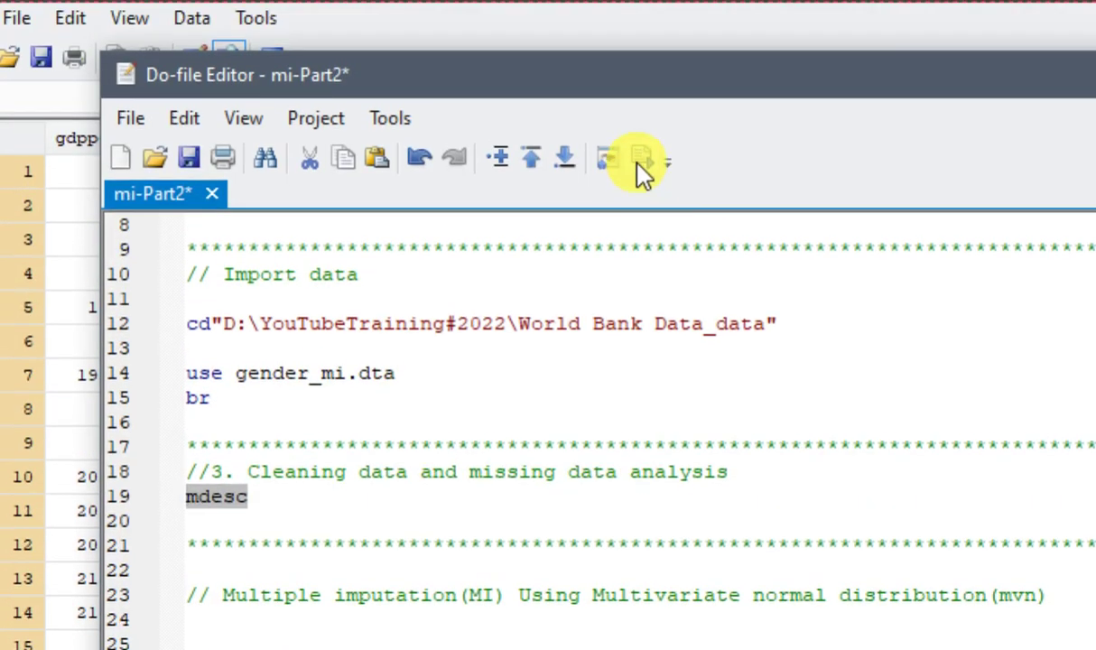
{"action": "left_click", "coordinate": [607, 36]}
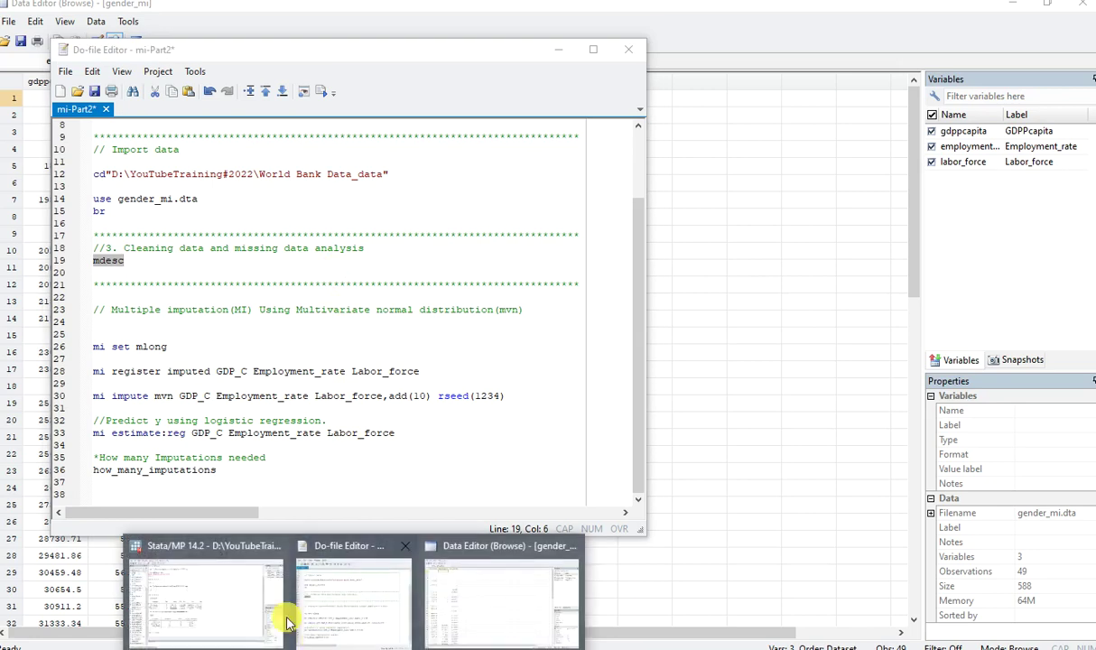
{"action": "left_click", "coordinate": [287, 623]}
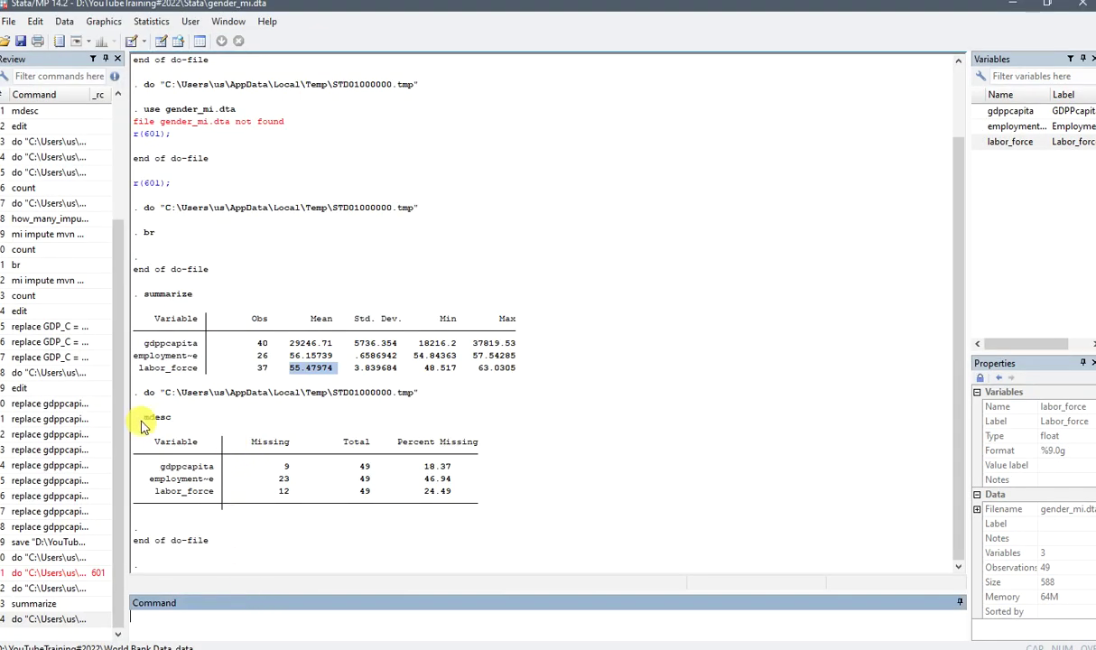
Step: Review the mdesc missing-value table, then run count in the Command window
{"action": "left_click_drag", "start_coordinate": [136, 412], "coordinate": [419, 542]}
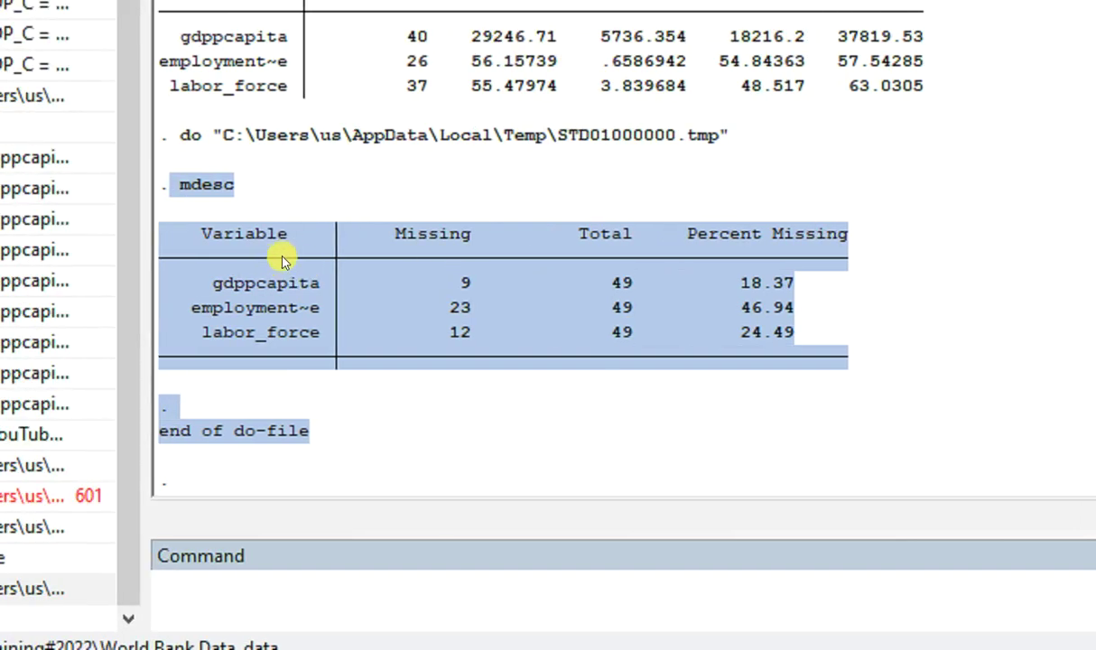
{"action": "left_click", "coordinate": [307, 287]}
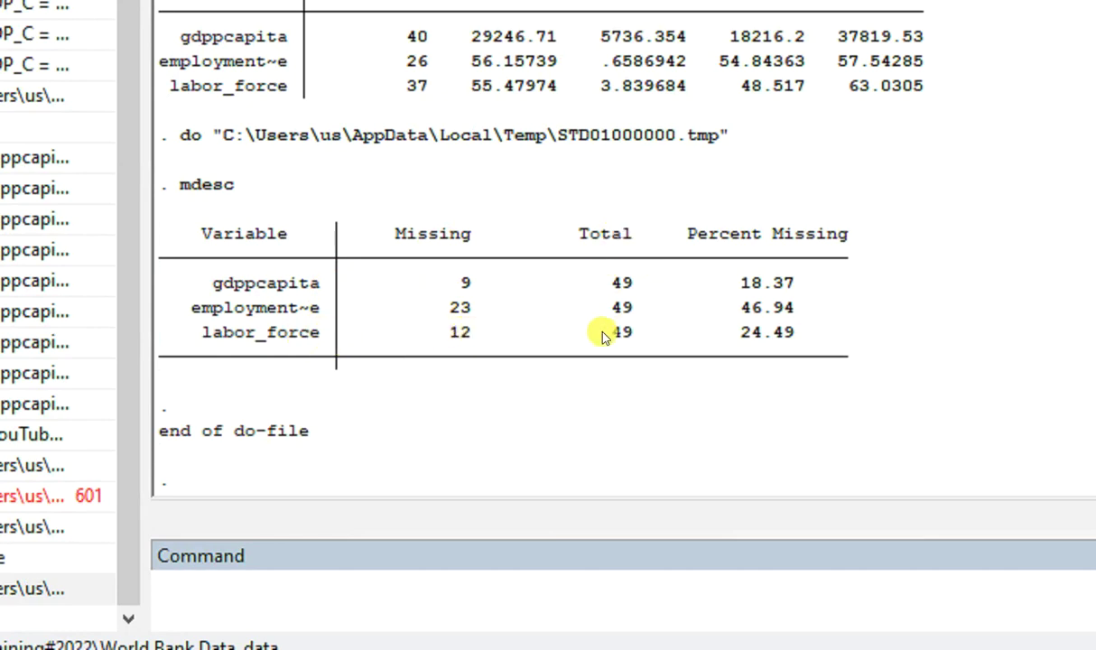
{"action": "left_click", "coordinate": [464, 569]}
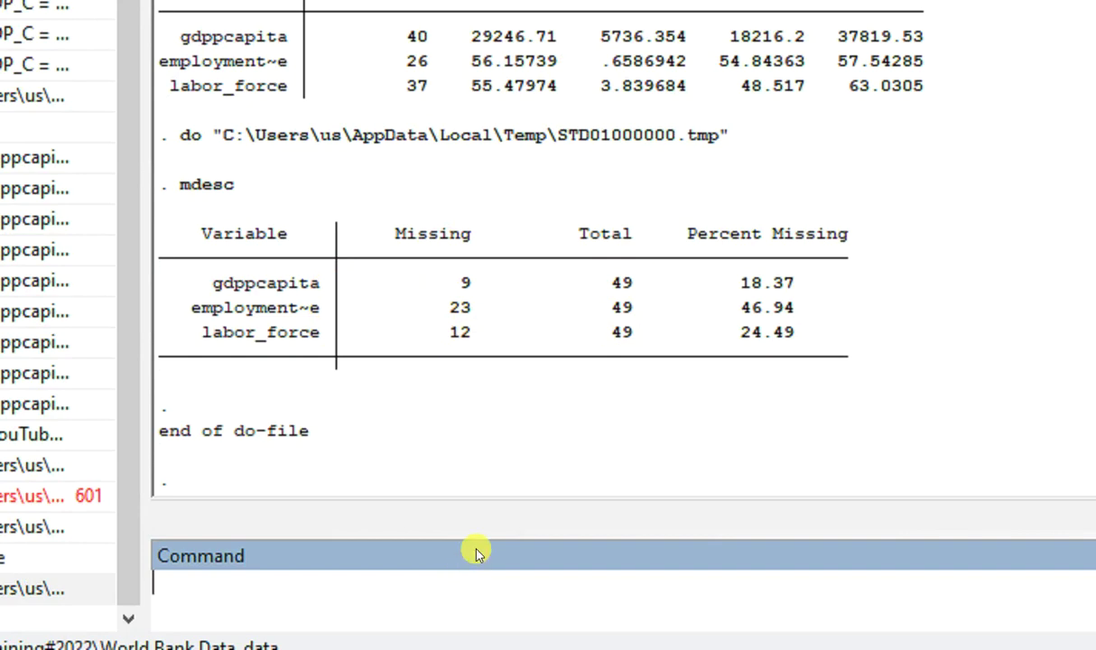
{"action": "type", "text": "count"}
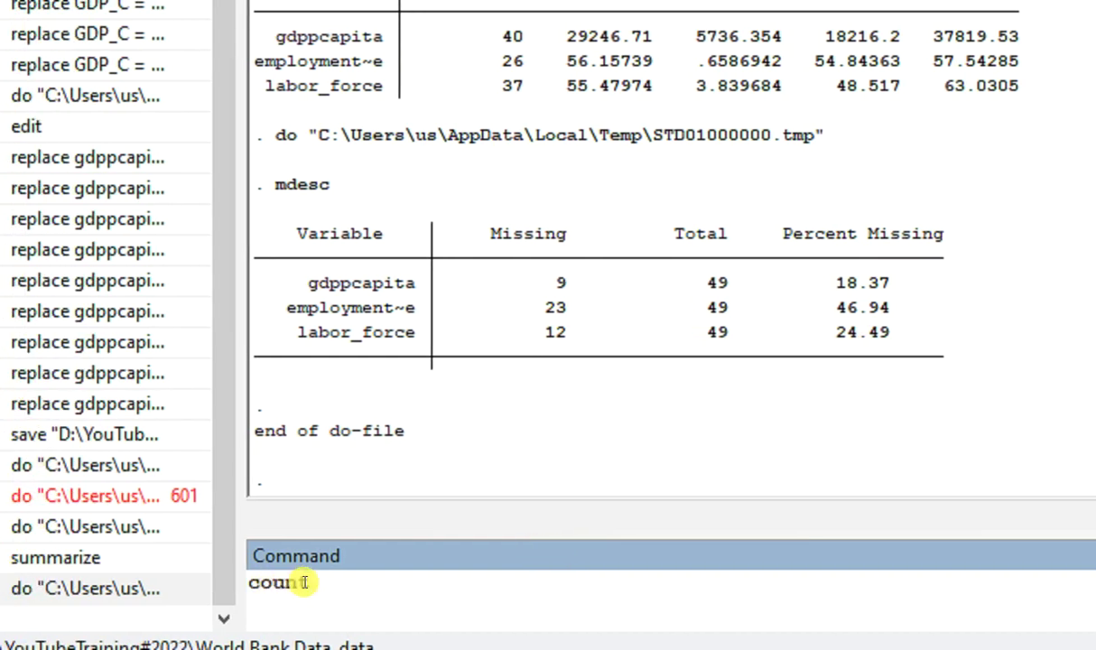
{"action": "key", "text": "Return"}
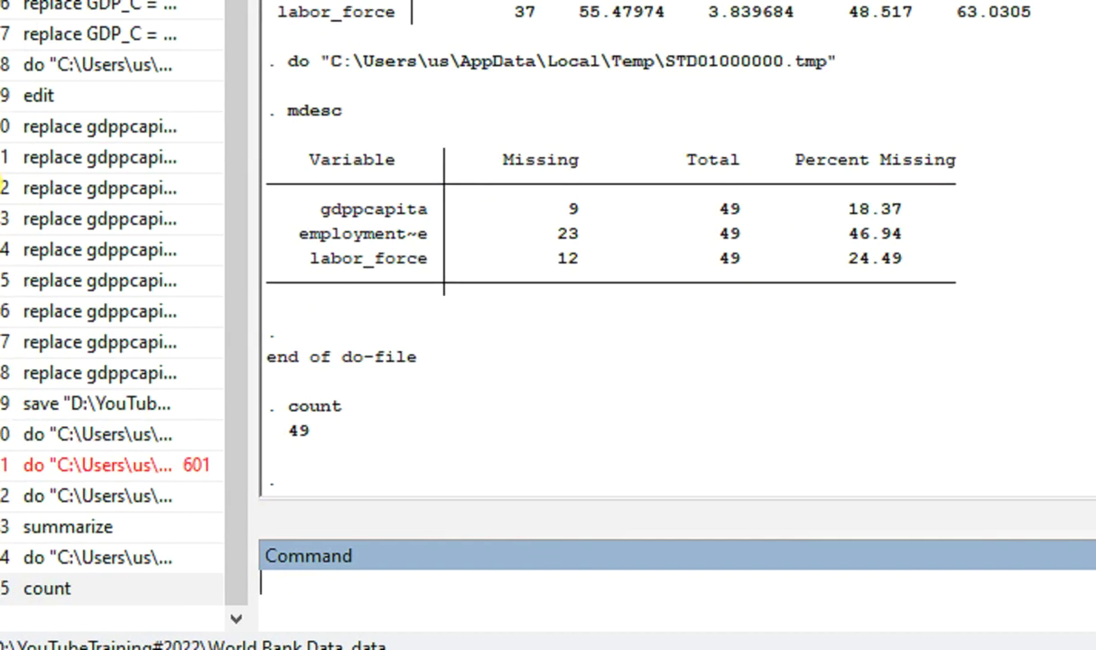
Step: Highlight the count result of 49 observations in the Results window
{"action": "left_click_drag", "start_coordinate": [257, 399], "coordinate": [352, 427]}
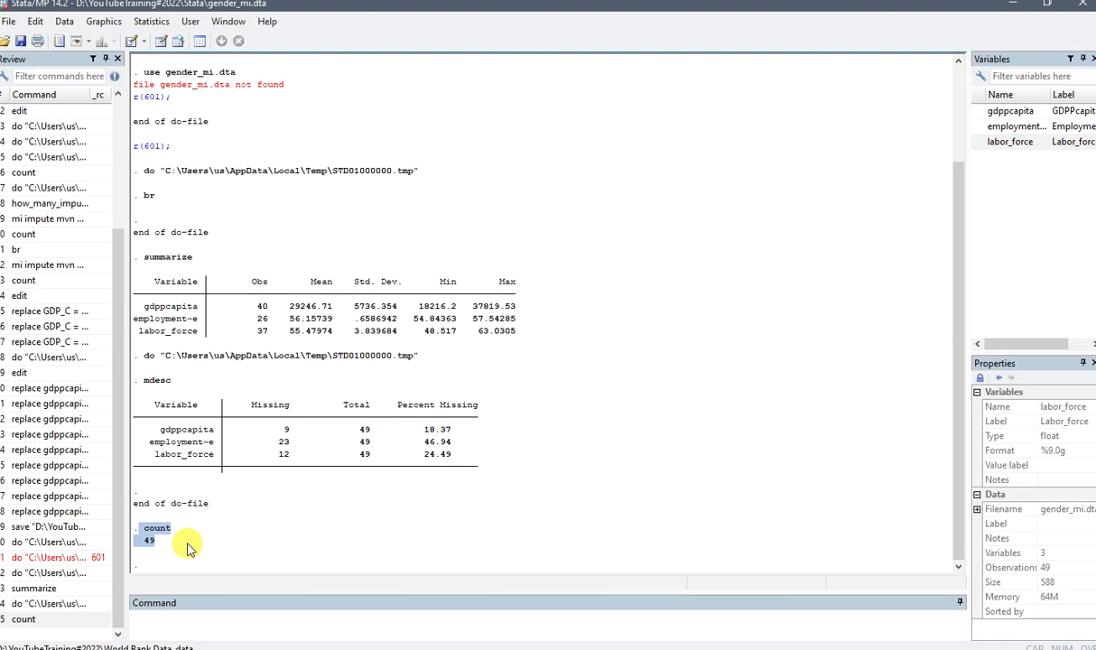
{"action": "left_click", "coordinate": [142, 532]}
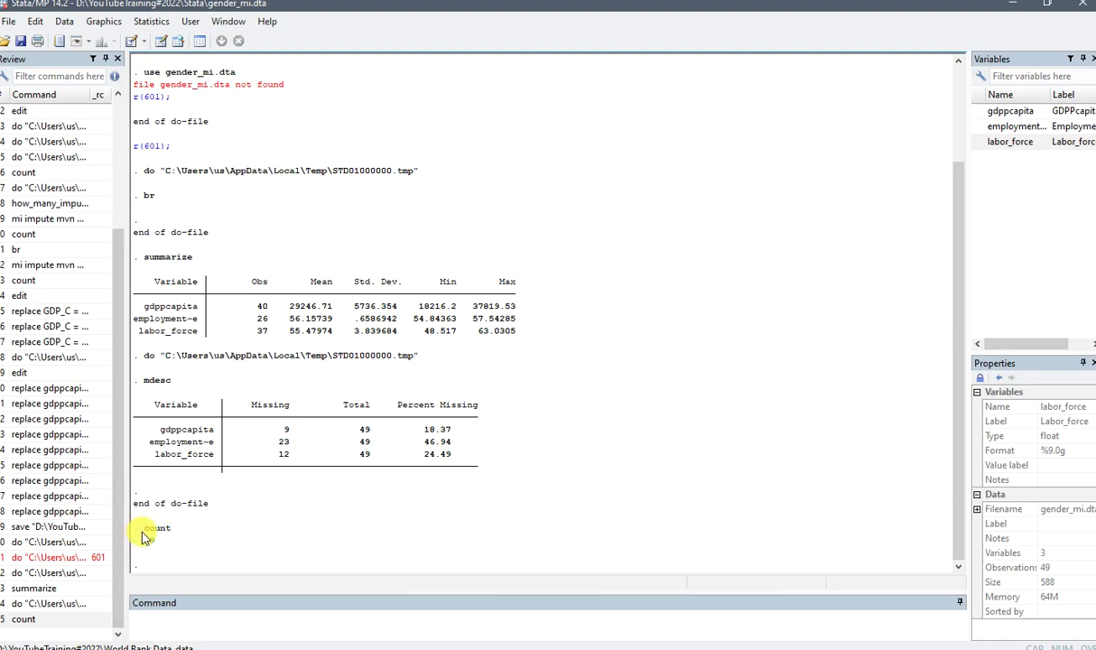
{"action": "left_click_drag", "start_coordinate": [141, 532], "coordinate": [176, 550]}
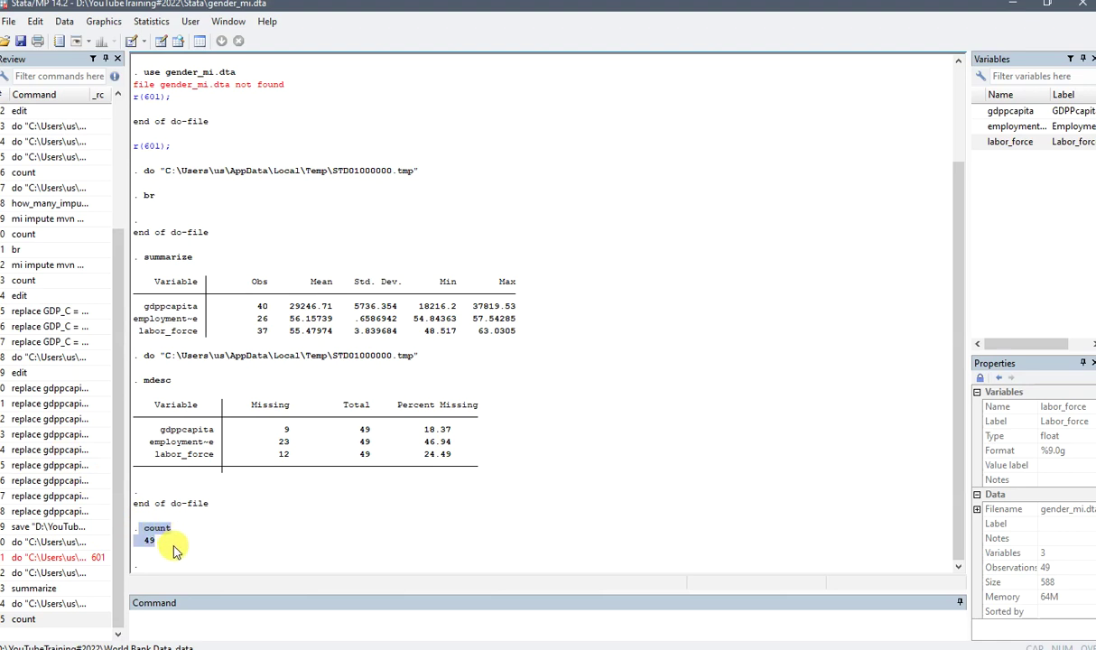
{"action": "left_click", "coordinate": [163, 553]}
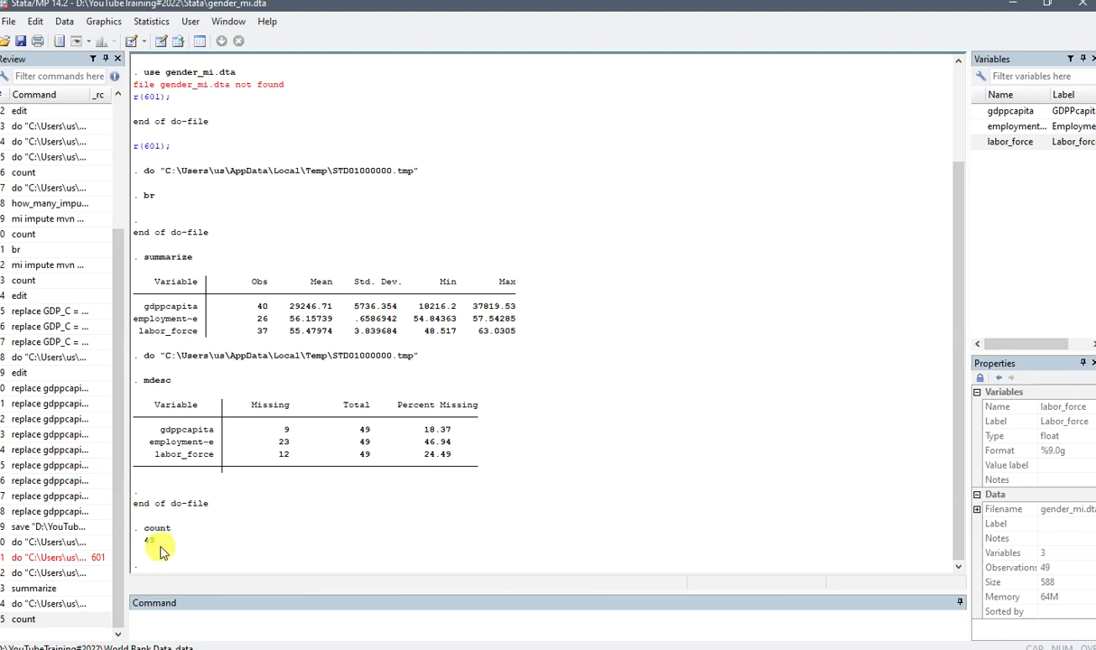
{"action": "left_click_drag", "start_coordinate": [147, 528], "coordinate": [165, 544]}
{"action": "left_click", "coordinate": [153, 540]}
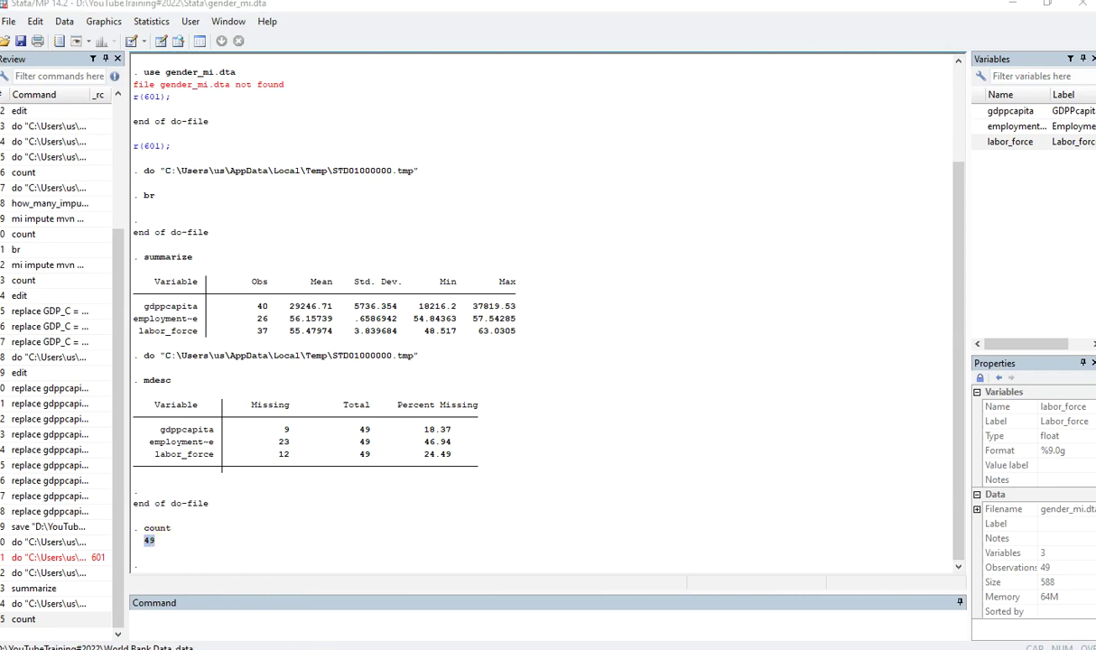
Step: Confirm the data's last row is 49, then run mi set mlong from line 26
{"action": "mouse_move", "coordinate": [298, 637]}
{"action": "left_click", "coordinate": [468, 602]}
{"action": "scroll", "coordinate": [316, 438], "scroll_direction": "down", "scroll_amount": 10}
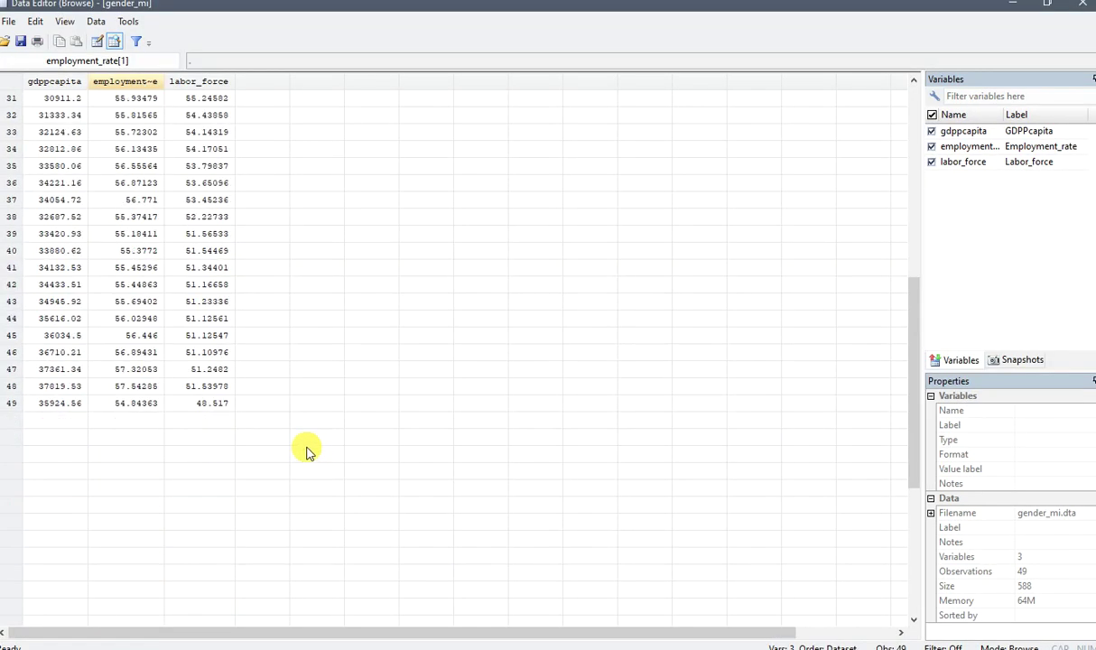
{"action": "left_click", "coordinate": [20, 406]}
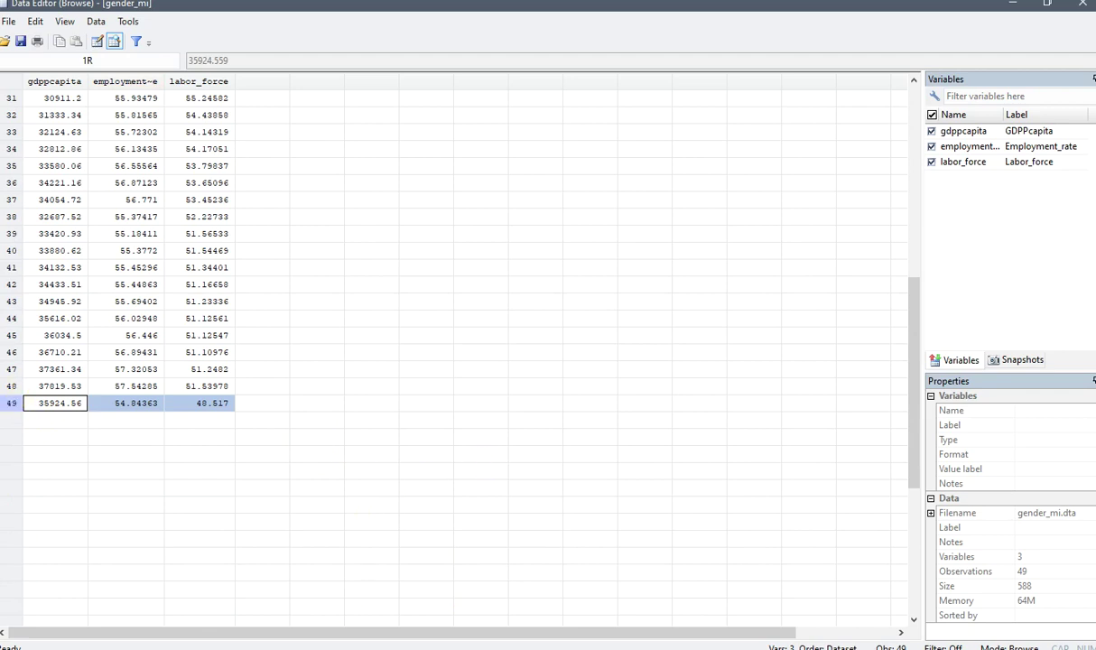
{"action": "left_click", "coordinate": [352, 604]}
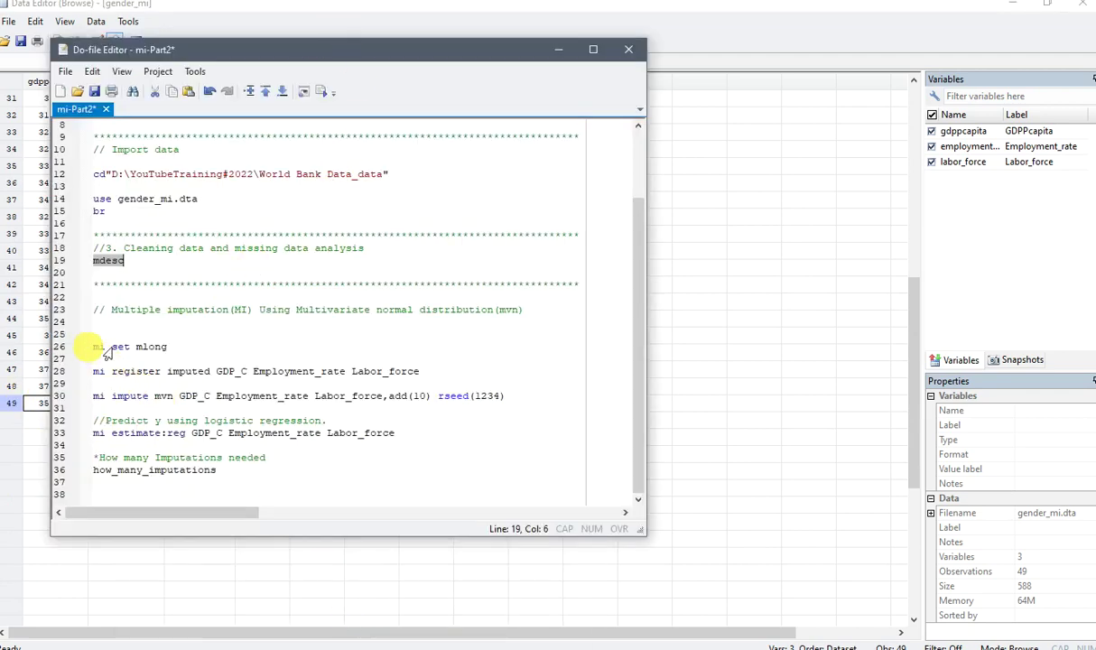
{"action": "left_click_drag", "start_coordinate": [93, 346], "coordinate": [199, 357]}
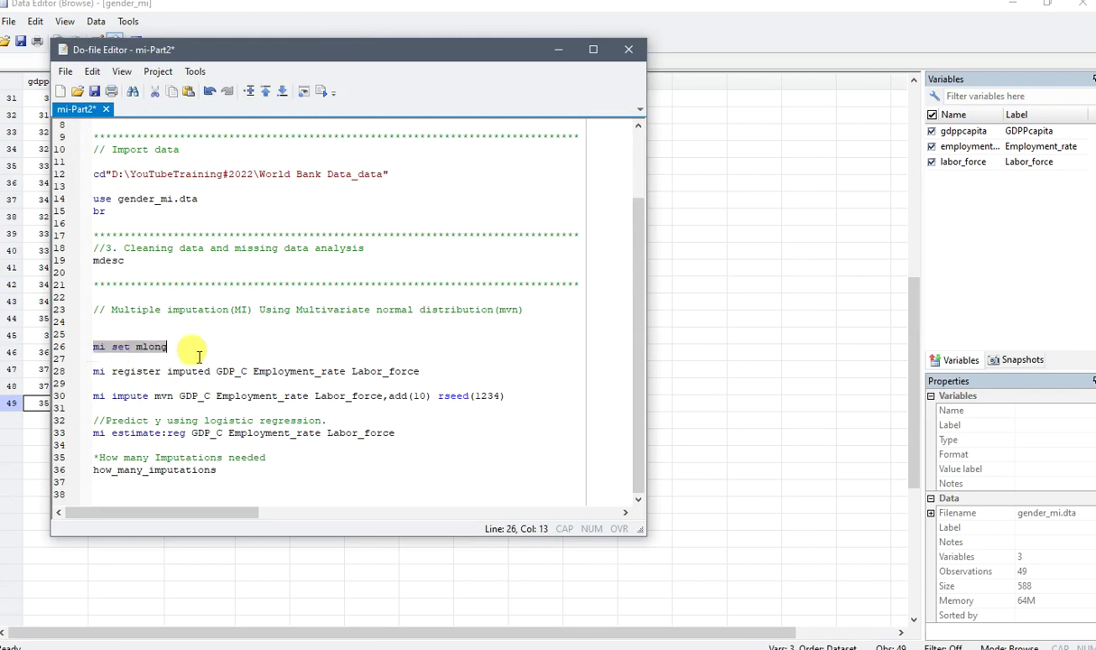
{"action": "left_click", "coordinate": [320, 91]}
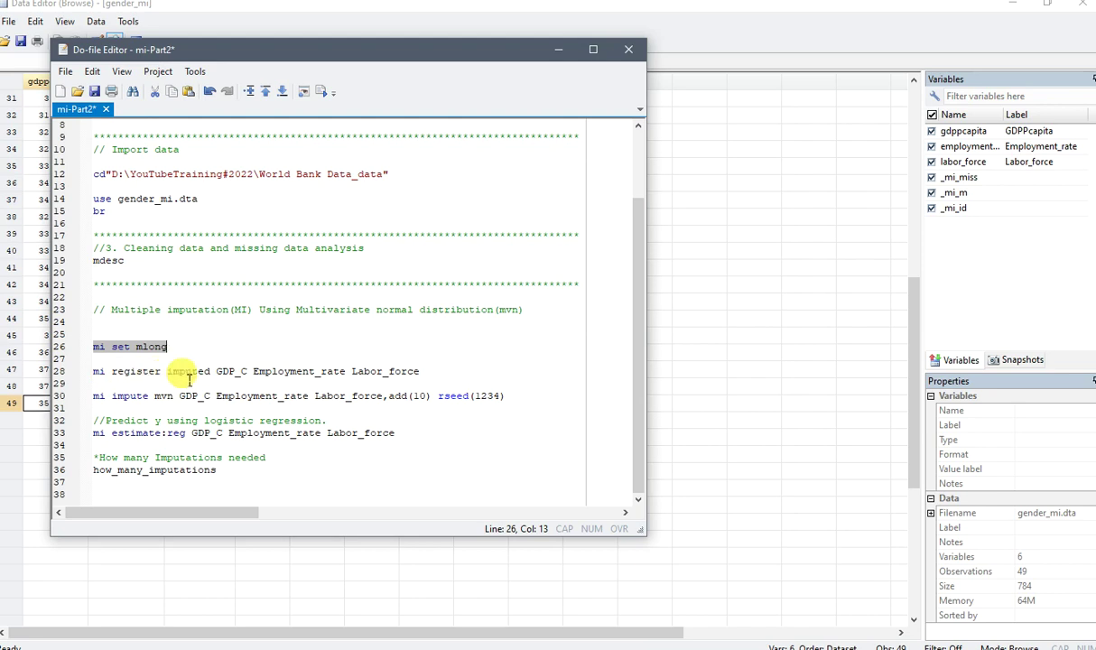
Step: Run the line-28 mi register imputed command, which fails with 'variable GDP_C not found'
{"action": "left_click_drag", "start_coordinate": [215, 371], "coordinate": [97, 377]}
{"action": "left_click", "coordinate": [411, 375]}
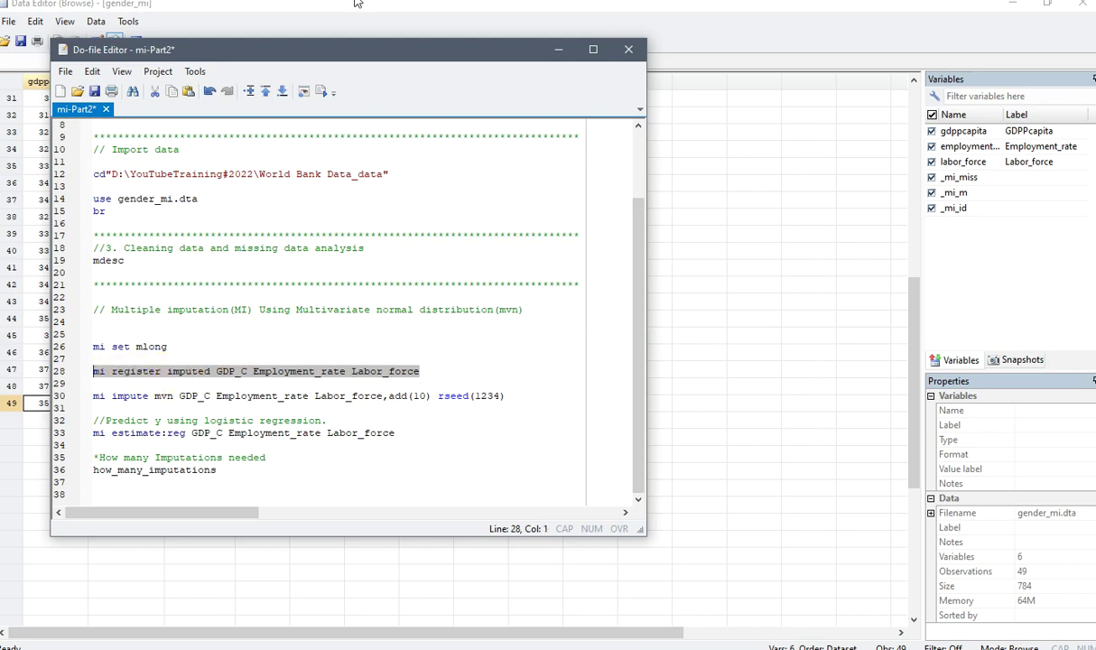
{"action": "left_click", "coordinate": [318, 93]}
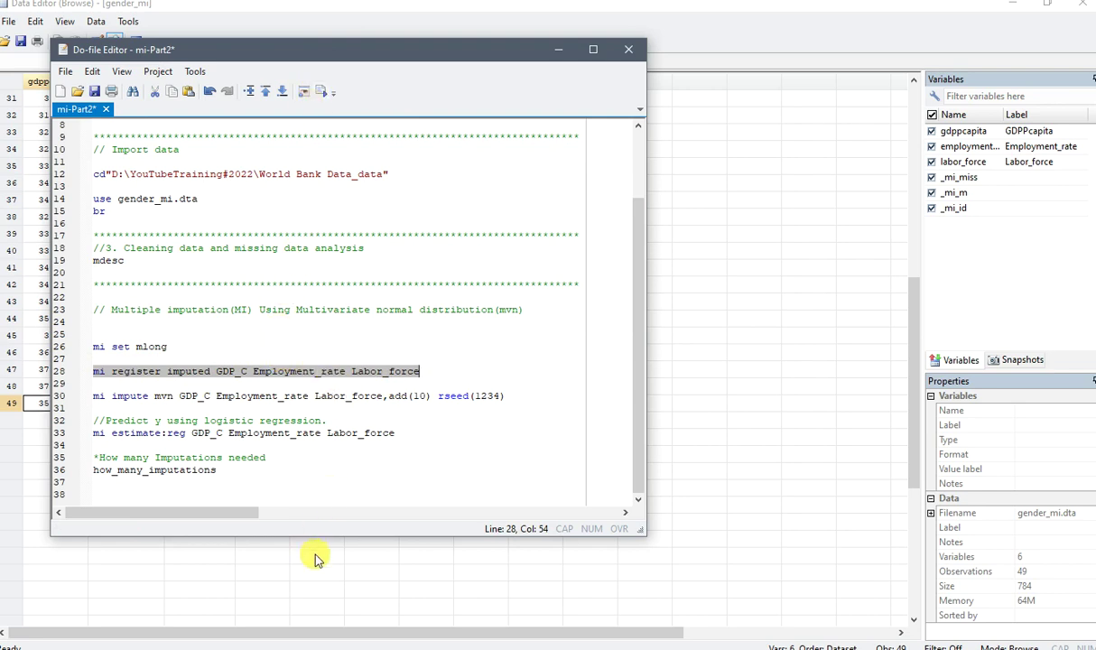
{"action": "left_click", "coordinate": [332, 645]}
Step: Start a variable list in the Command box with gdppcapita from the Variables panel
{"action": "left_click", "coordinate": [226, 606]}
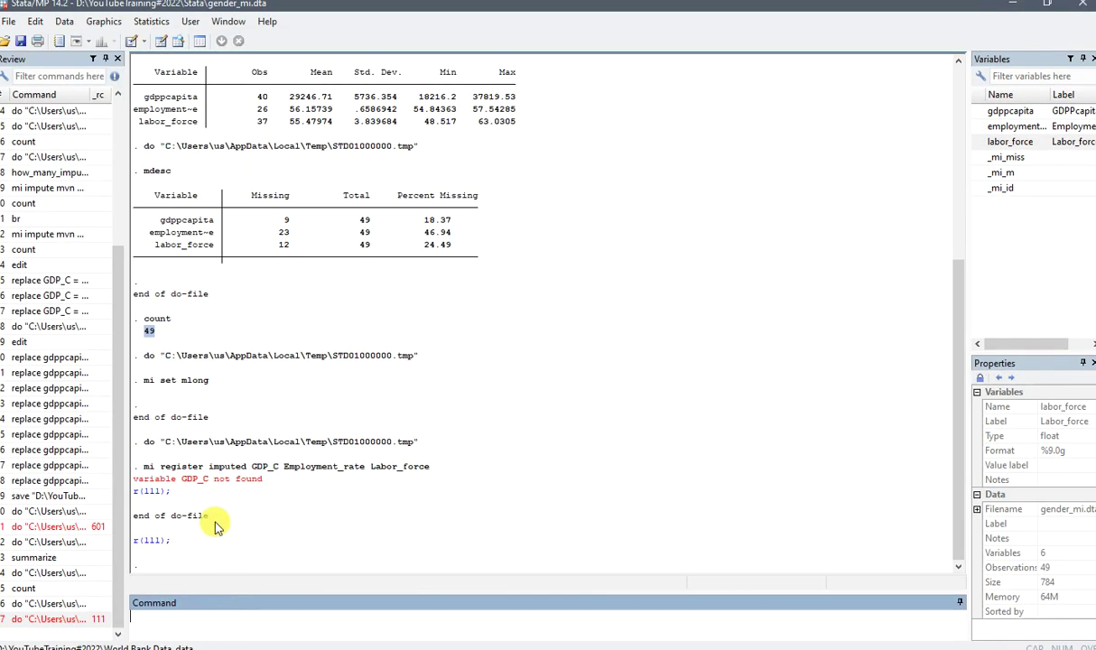
{"action": "left_click", "coordinate": [359, 644]}
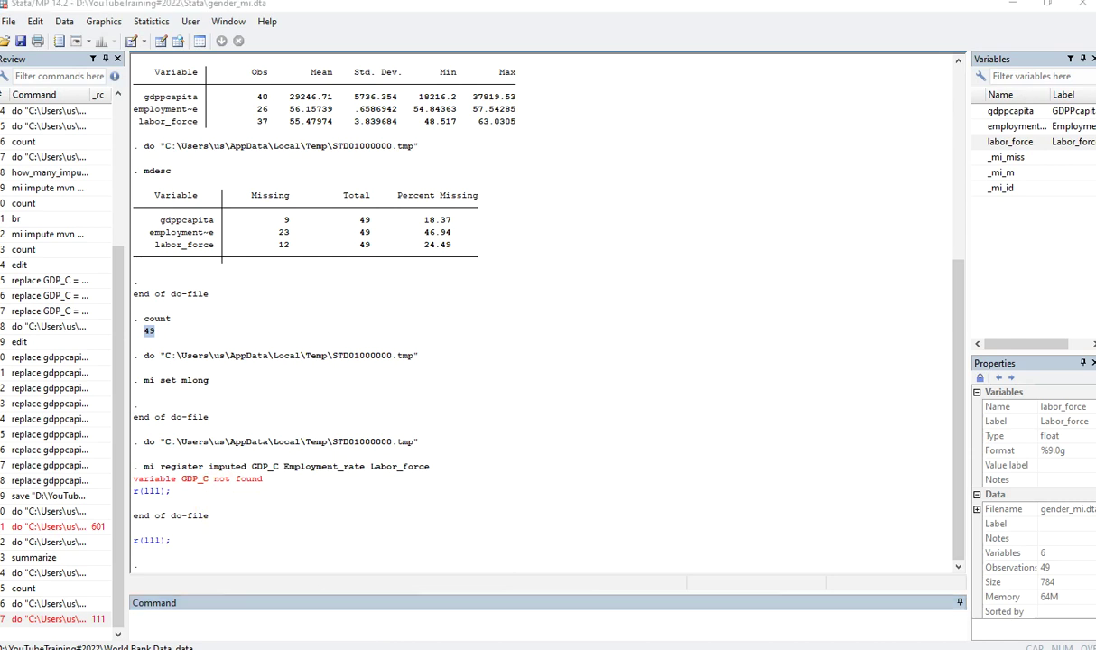
{"action": "left_click", "coordinate": [370, 601]}
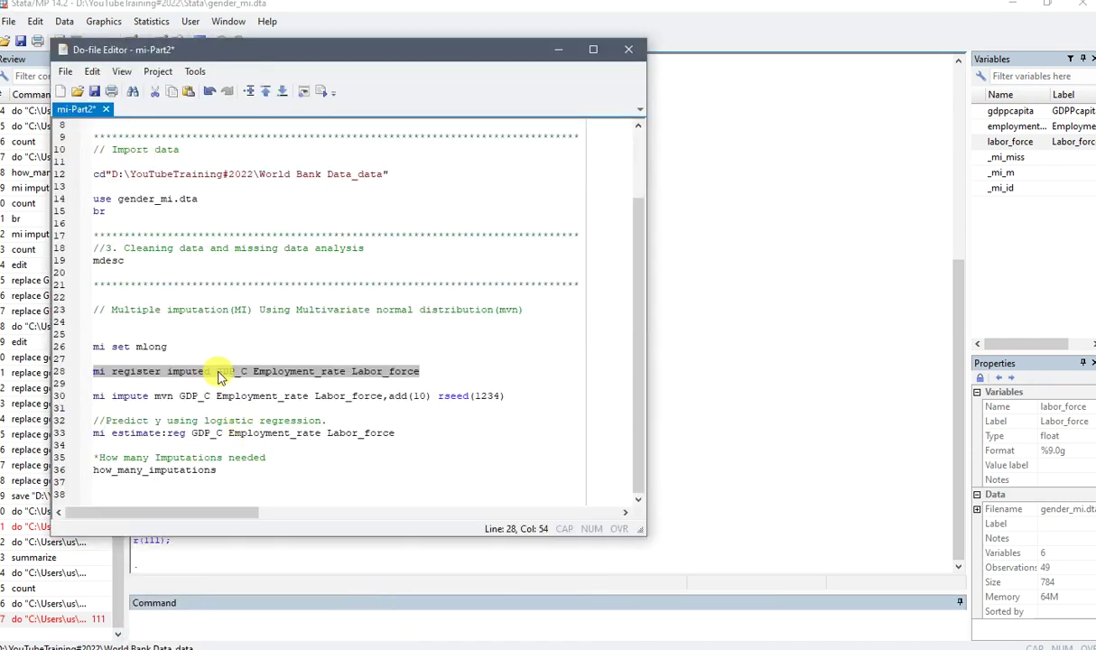
{"action": "left_click", "coordinate": [190, 616]}
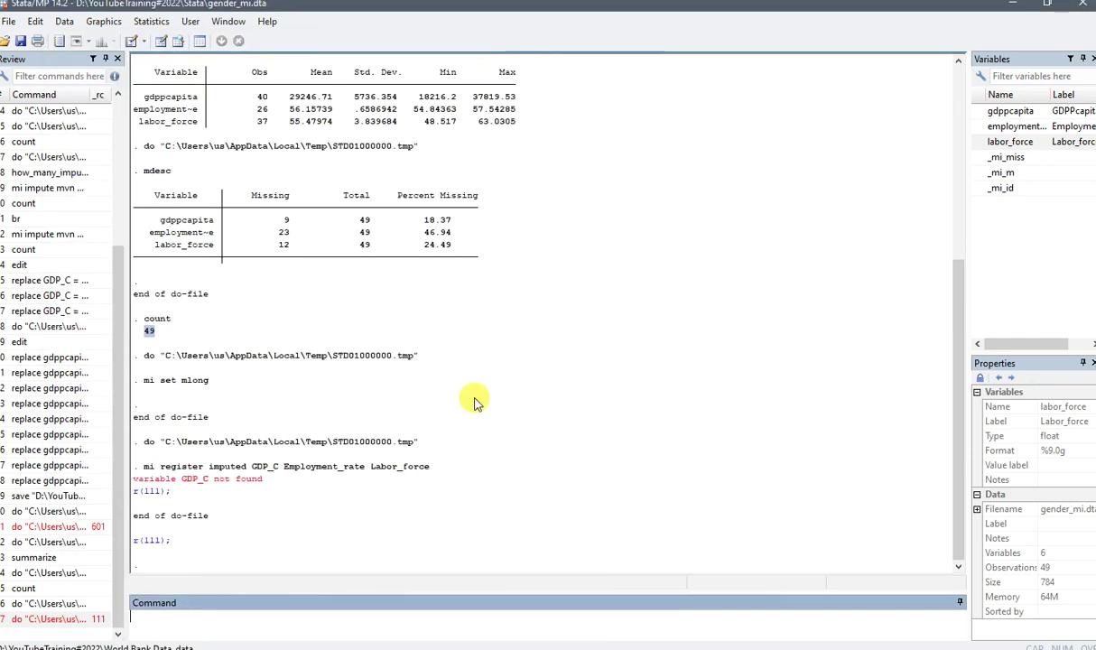
{"action": "left_click", "coordinate": [1011, 111]}
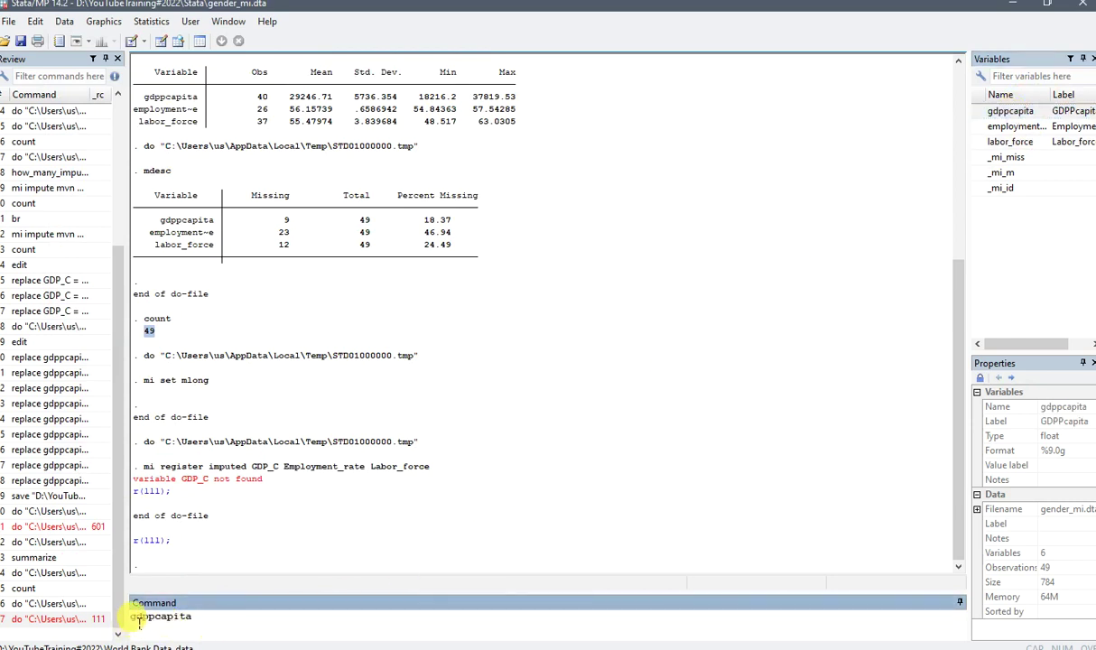
{"action": "left_click_drag", "start_coordinate": [138, 621], "coordinate": [200, 621]}
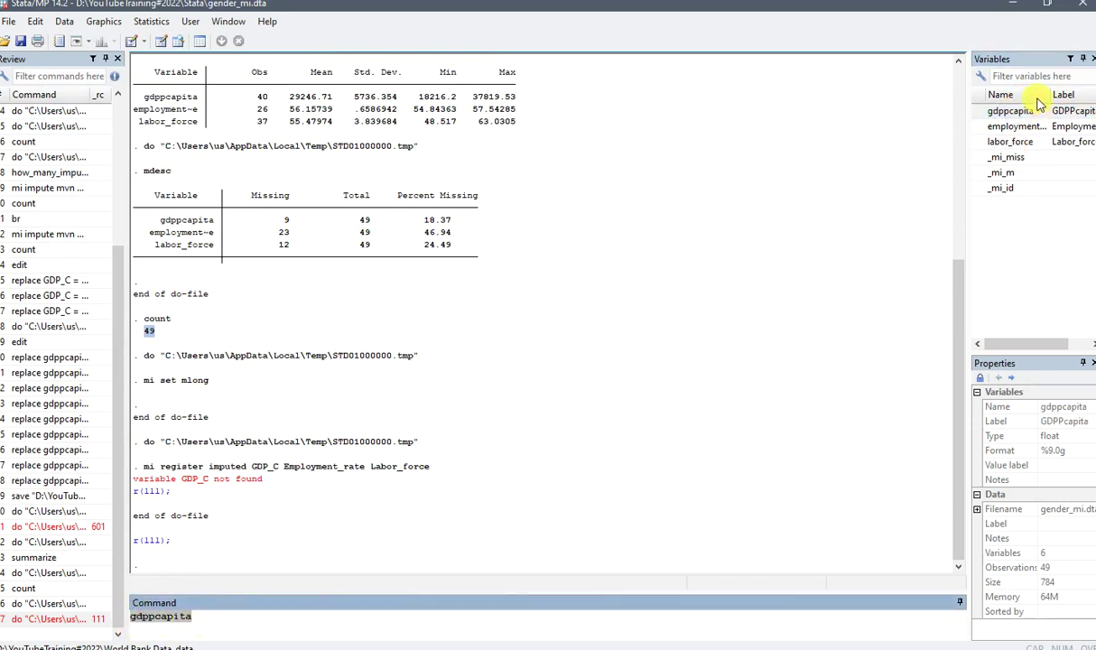
{"action": "left_click", "coordinate": [231, 616]}
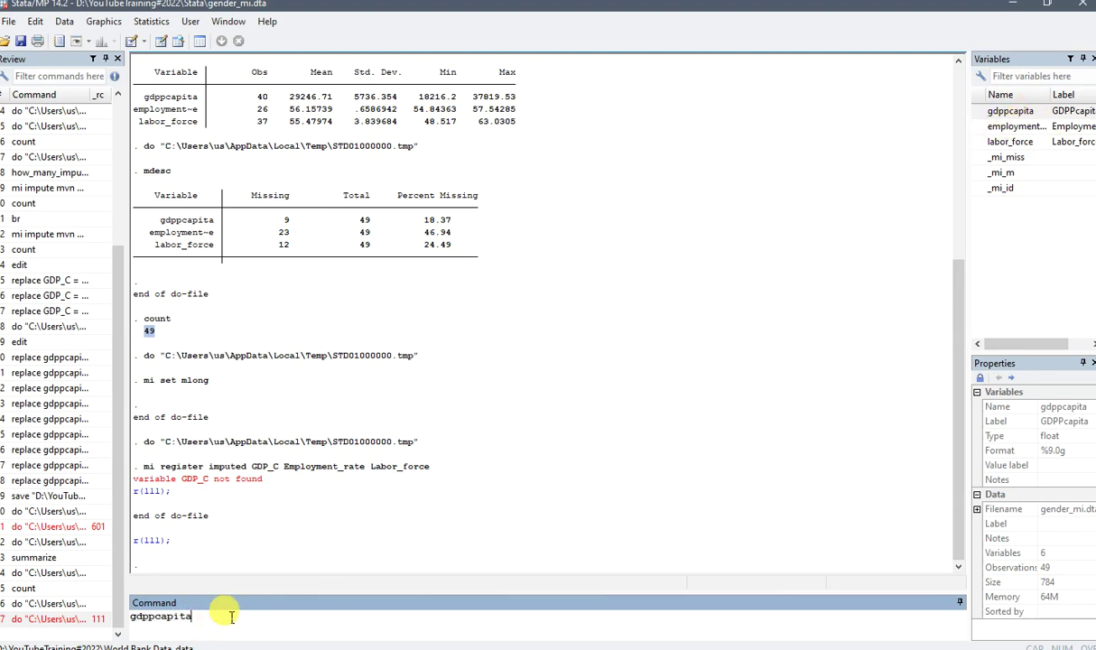
Step: Append employment_rate and labor_force, copy the three names, and return to the do-file
{"action": "double_click", "coordinate": [993, 131]}
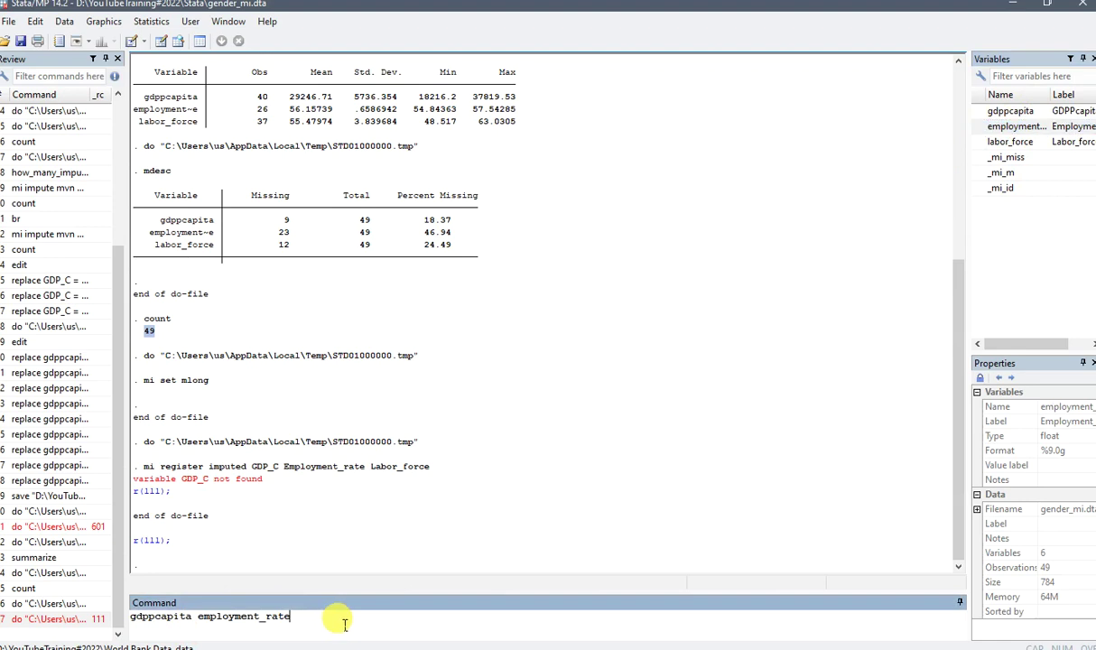
{"action": "double_click", "coordinate": [1004, 142]}
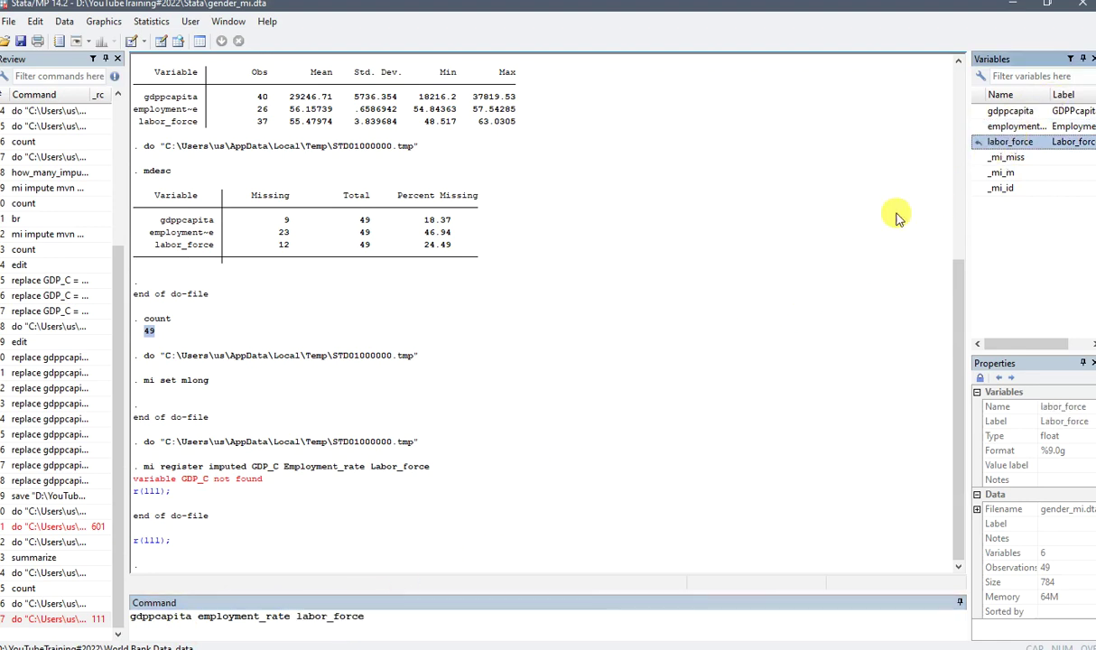
{"action": "left_click_drag", "start_coordinate": [368, 617], "coordinate": [137, 619]}
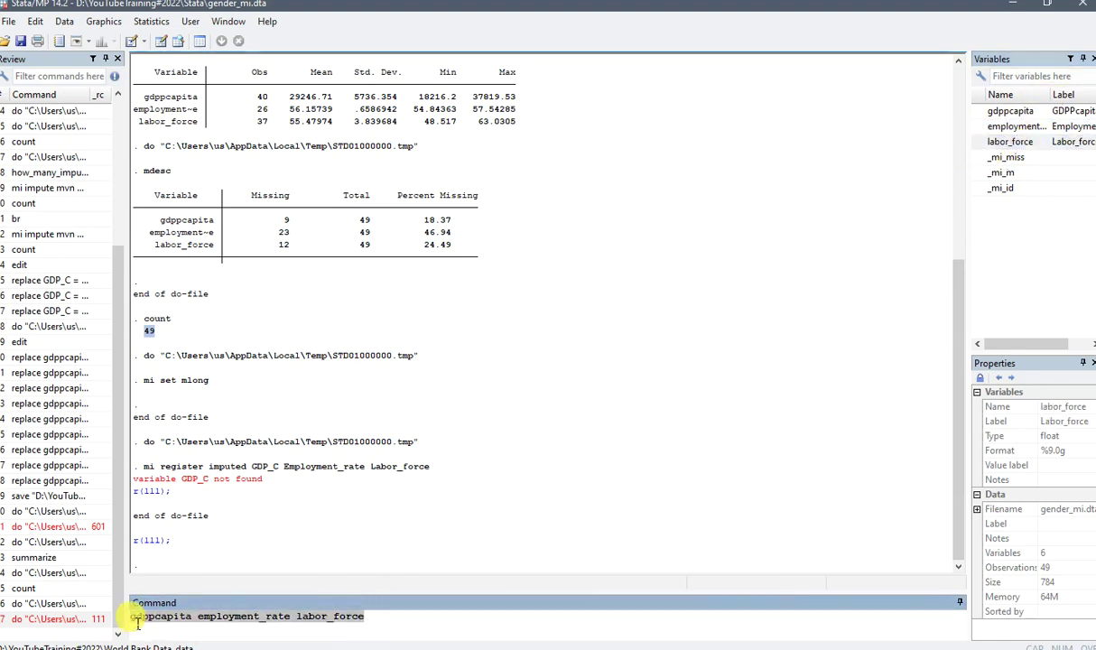
{"action": "right_click", "coordinate": [137, 619]}
{"action": "left_click", "coordinate": [194, 531]}
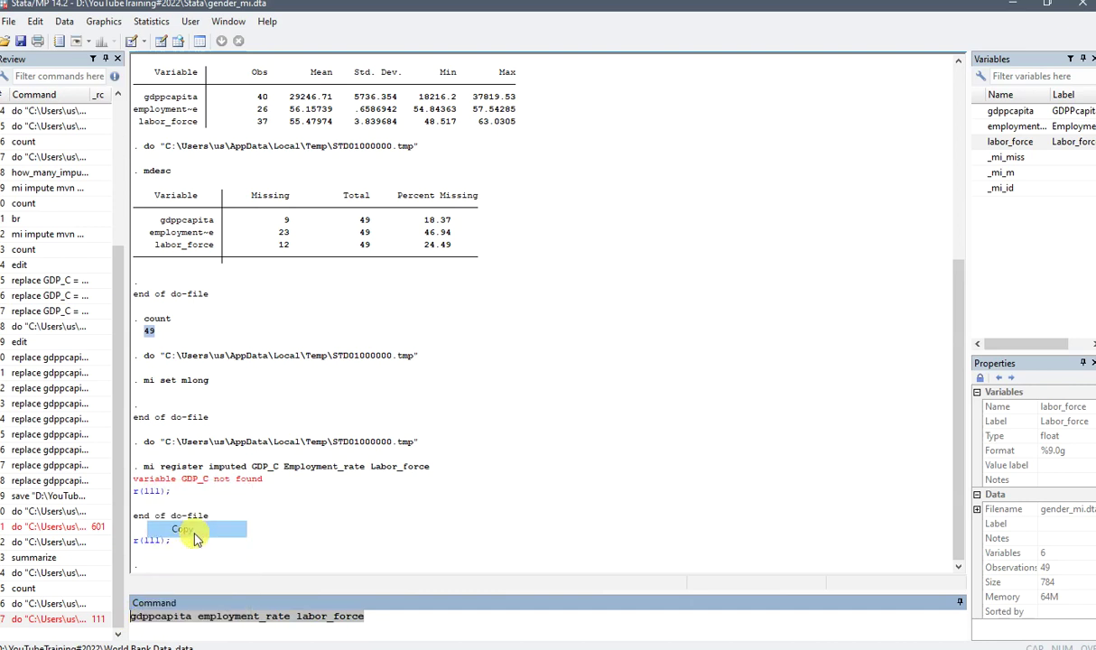
{"action": "mouse_move", "coordinate": [359, 643]}
{"action": "left_click", "coordinate": [372, 606]}
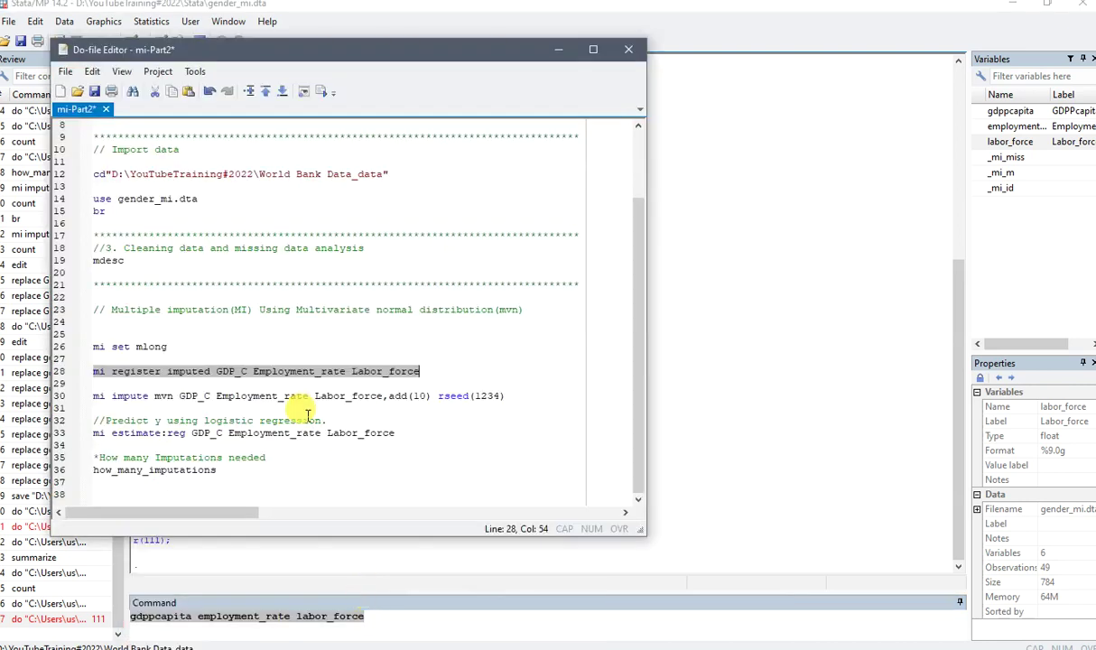
Step: Paste gdppcapita employment_rate labor_force over the old names on lines 28 and 30
{"action": "left_click", "coordinate": [432, 378]}
{"action": "key", "text": "BackSpace"}
{"action": "key", "text": "BackSpace"}
{"action": "key", "text": "BackSpace"}
{"action": "key", "text": "BackSpace"}
{"action": "key", "text": "BackSpace"}
{"action": "key", "text": "BackSpace"}
{"action": "key", "text": "BackSpace"}
{"action": "key", "text": "BackSpace"}
{"action": "key", "text": "BackSpace"}
{"action": "key", "text": "BackSpace"}
{"action": "key", "text": "BackSpace"}
{"action": "key", "text": "BackSpace"}
{"action": "key", "text": "BackSpace"}
{"action": "key", "text": "BackSpace"}
{"action": "key", "text": "BackSpace"}
{"action": "key", "text": "BackSpace"}
{"action": "key", "text": "BackSpace"}
{"action": "key", "text": "BackSpace"}
{"action": "key", "text": "BackSpace"}
{"action": "key", "text": "BackSpace"}
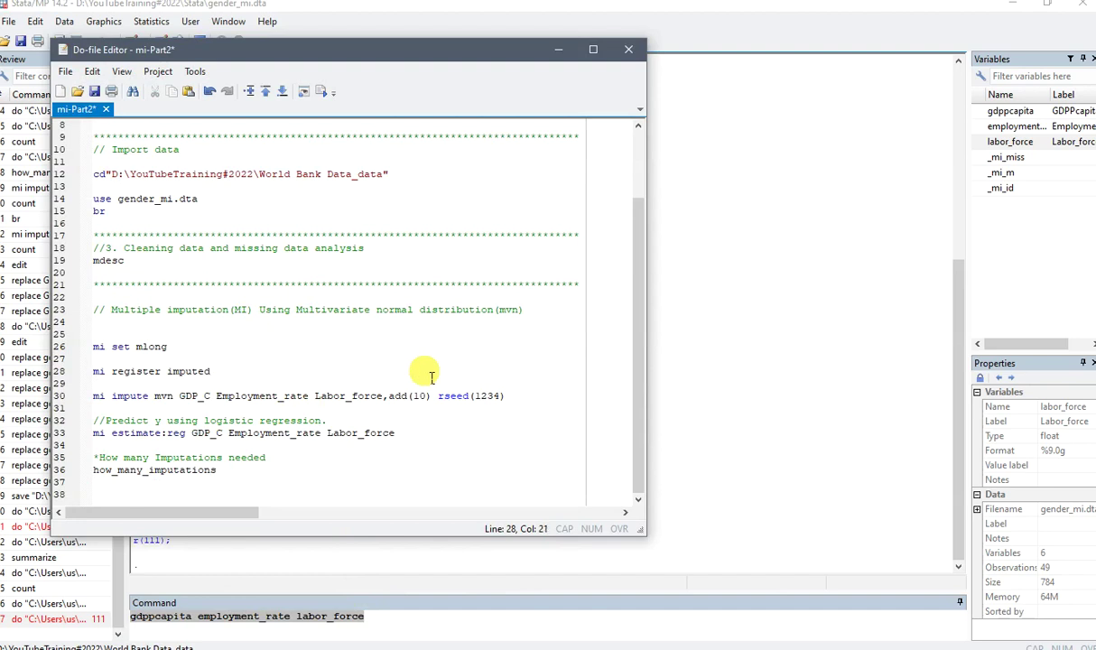
{"action": "key", "text": "ctrl+v"}
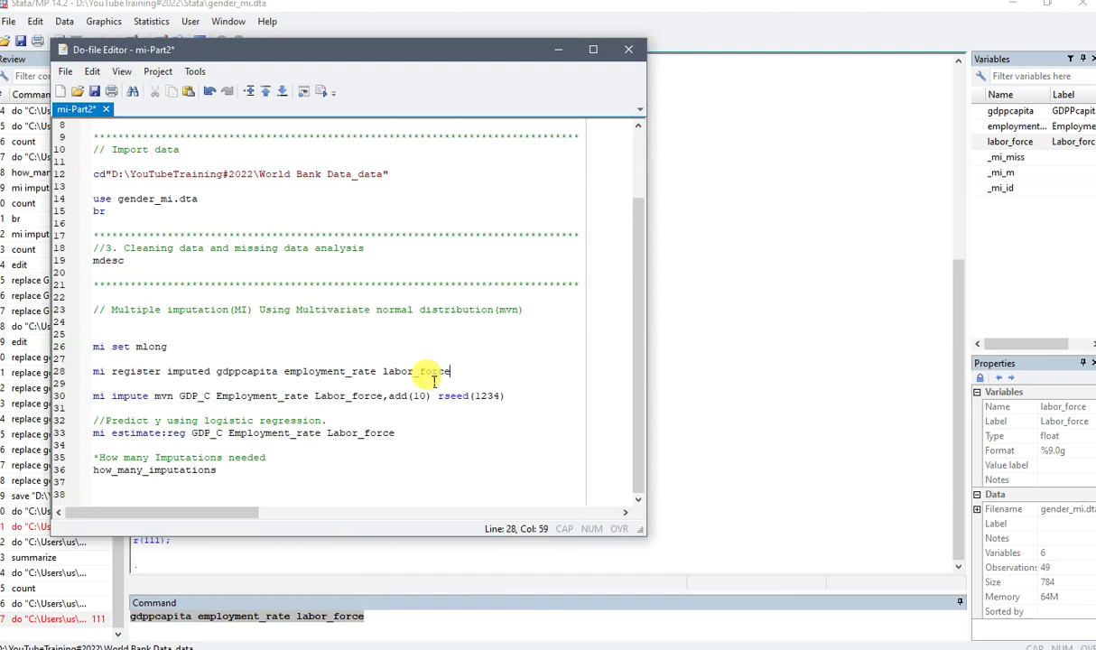
{"action": "left_click", "coordinate": [384, 397]}
{"action": "key", "text": "BackSpace"}
{"action": "key", "text": "BackSpace"}
{"action": "key", "text": "BackSpace"}
{"action": "key", "text": "BackSpace"}
{"action": "key", "text": "BackSpace"}
{"action": "key", "text": "BackSpace"}
{"action": "key", "text": "BackSpace"}
{"action": "key", "text": "BackSpace"}
{"action": "key", "text": "BackSpace"}
{"action": "key", "text": "BackSpace"}
{"action": "key", "text": "BackSpace"}
{"action": "key", "text": "BackSpace"}
{"action": "key", "text": "BackSpace"}
{"action": "key", "text": "BackSpace"}
{"action": "key", "text": "BackSpace"}
{"action": "key", "text": "BackSpace"}
{"action": "key", "text": "BackSpace"}
{"action": "key", "text": "BackSpace"}
{"action": "key", "text": "BackSpace"}
{"action": "key", "text": "BackSpace"}
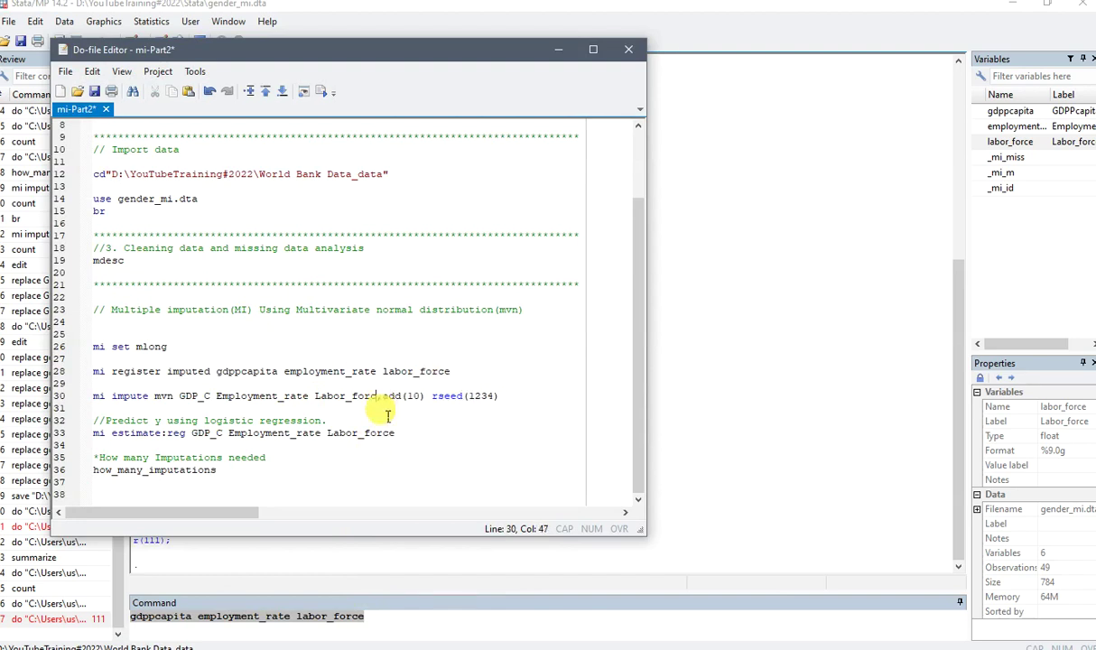
{"action": "key", "text": "BackSpace"}
{"action": "key", "text": "BackSpace"}
{"action": "key", "text": "BackSpace"}
{"action": "key", "text": "BackSpace"}
{"action": "key", "text": "BackSpace"}
{"action": "key", "text": "BackSpace"}
{"action": "key", "text": "BackSpace"}
{"action": "key", "text": "BackSpace"}
{"action": "key", "text": "BackSpace"}
{"action": "key", "text": "BackSpace"}
{"action": "key", "text": "BackSpace"}
{"action": "key", "text": "BackSpace"}
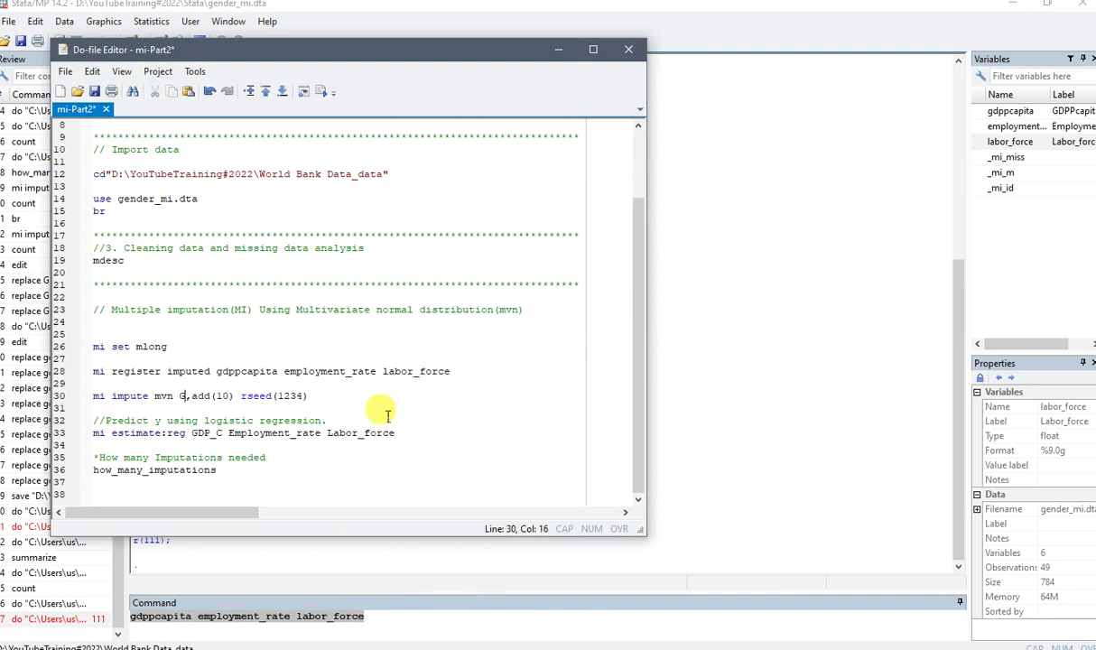
{"action": "key", "text": "ctrl+v"}
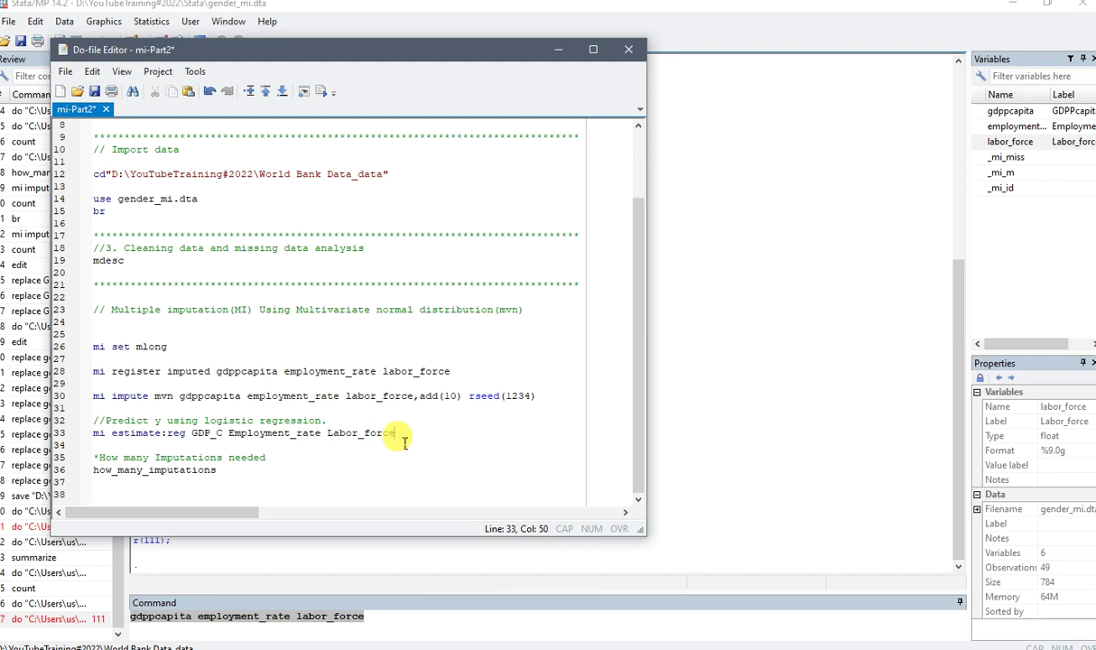
Step: Substitute the same names on line 33, then run the line-28 mi register command
{"action": "key", "text": "BackSpace"}
{"action": "key", "text": "BackSpace"}
{"action": "key", "text": "BackSpace"}
{"action": "key", "text": "BackSpace"}
{"action": "key", "text": "BackSpace"}
{"action": "key", "text": "BackSpace"}
{"action": "key", "text": "BackSpace"}
{"action": "key", "text": "BackSpace"}
{"action": "key", "text": "BackSpace"}
{"action": "key", "text": "BackSpace"}
{"action": "key", "text": "BackSpace"}
{"action": "key", "text": "BackSpace"}
{"action": "key", "text": "BackSpace"}
{"action": "key", "text": "BackSpace"}
{"action": "key", "text": "BackSpace"}
{"action": "key", "text": "BackSpace"}
{"action": "key", "text": "BackSpace"}
{"action": "key", "text": "BackSpace"}
{"action": "key", "text": "BackSpace"}
{"action": "key", "text": "BackSpace"}
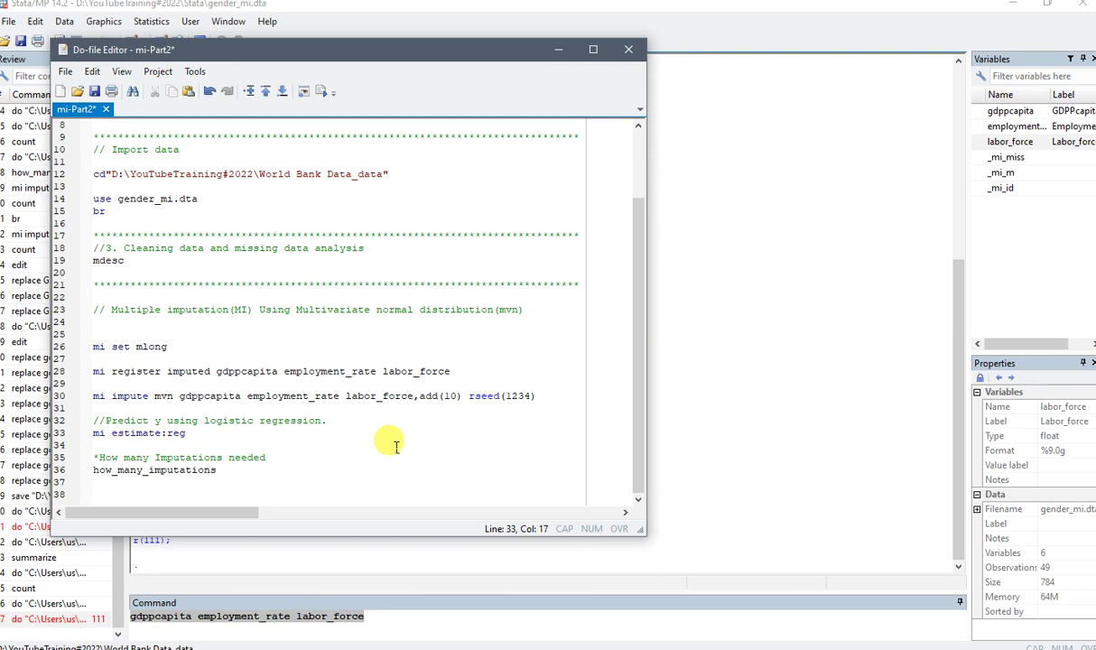
{"action": "key", "text": "ctrl+v"}
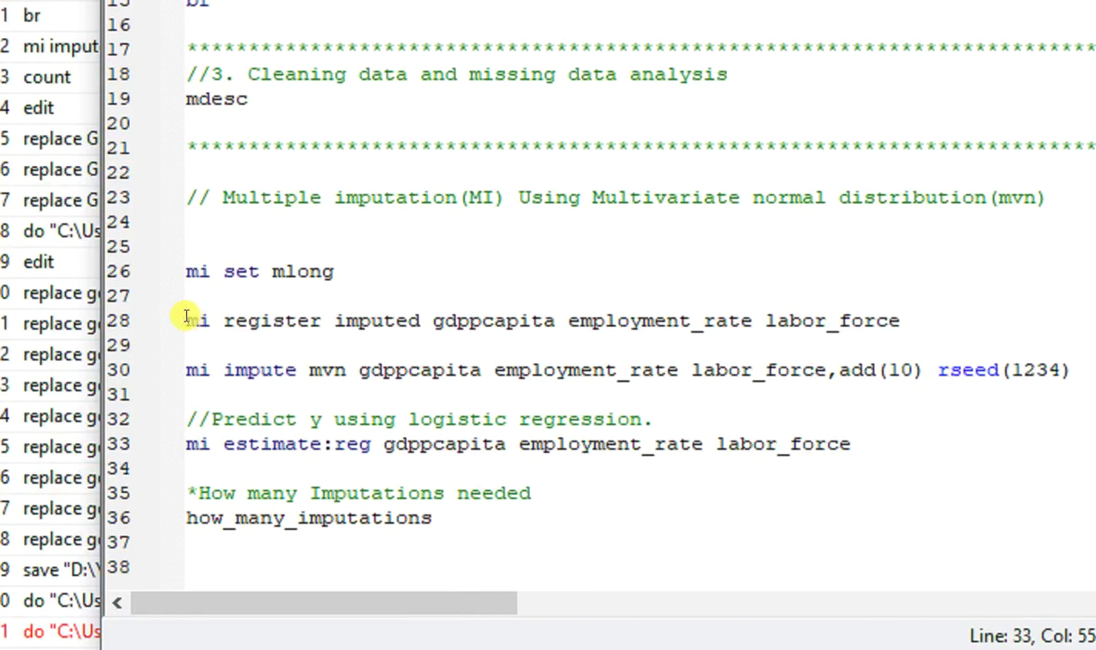
{"action": "left_click_drag", "start_coordinate": [183, 314], "coordinate": [908, 313]}
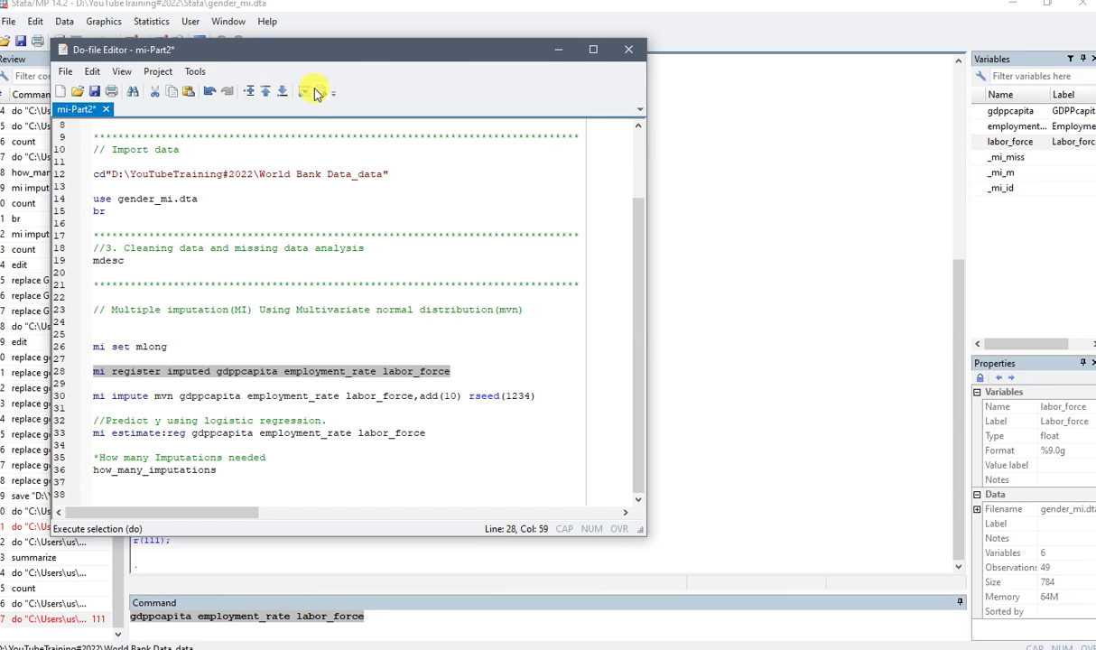
{"action": "left_click", "coordinate": [306, 90]}
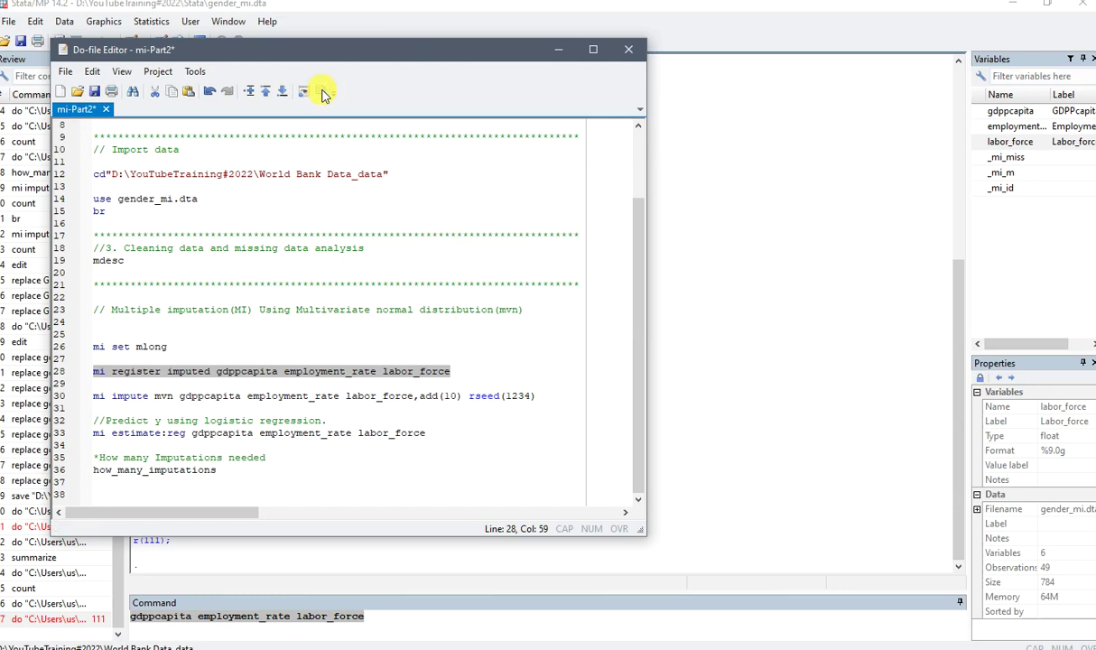
Step: Highlight the mi register output marking 23 observations incomplete and bring up the data browser
{"action": "left_click", "coordinate": [238, 540]}
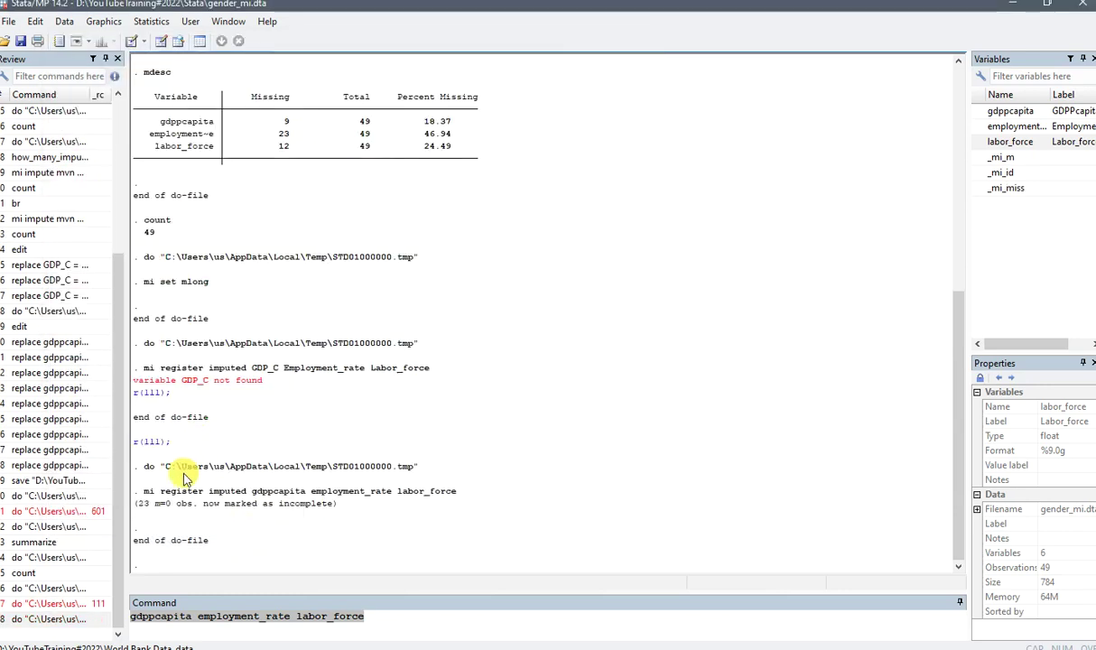
{"action": "left_click_drag", "start_coordinate": [140, 494], "coordinate": [354, 520]}
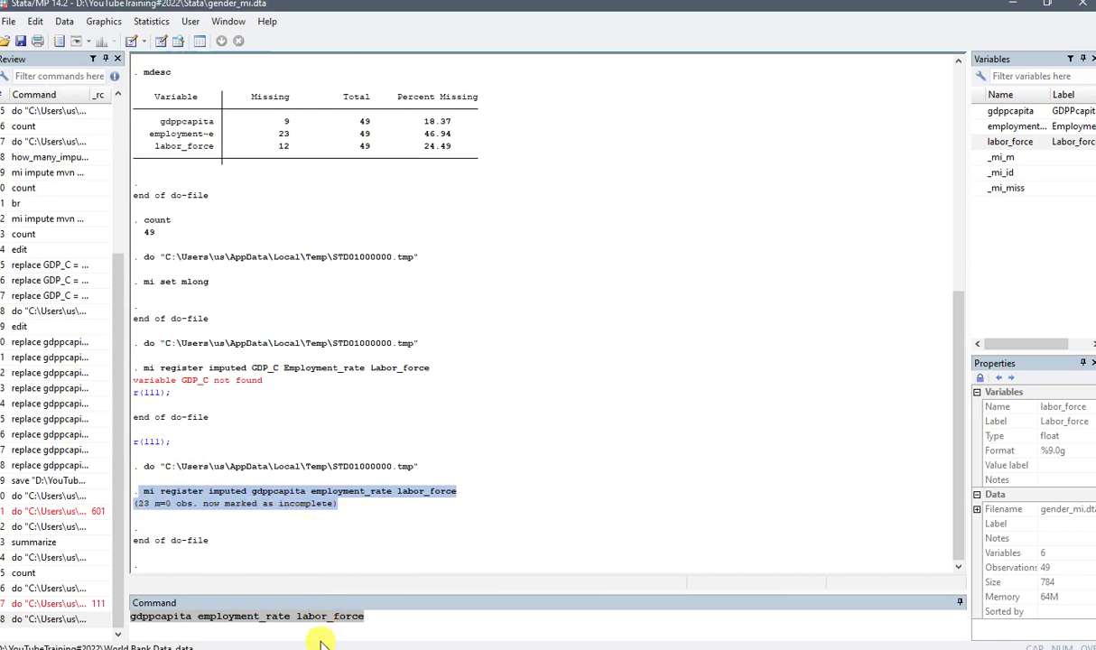
{"action": "mouse_move", "coordinate": [320, 643]}
{"action": "left_click", "coordinate": [439, 614]}
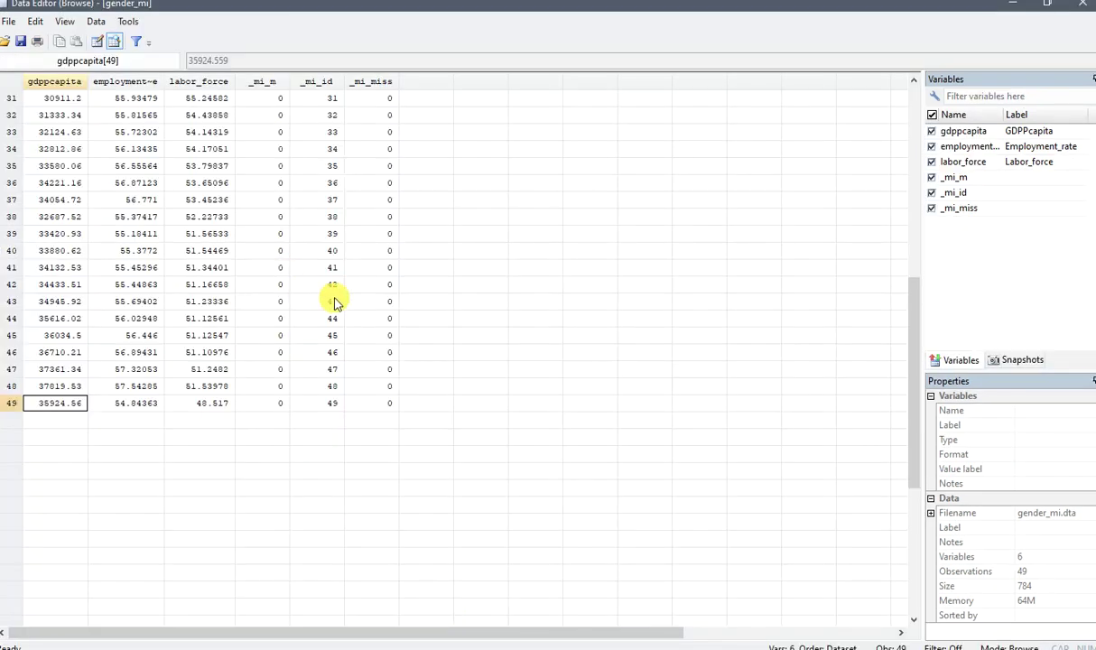
Step: Select the _mi_m through _mi_miss columns to inspect flagged rows 1–23, then return to the do-file
{"action": "scroll", "coordinate": [361, 289], "scroll_direction": "up", "scroll_amount": 10}
{"action": "left_click", "coordinate": [260, 82]}
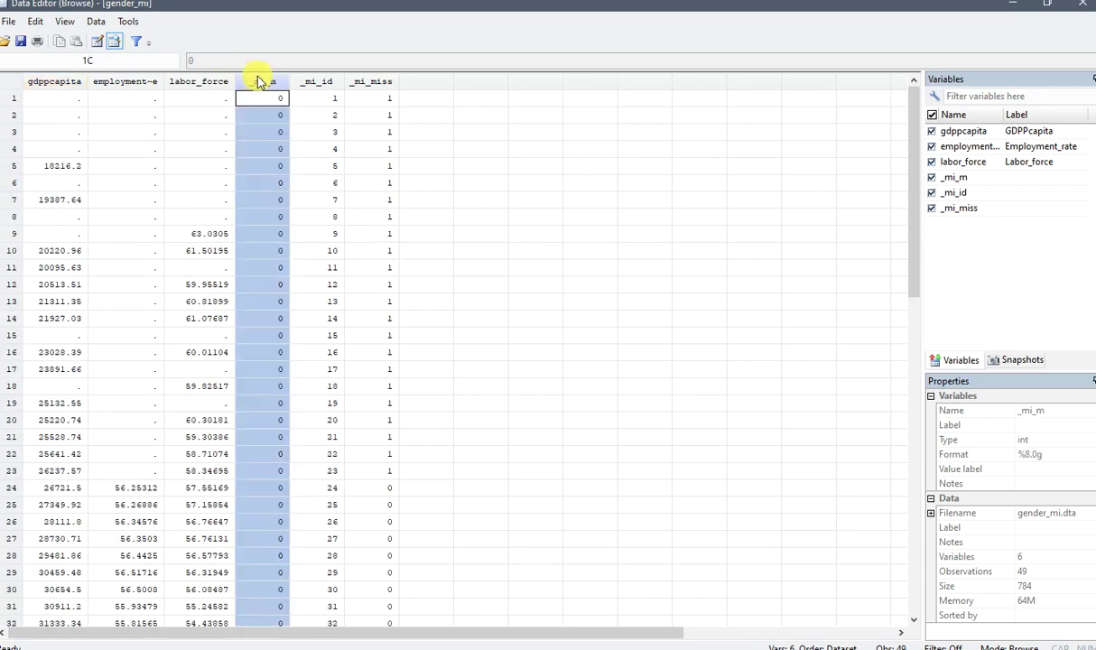
{"action": "left_click_drag", "start_coordinate": [260, 81], "coordinate": [379, 108]}
{"action": "scroll", "coordinate": [357, 127], "scroll_direction": "down", "scroll_amount": 1}
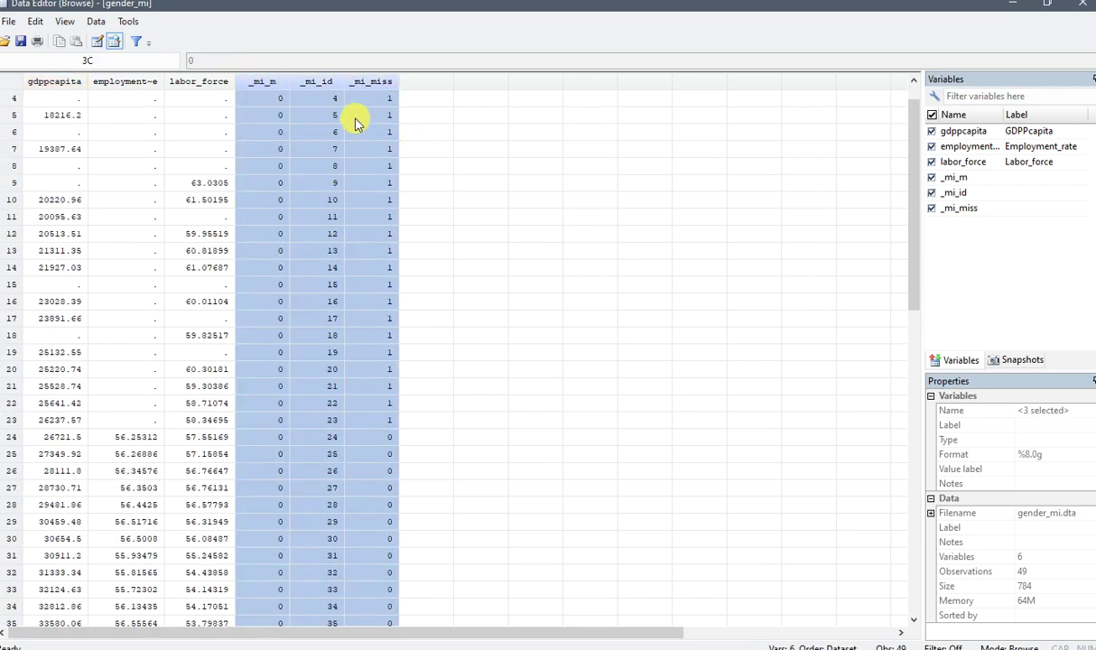
{"action": "scroll", "coordinate": [361, 108], "scroll_direction": "up", "scroll_amount": 1}
{"action": "scroll", "coordinate": [379, 262], "scroll_direction": "down", "scroll_amount": 2}
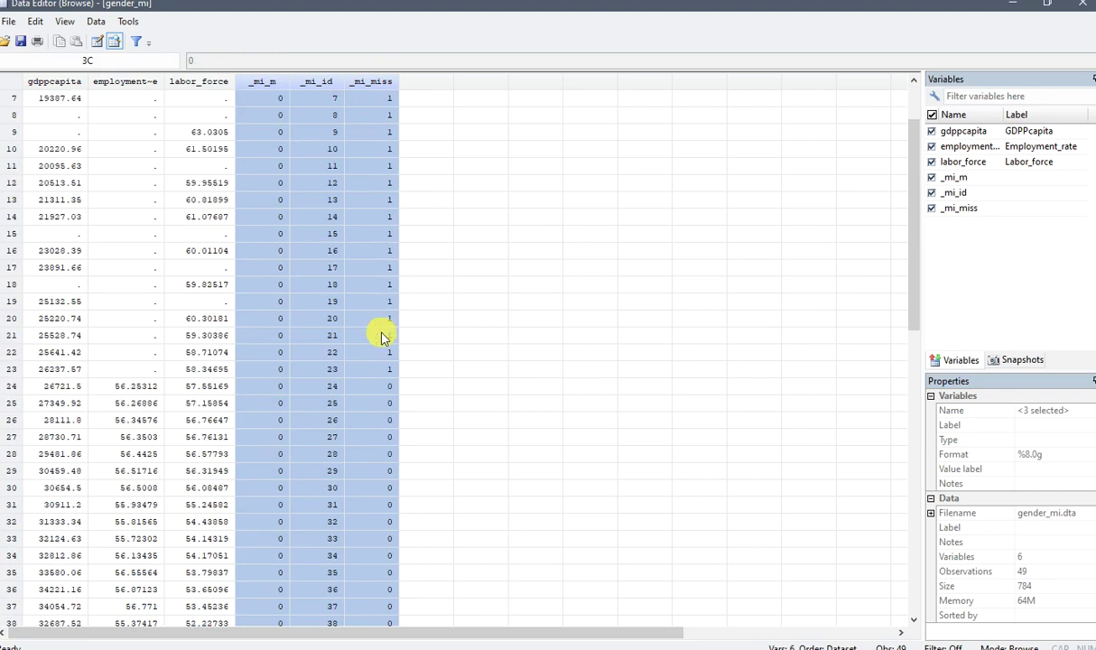
{"action": "scroll", "coordinate": [334, 533], "scroll_direction": "down", "scroll_amount": 1}
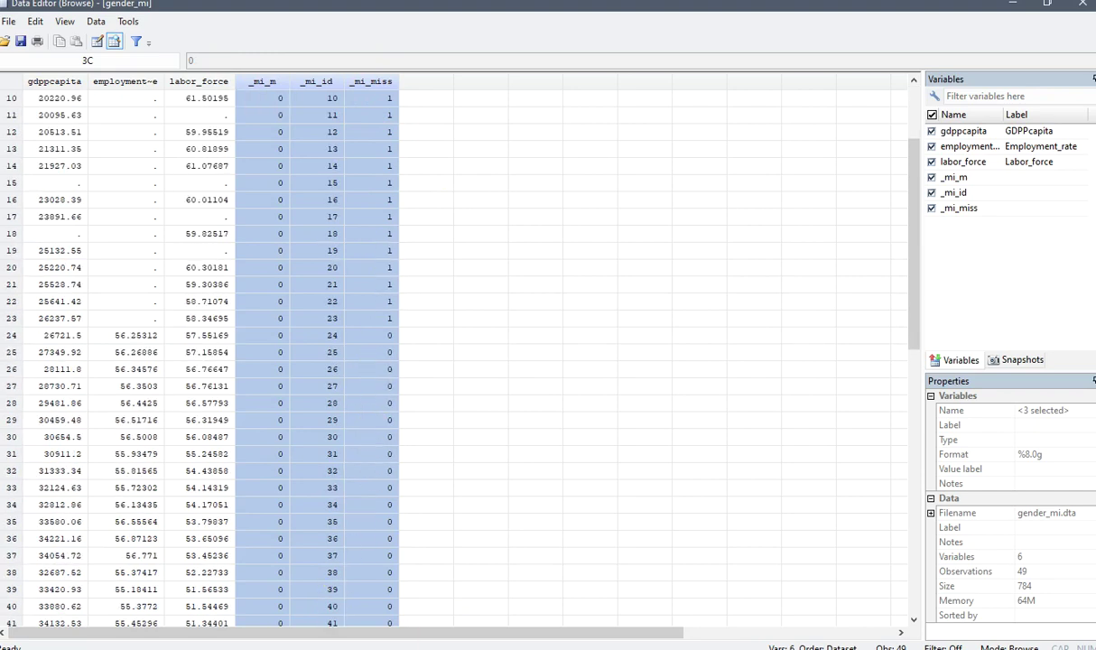
{"action": "left_click", "coordinate": [359, 615]}
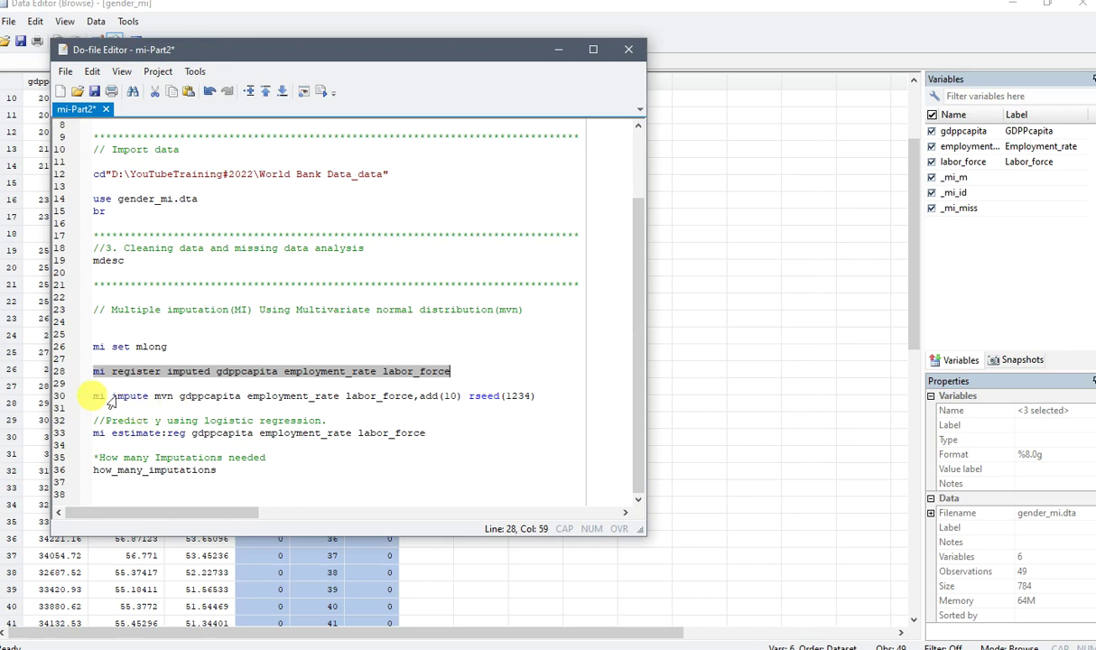
Step: Run line 30's mi impute mvn with add(10) and view the 9, 23 and 12 values filled
{"action": "left_click_drag", "start_coordinate": [99, 400], "coordinate": [194, 413]}
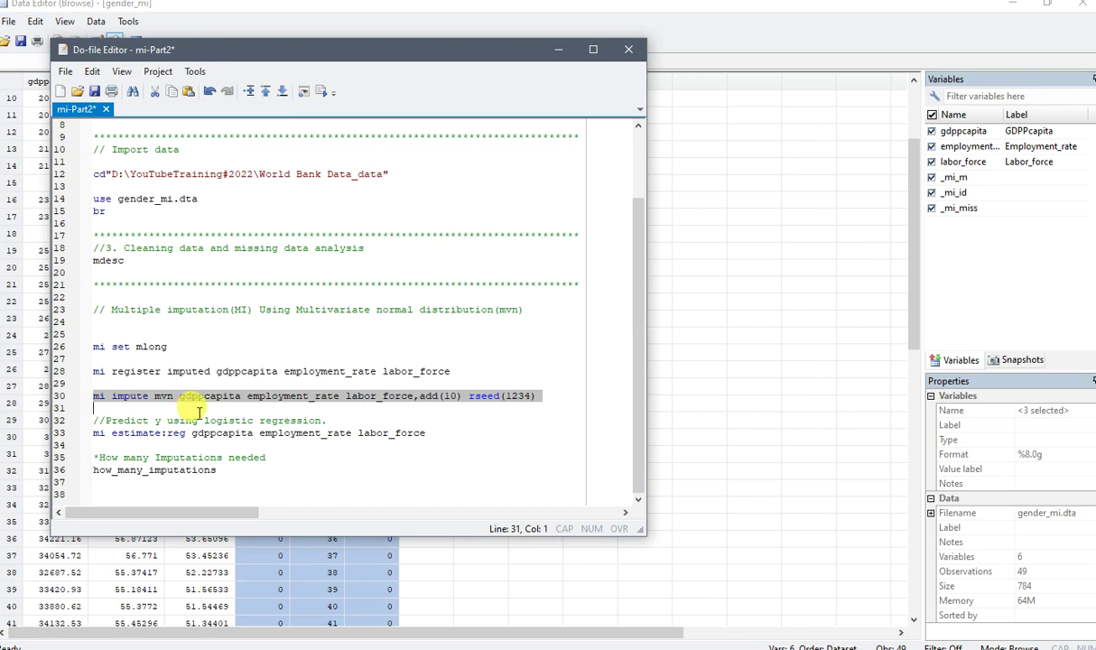
{"action": "left_click", "coordinate": [415, 397]}
{"action": "left_click_drag", "start_coordinate": [444, 397], "coordinate": [461, 403]}
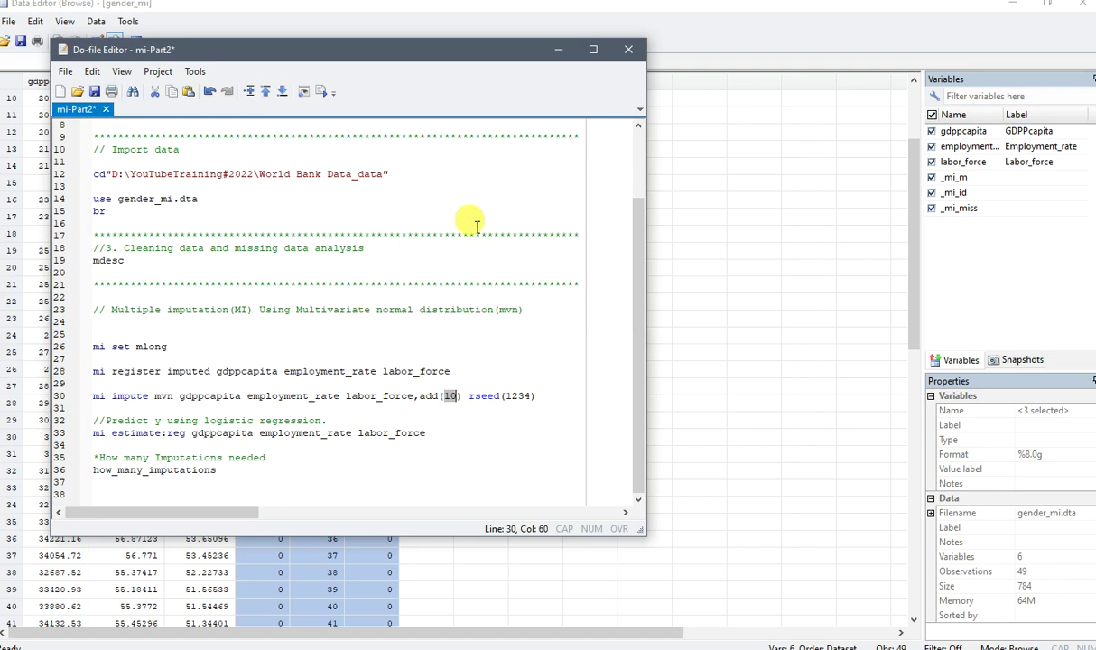
{"action": "left_click", "coordinate": [535, 399]}
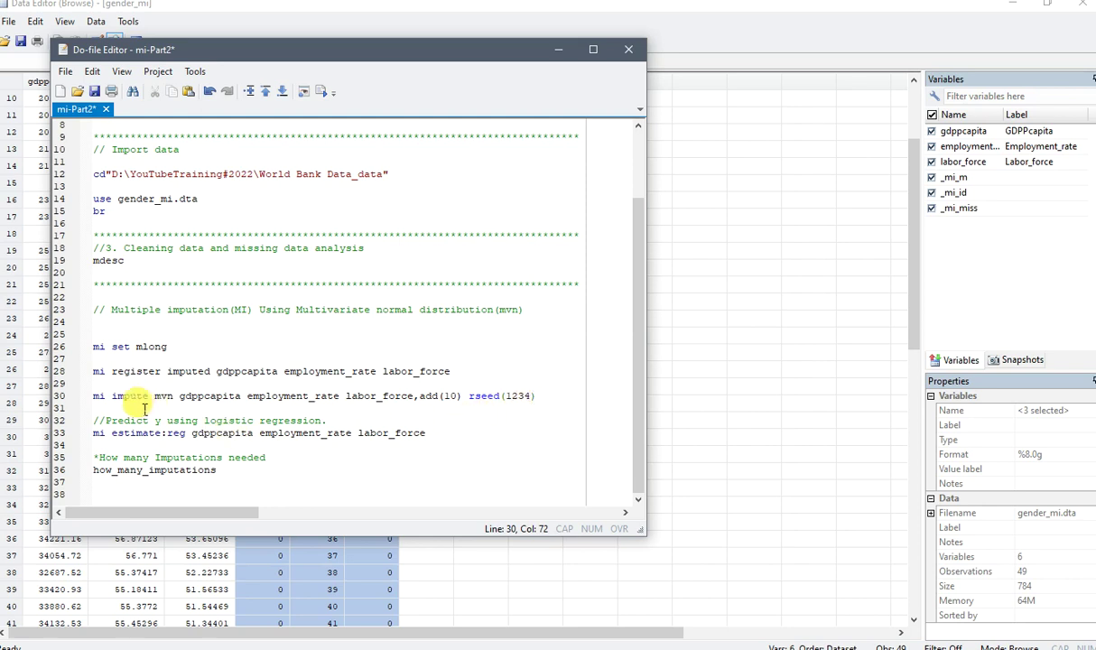
{"action": "left_click_drag", "start_coordinate": [94, 397], "coordinate": [540, 395]}
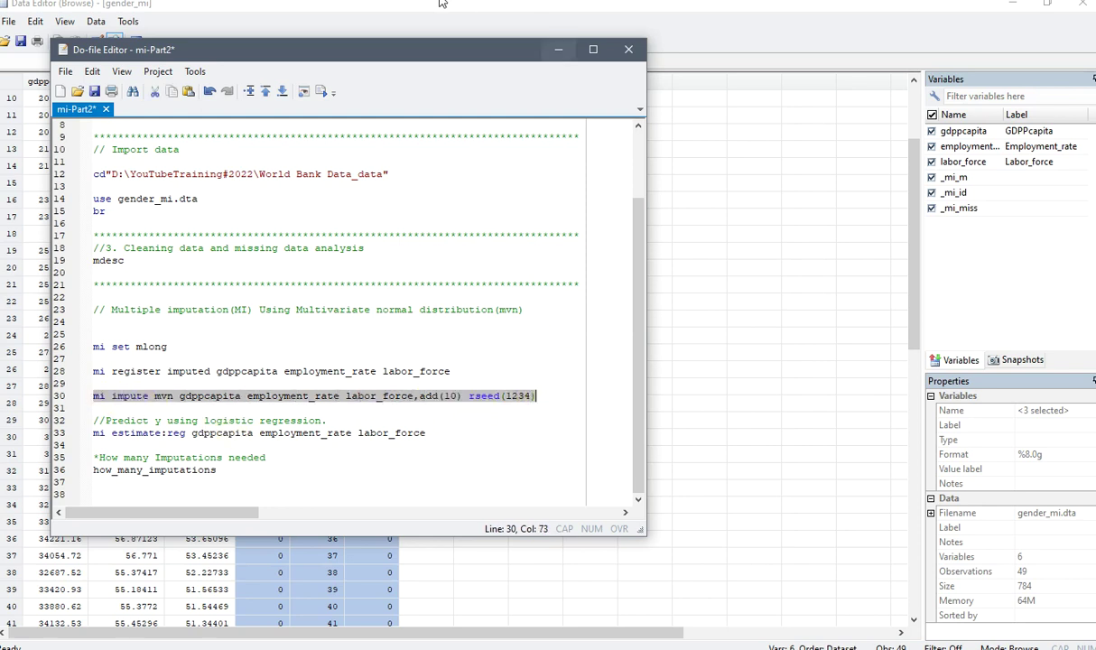
{"action": "left_click", "coordinate": [320, 91]}
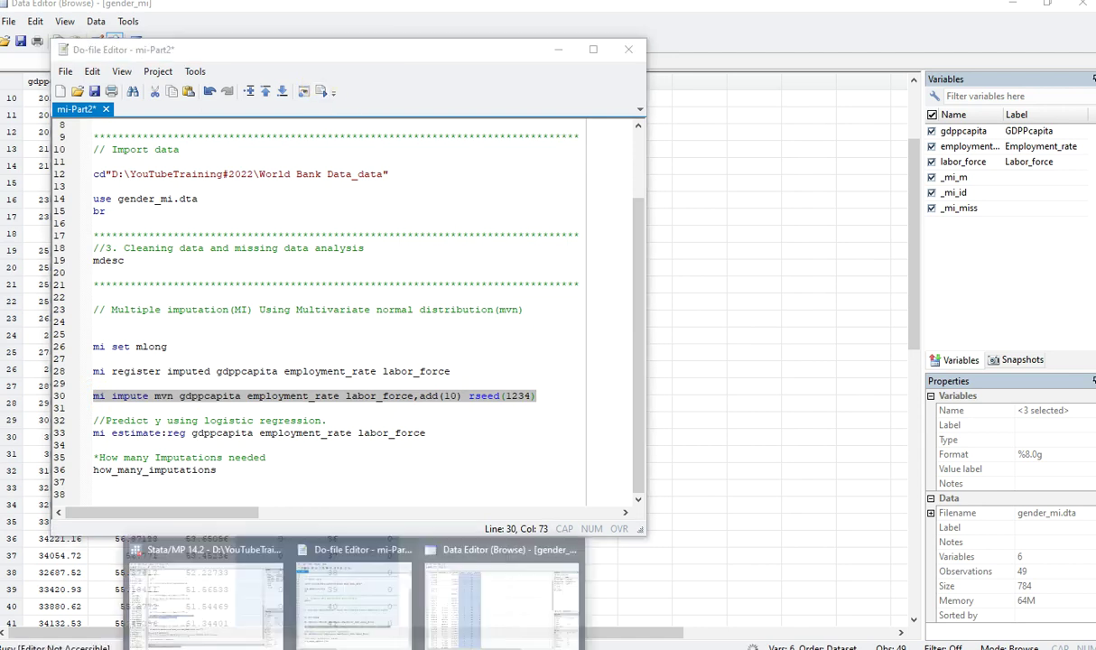
{"action": "left_click", "coordinate": [232, 603]}
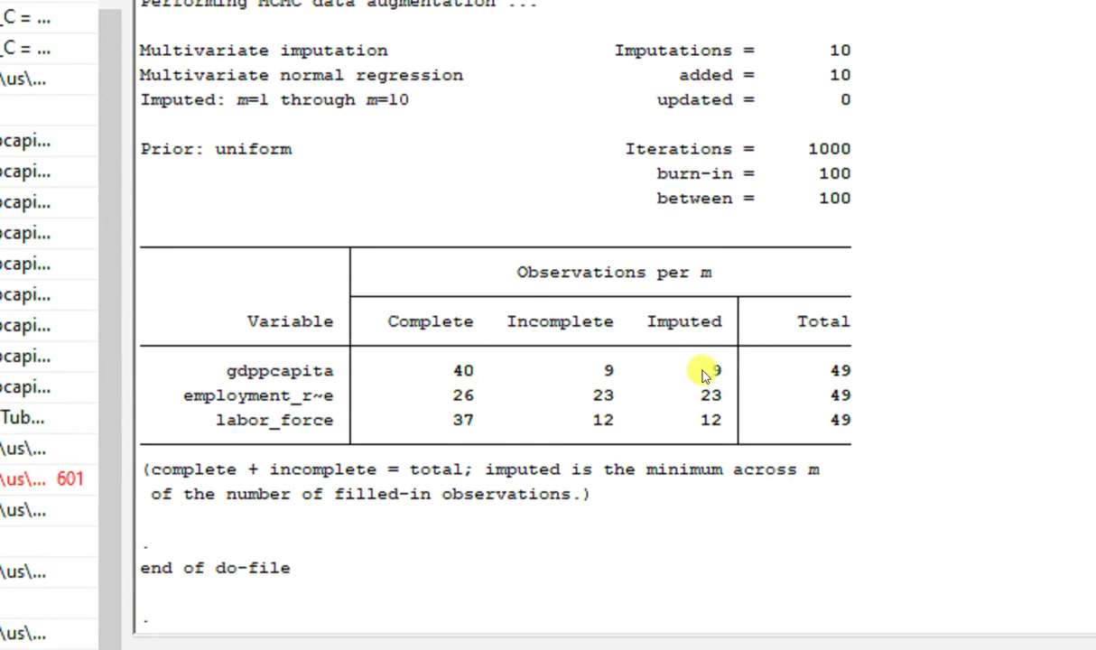
Step: Erase the leftover 'gdppcapita employment_rate labor_force' text from the Command window and view the imputed data
{"action": "left_click_drag", "start_coordinate": [704, 362], "coordinate": [713, 384]}
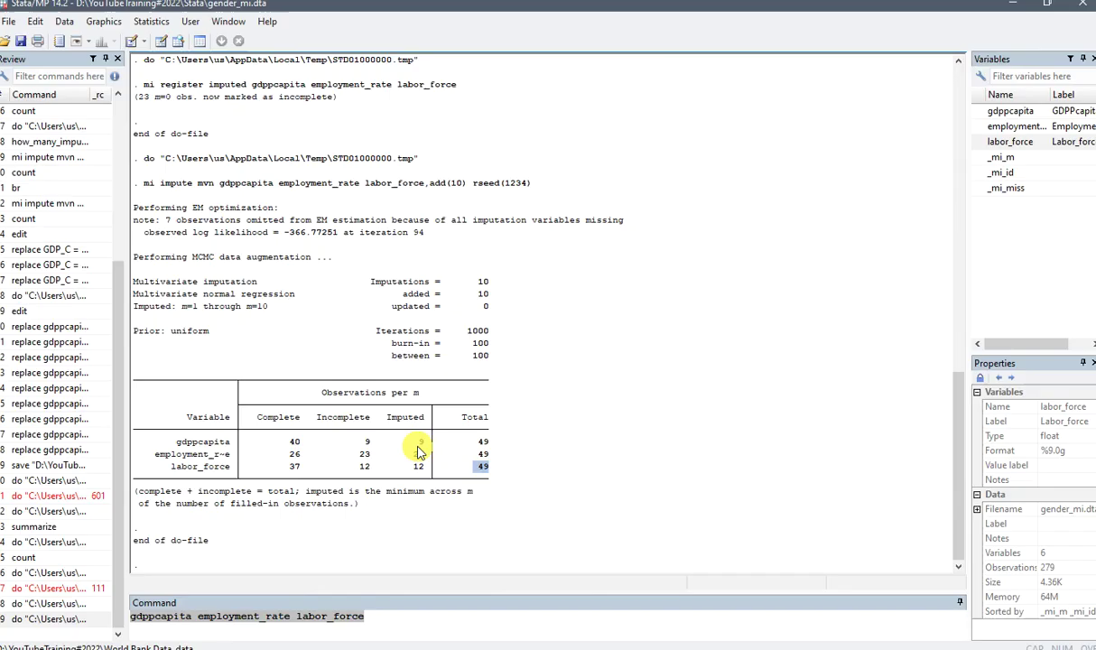
{"action": "left_click", "coordinate": [381, 617]}
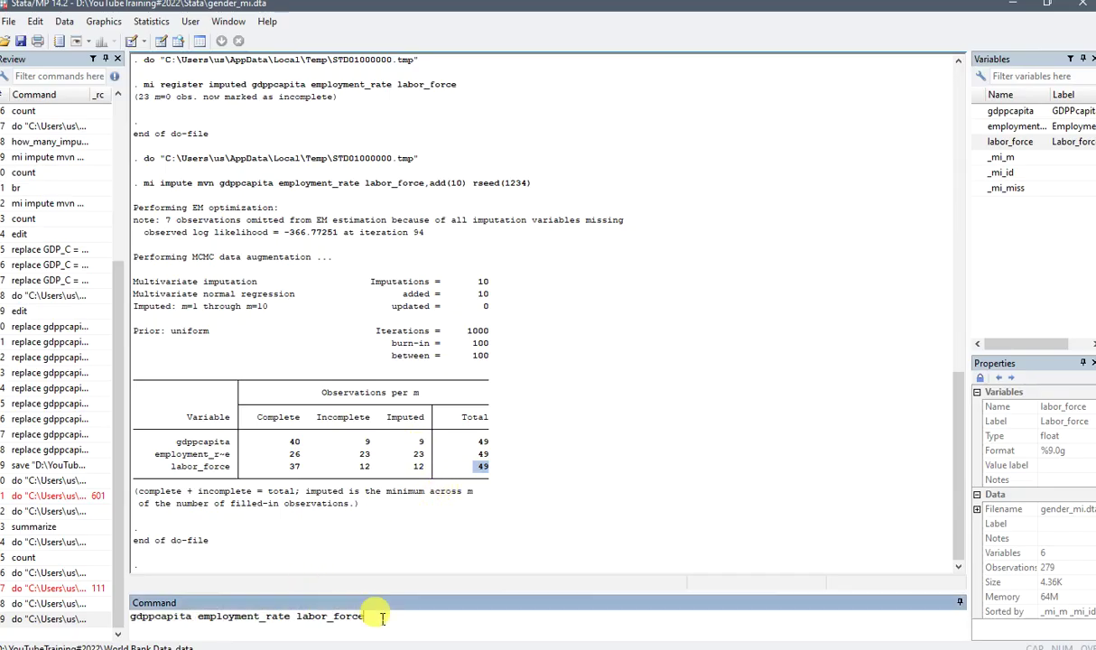
{"action": "key", "text": "BackSpace"}
{"action": "key", "text": "BackSpace"}
{"action": "key", "text": "BackSpace"}
{"action": "key", "text": "BackSpace"}
{"action": "key", "text": "BackSpace"}
{"action": "key", "text": "BackSpace"}
{"action": "key", "text": "BackSpace"}
{"action": "key", "text": "BackSpace"}
{"action": "key", "text": "BackSpace"}
{"action": "key", "text": "BackSpace"}
{"action": "key", "text": "BackSpace"}
{"action": "key", "text": "BackSpace"}
{"action": "key", "text": "BackSpace"}
{"action": "key", "text": "BackSpace"}
{"action": "key", "text": "BackSpace"}
{"action": "key", "text": "BackSpace"}
{"action": "key", "text": "BackSpace"}
{"action": "key", "text": "BackSpace"}
{"action": "key", "text": "BackSpace"}
{"action": "key", "text": "BackSpace"}
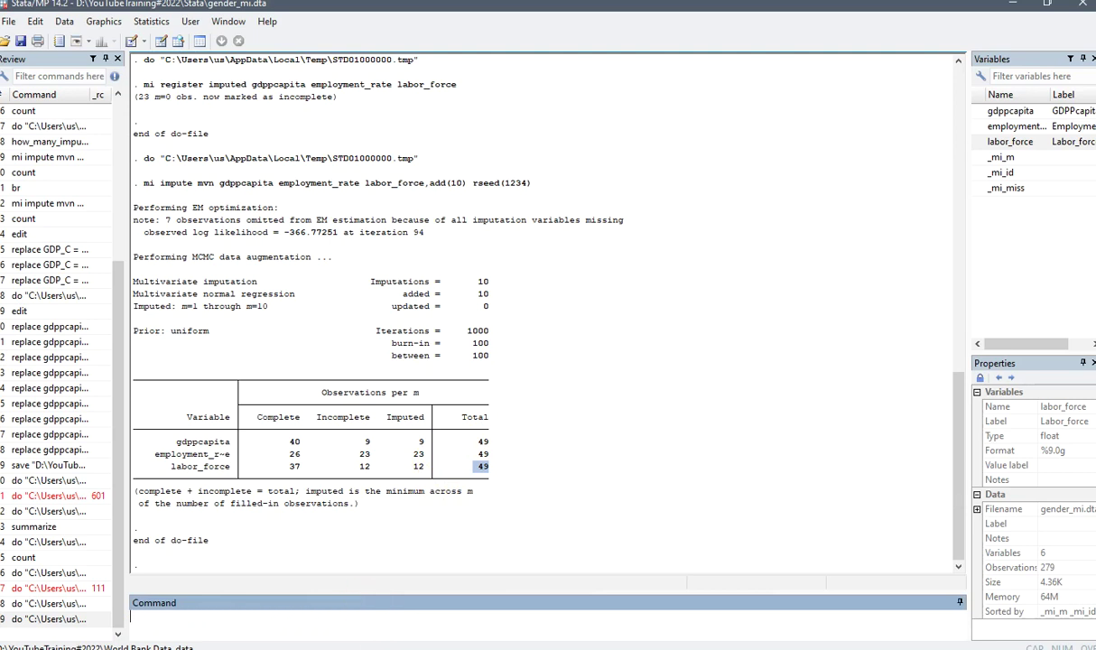
{"action": "left_click", "coordinate": [353, 648]}
{"action": "left_click", "coordinate": [433, 578]}
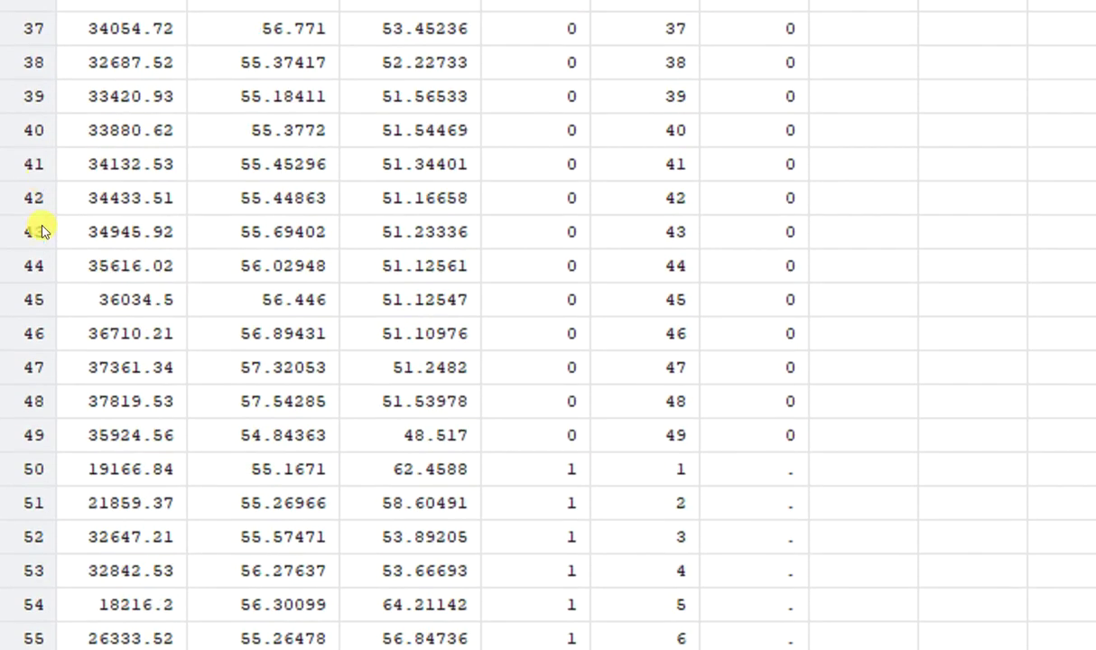
{"action": "left_click", "coordinate": [33, 434]}
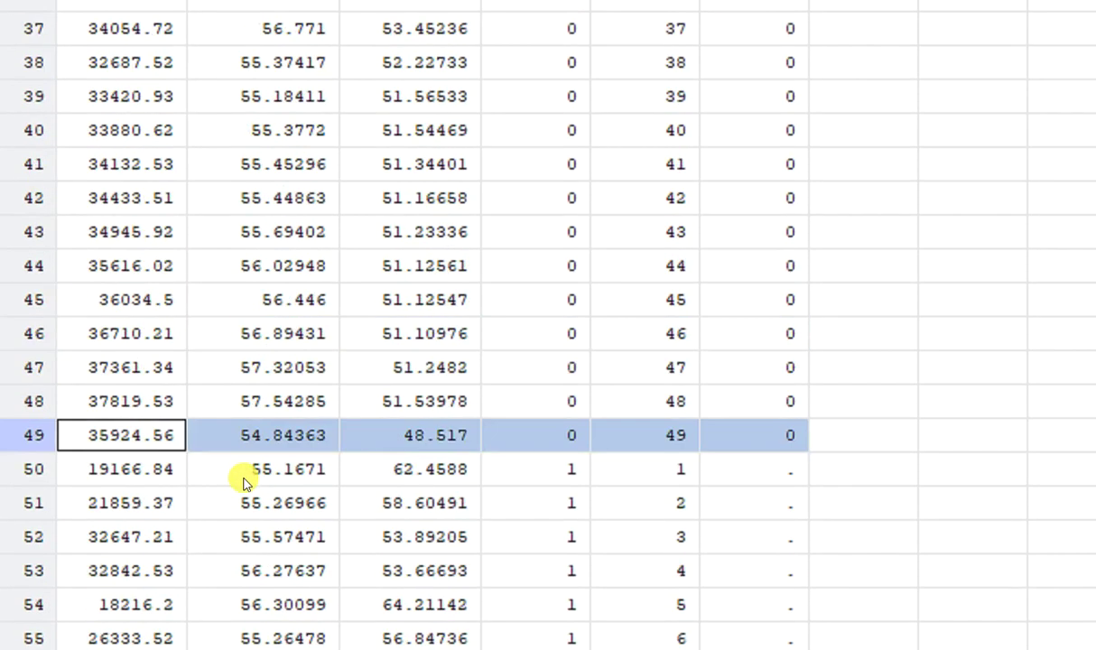
{"action": "scroll", "coordinate": [217, 477], "scroll_direction": "down", "scroll_amount": 2}
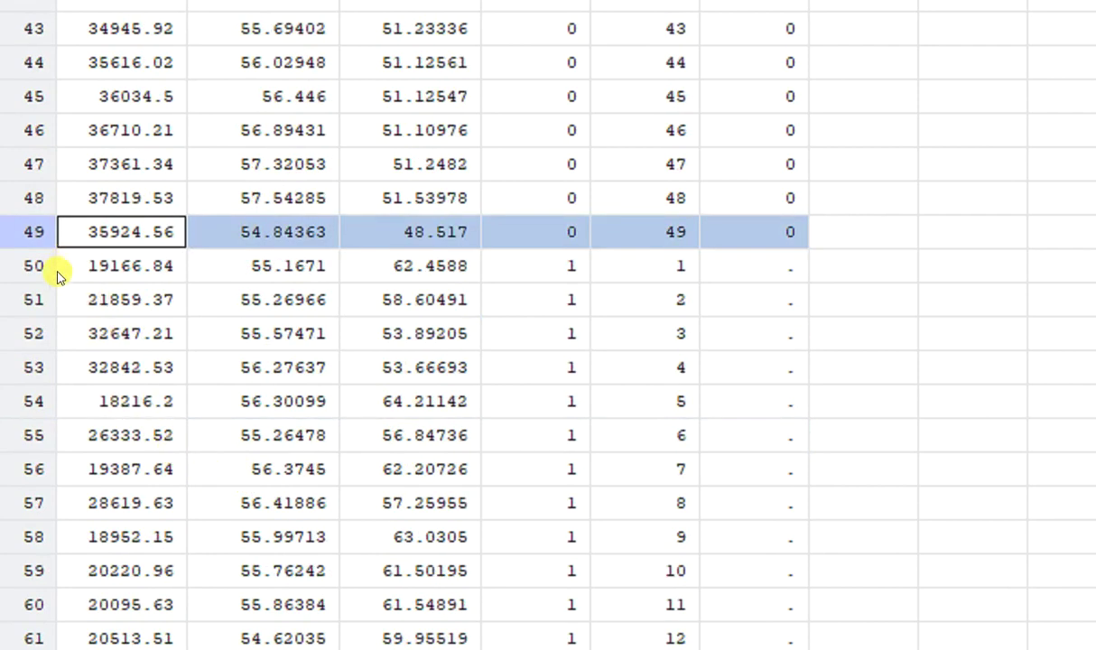
{"action": "scroll", "coordinate": [56, 274], "scroll_direction": "down", "scroll_amount": 15}
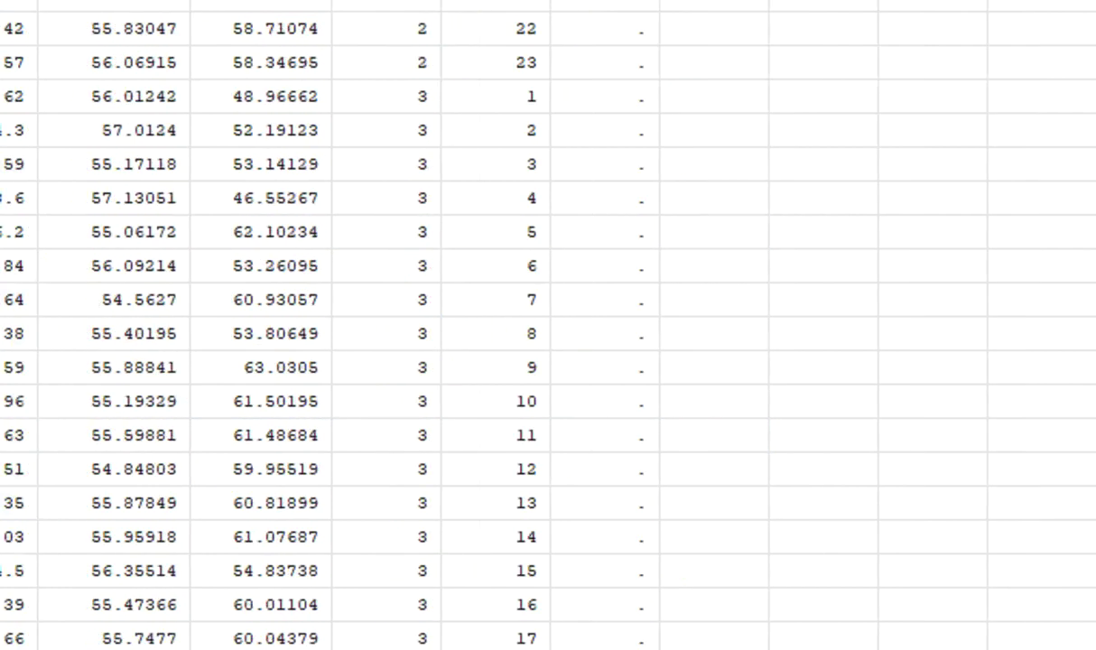
{"action": "scroll", "coordinate": [139, 455], "scroll_direction": "down", "scroll_amount": 20}
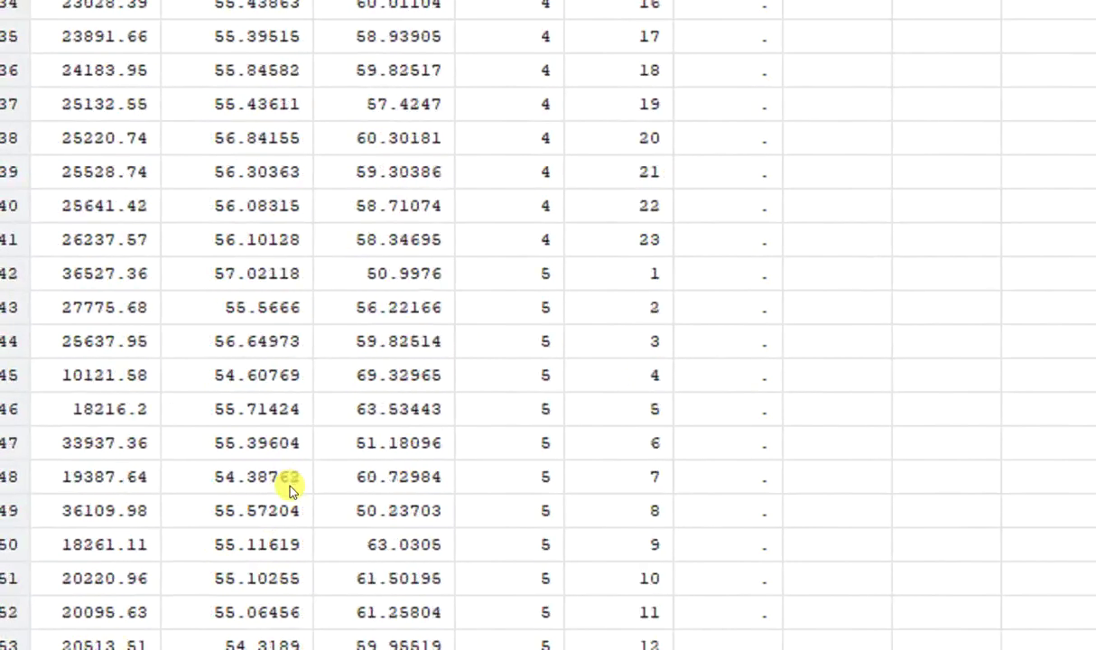
{"action": "scroll", "coordinate": [280, 492], "scroll_direction": "down", "scroll_amount": 20}
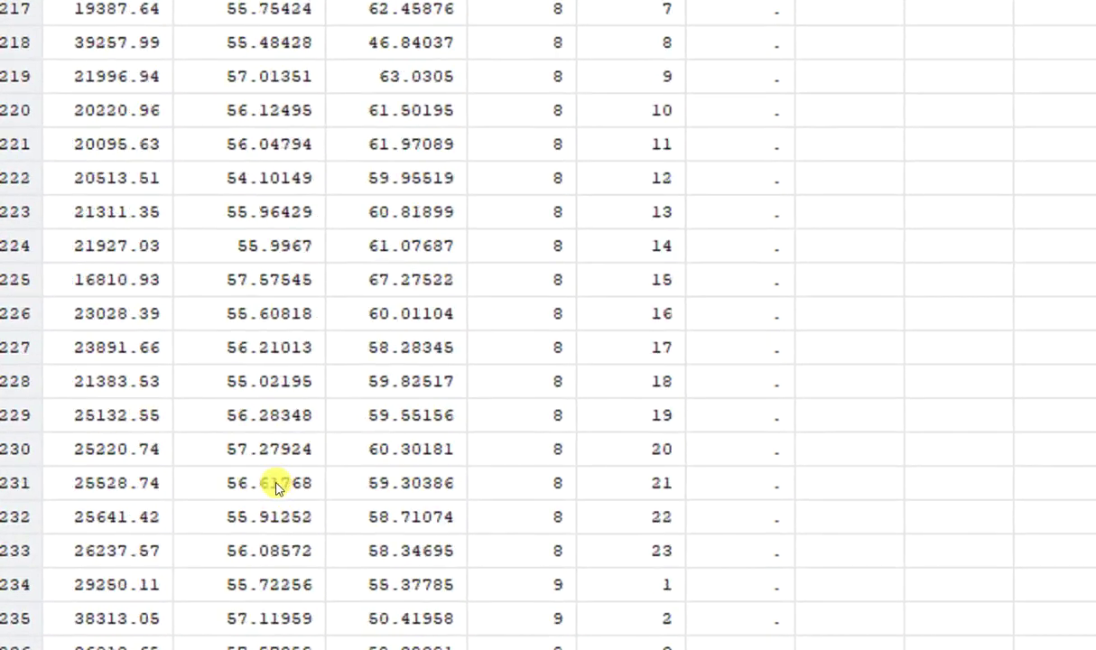
{"action": "scroll", "coordinate": [275, 485], "scroll_direction": "down", "scroll_amount": 12}
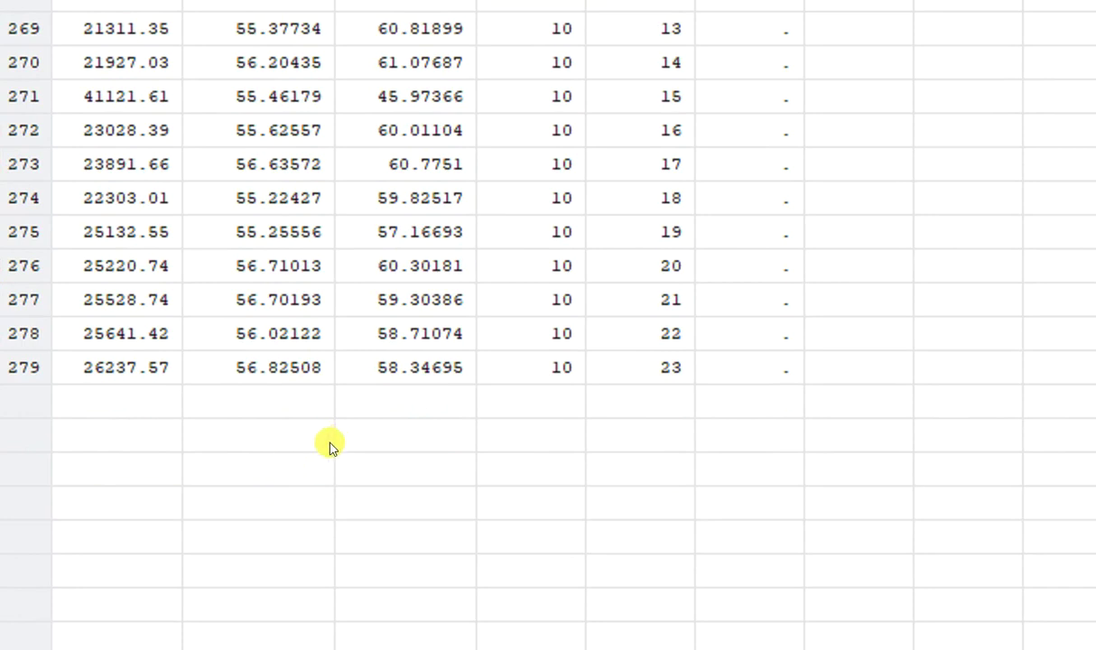
{"action": "scroll", "coordinate": [320, 464], "scroll_direction": "up", "scroll_amount": 20}
{"action": "scroll", "coordinate": [347, 460], "scroll_direction": "up", "scroll_amount": 20}
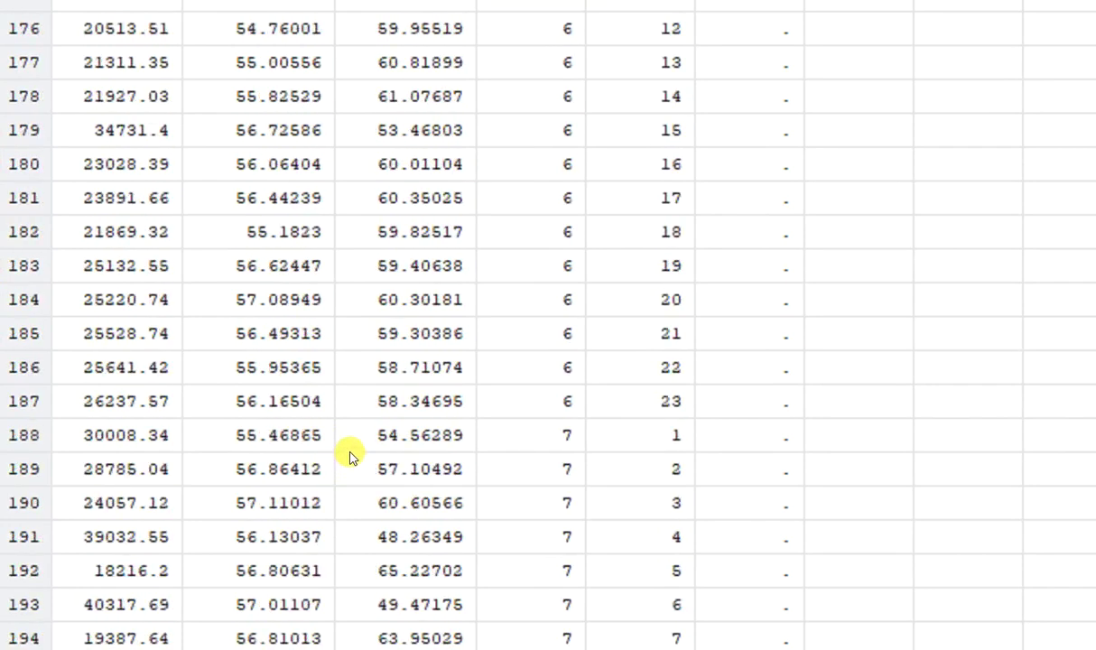
{"action": "scroll", "coordinate": [361, 442], "scroll_direction": "up", "scroll_amount": 20}
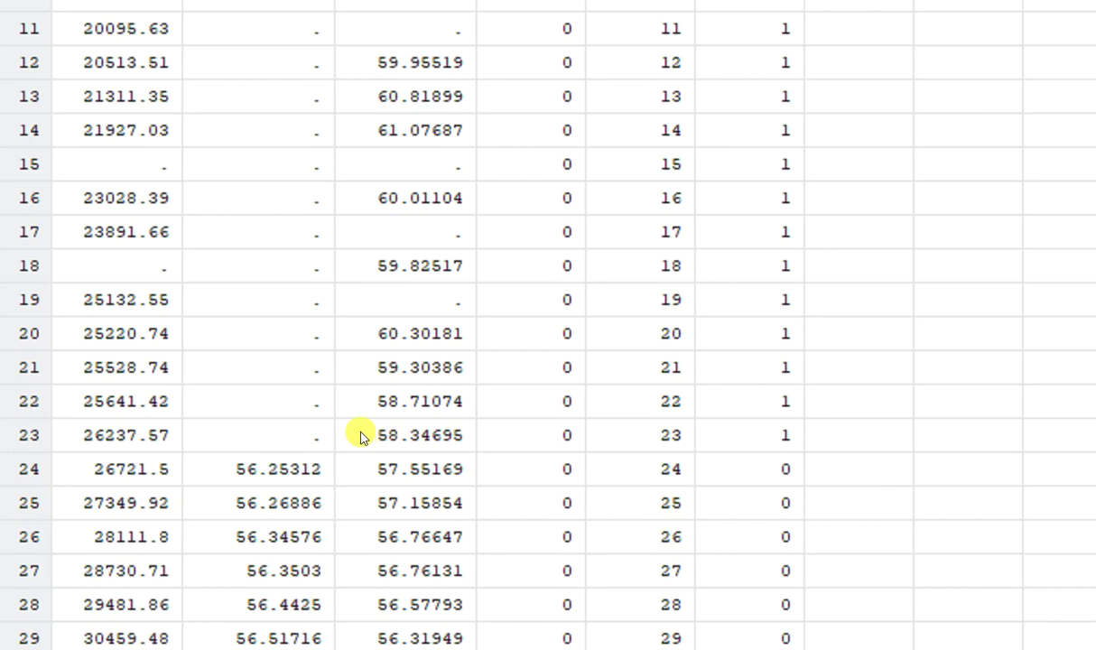
{"action": "scroll", "coordinate": [361, 435], "scroll_direction": "down", "scroll_amount": 5}
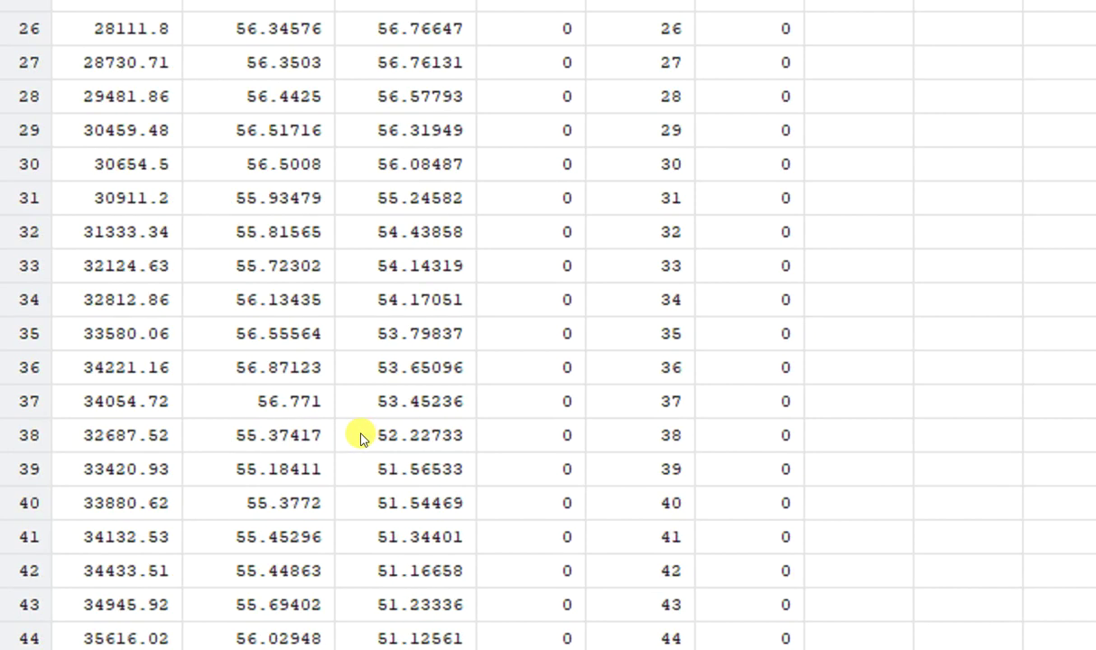
{"action": "scroll", "coordinate": [361, 435], "scroll_direction": "up", "scroll_amount": 5}
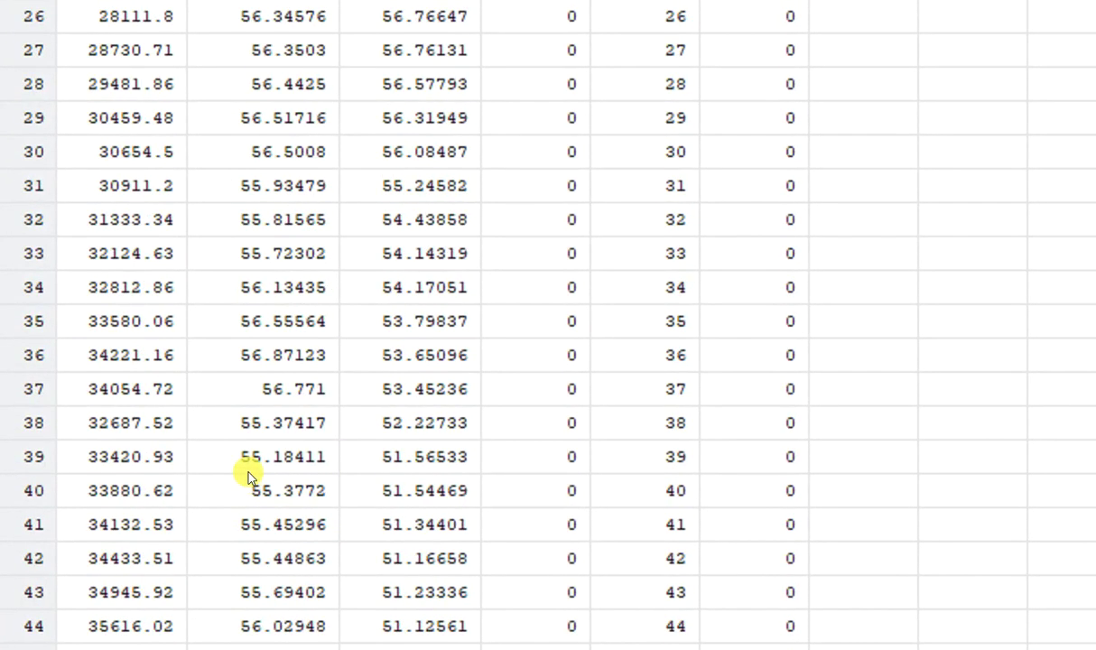
{"action": "scroll", "coordinate": [248, 485], "scroll_direction": "down", "scroll_amount": 7}
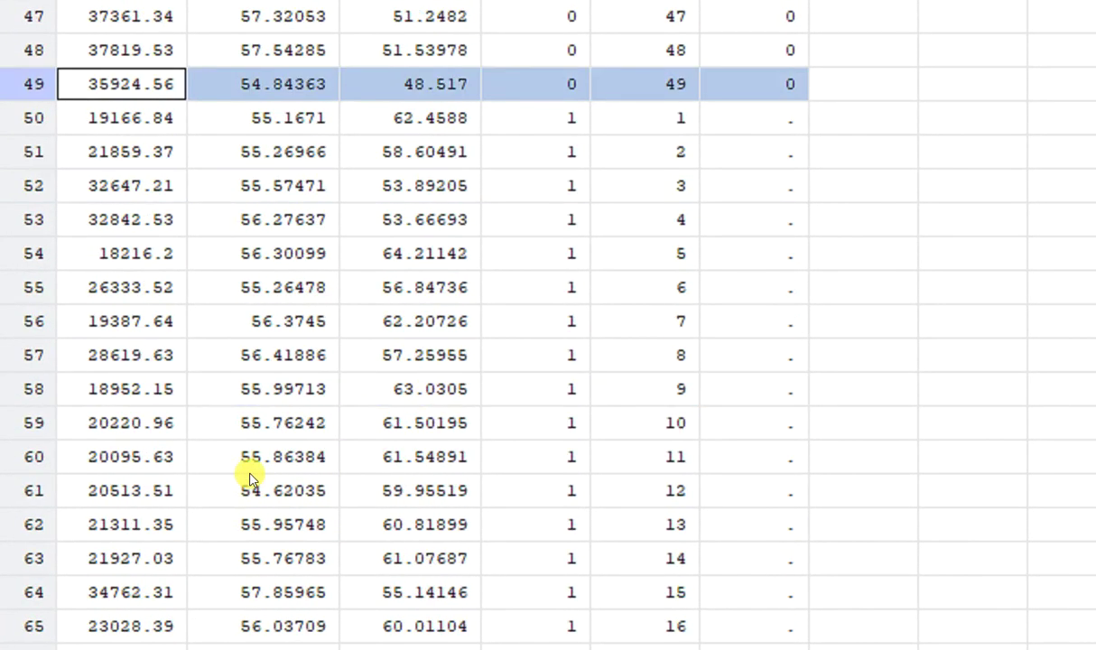
{"action": "left_click", "coordinate": [249, 470]}
{"action": "scroll", "coordinate": [280, 541], "scroll_direction": "down", "scroll_amount": 5}
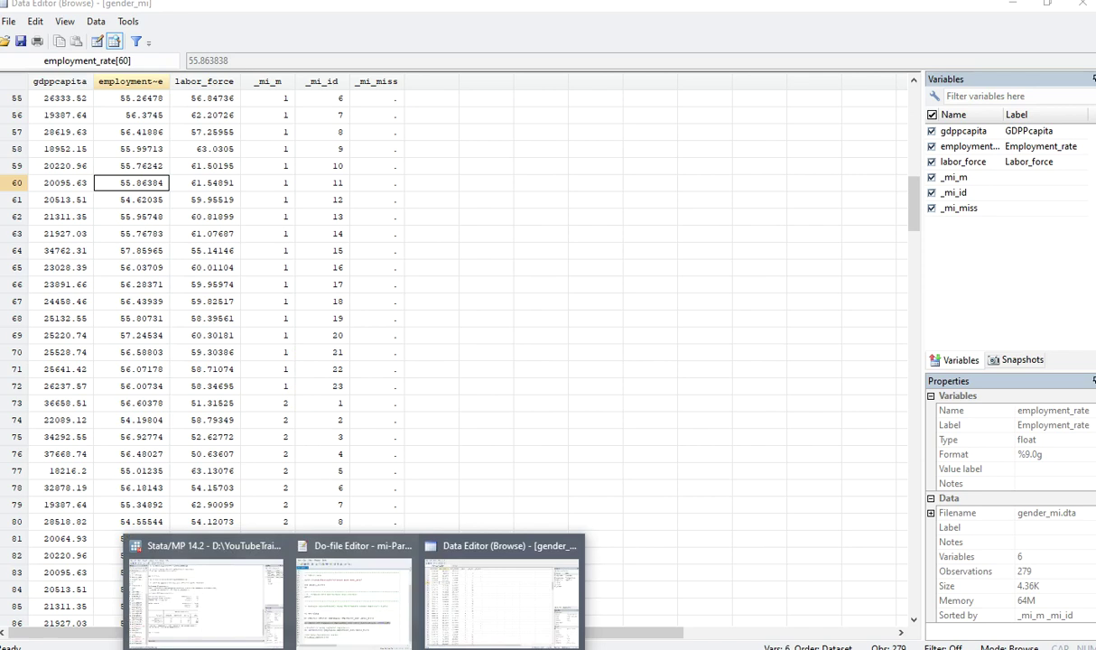
{"action": "left_click", "coordinate": [215, 614]}
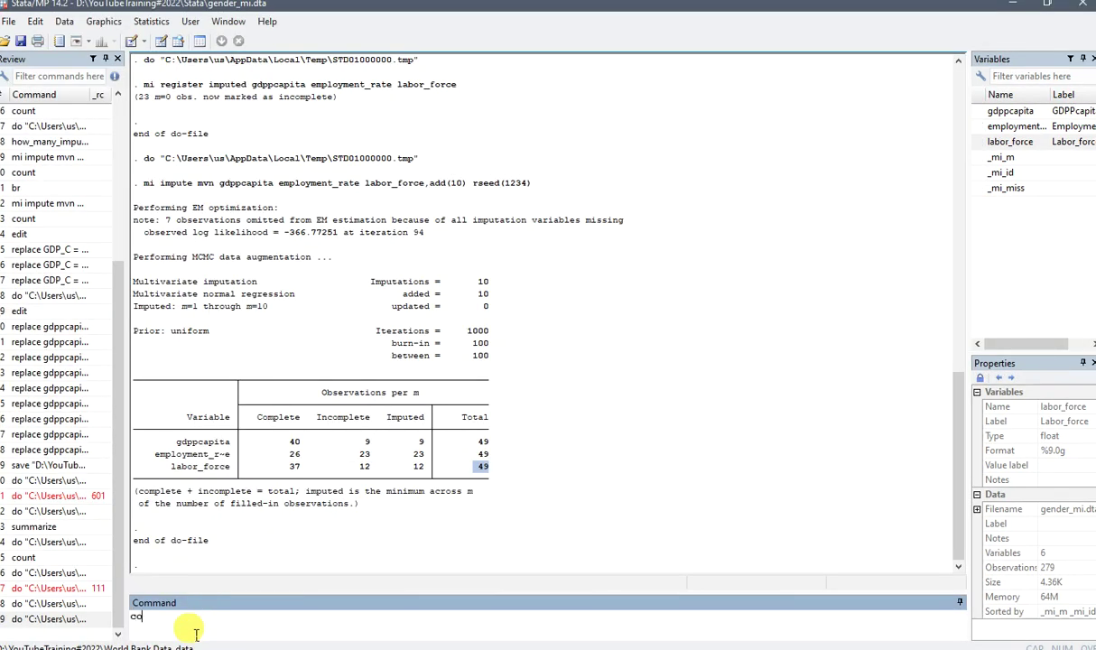
Step: Run count showing 279 observations, compare it with the earlier 49, and return to mi-Part2
{"action": "key", "text": "Return"}
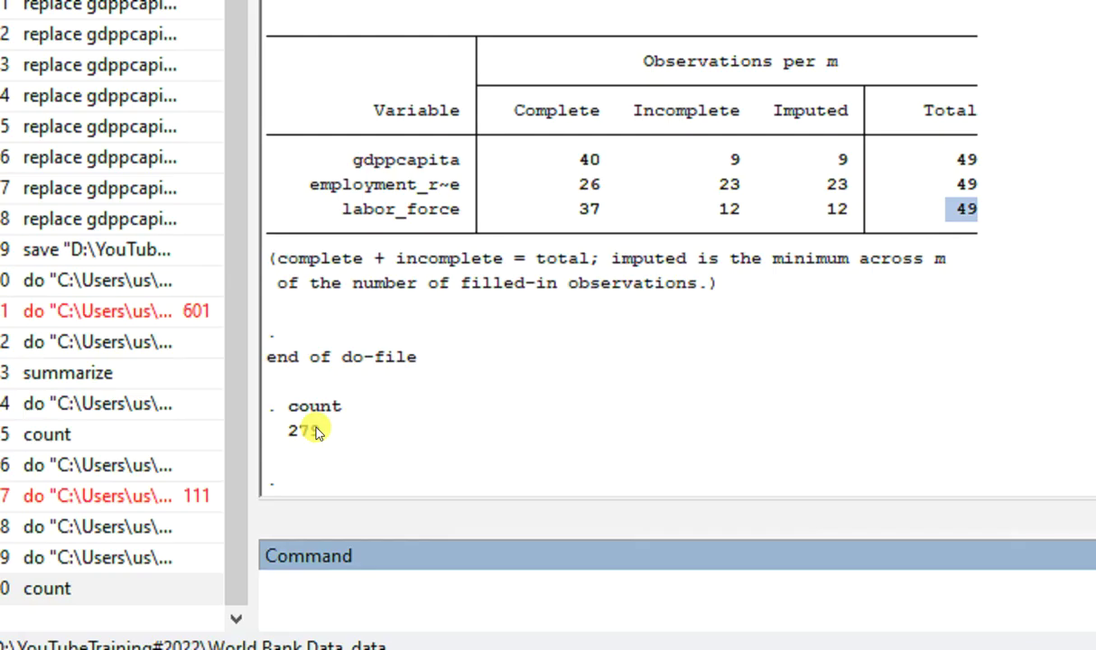
{"action": "left_click_drag", "start_coordinate": [288, 411], "coordinate": [312, 437]}
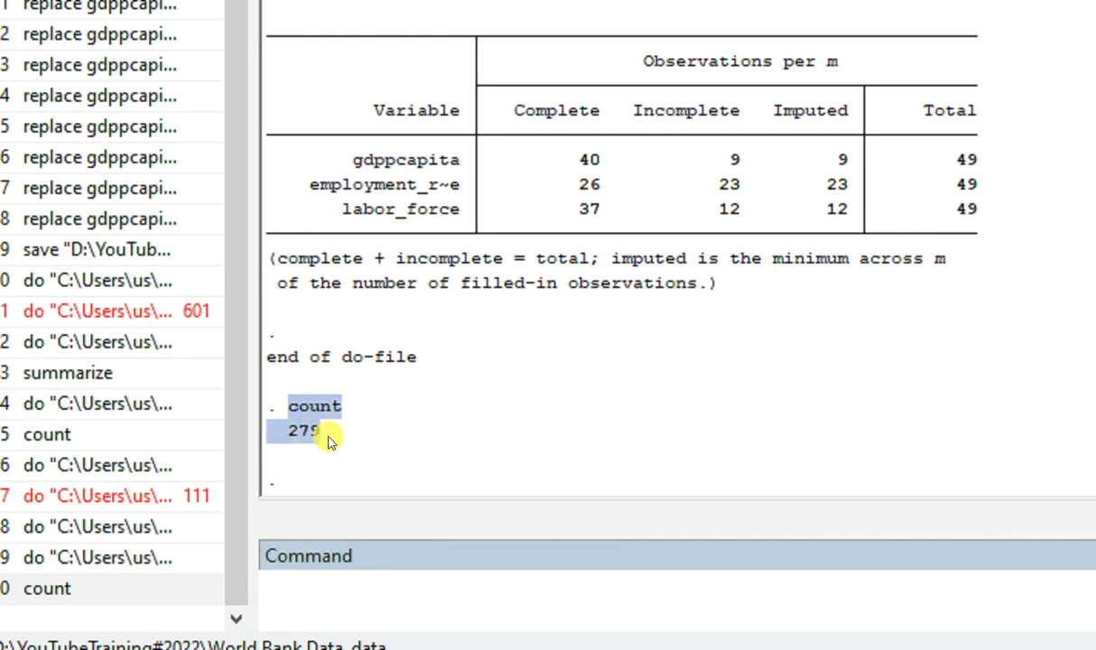
{"action": "scroll", "coordinate": [352, 437], "scroll_direction": "up", "scroll_amount": 13}
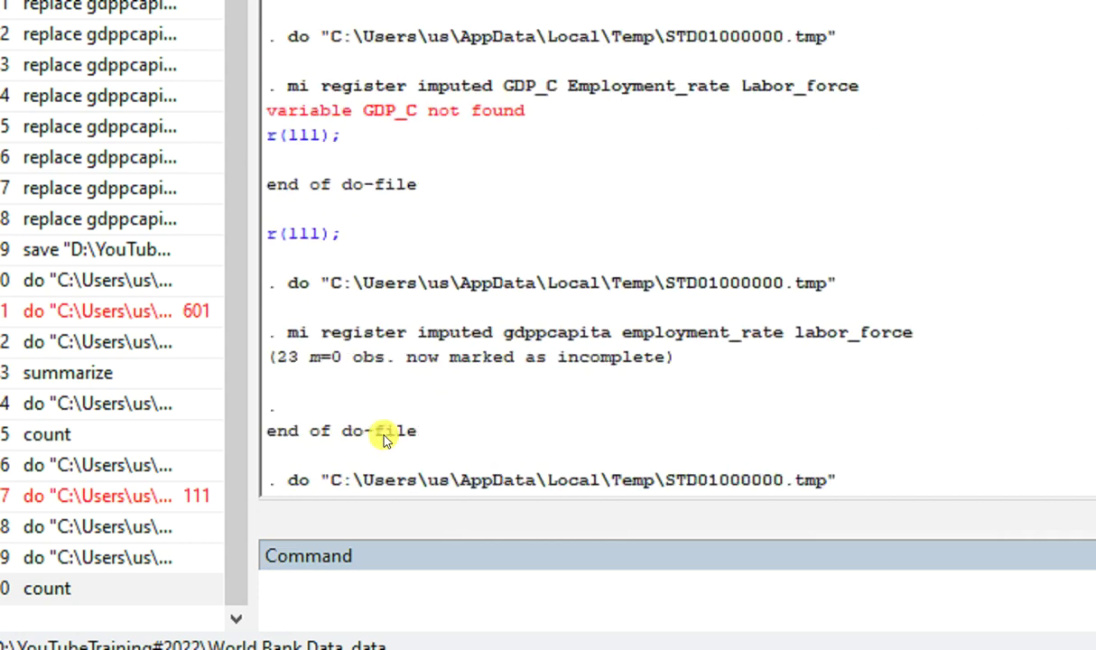
{"action": "scroll", "coordinate": [383, 434], "scroll_direction": "up", "scroll_amount": 8}
{"action": "left_click_drag", "start_coordinate": [267, 375], "coordinate": [351, 408]}
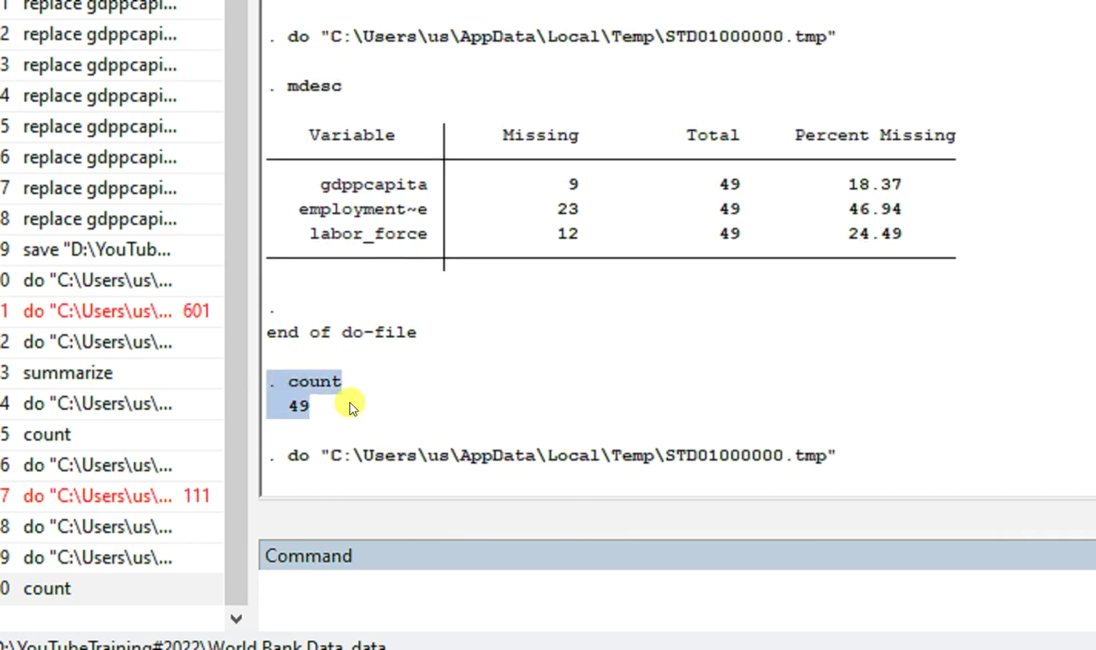
{"action": "scroll", "coordinate": [353, 428], "scroll_direction": "down", "scroll_amount": 20}
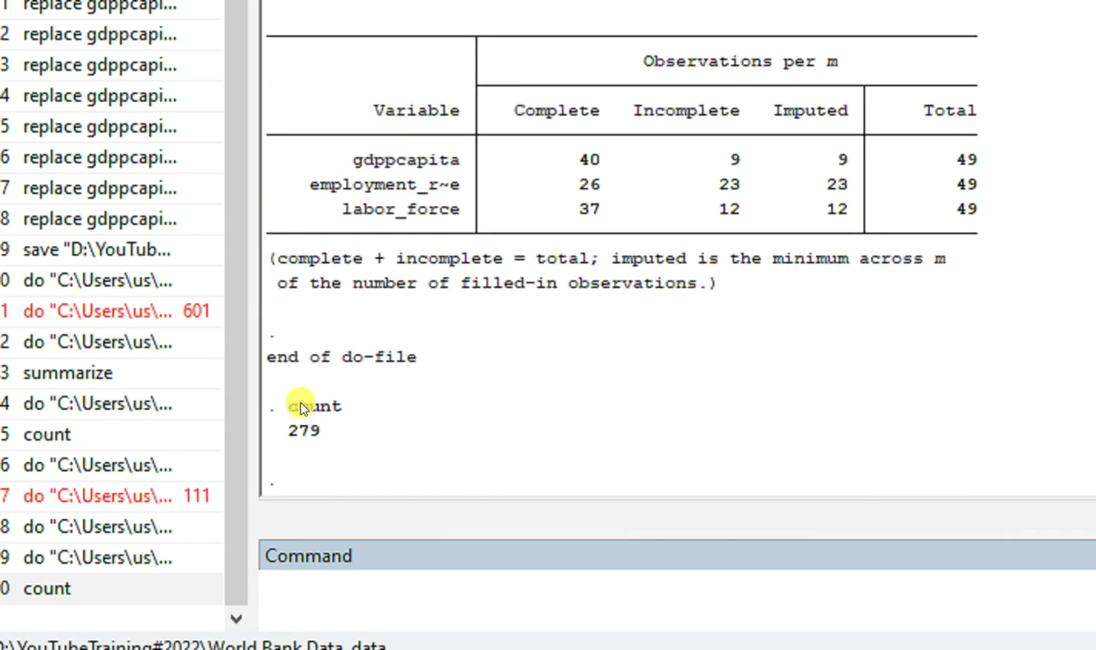
{"action": "left_click_drag", "start_coordinate": [287, 406], "coordinate": [345, 451]}
{"action": "left_click", "coordinate": [344, 454]}
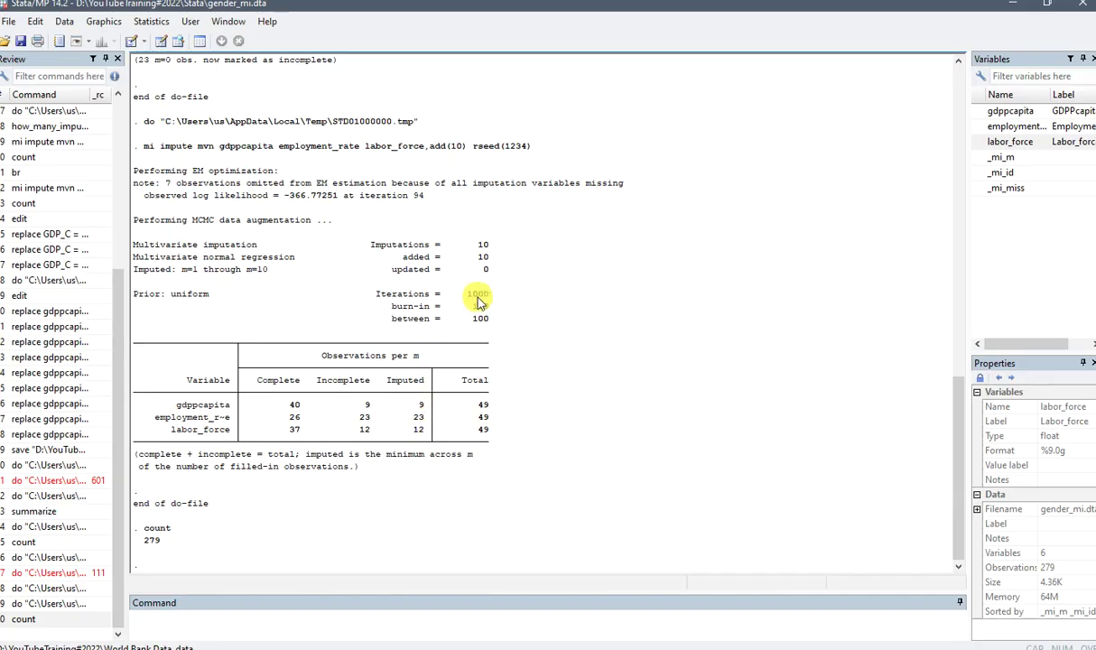
{"action": "left_click_drag", "start_coordinate": [472, 256], "coordinate": [488, 257]}
{"action": "left_click", "coordinate": [383, 611]}
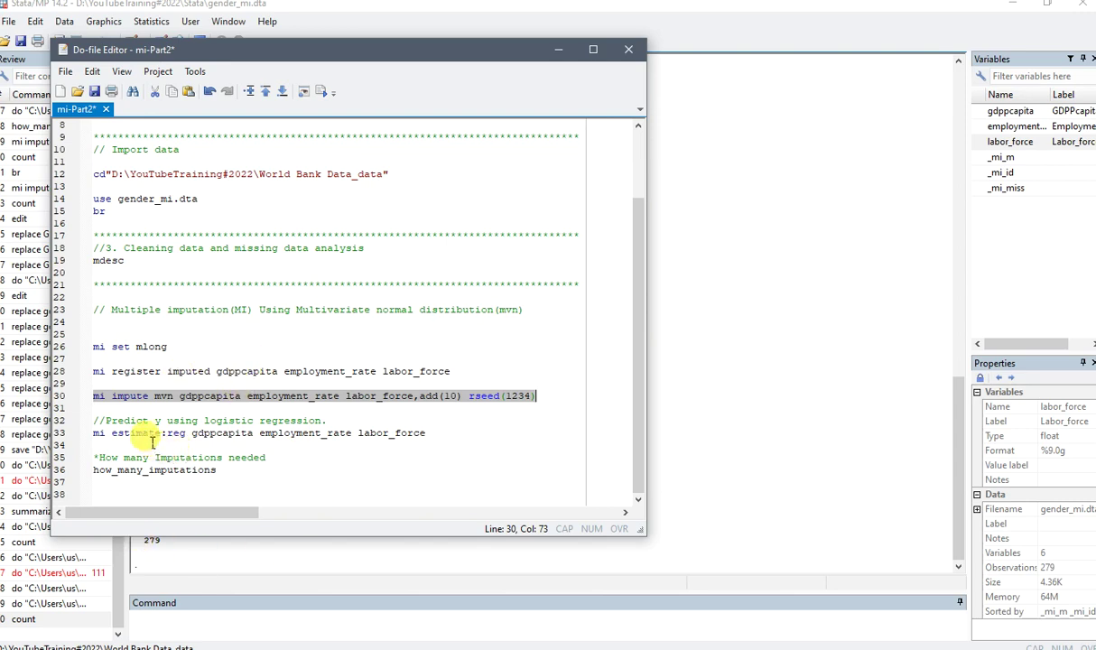
Step: Trim 'logistic' from the line 32 comment and run mi estimate: reg gdppcapita employment_rate labor_force
{"action": "left_click", "coordinate": [252, 422]}
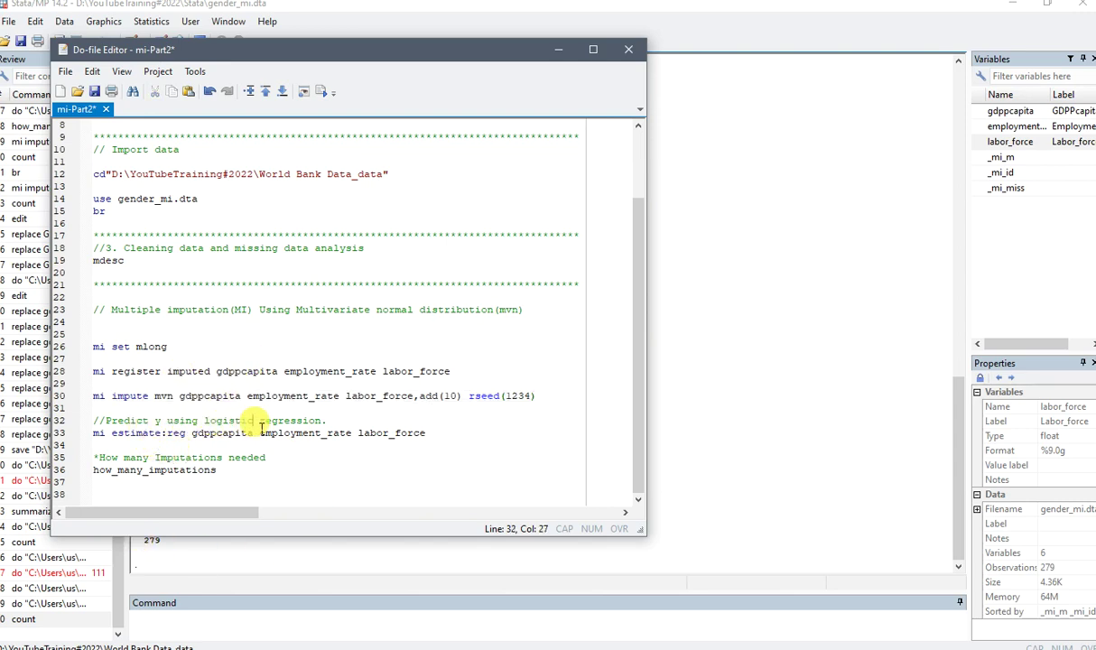
{"action": "key", "text": "BackSpace"}
{"action": "key", "text": "BackSpace"}
{"action": "key", "text": "BackSpace"}
{"action": "key", "text": "BackSpace"}
{"action": "key", "text": "BackSpace"}
{"action": "key", "text": "BackSpace"}
{"action": "key", "text": "BackSpace"}
{"action": "key", "text": "BackSpace"}
{"action": "left_click", "coordinate": [285, 421]}
{"action": "key", "text": "BackSpace"}
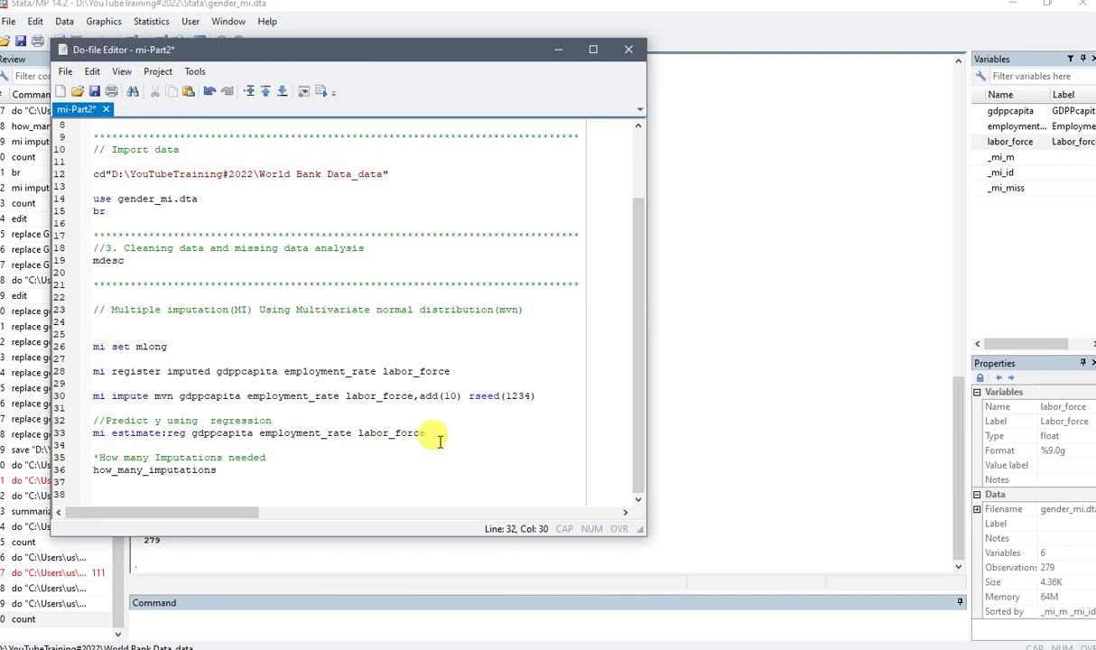
{"action": "left_click_drag", "start_coordinate": [425, 434], "coordinate": [71, 431]}
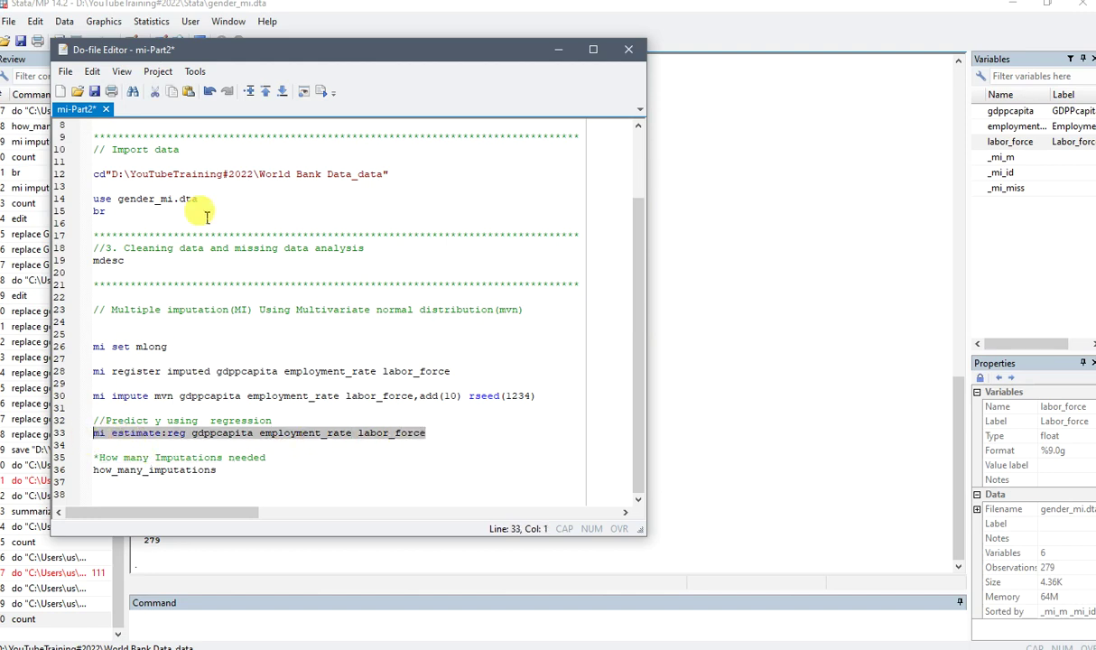
{"action": "left_click", "coordinate": [321, 92]}
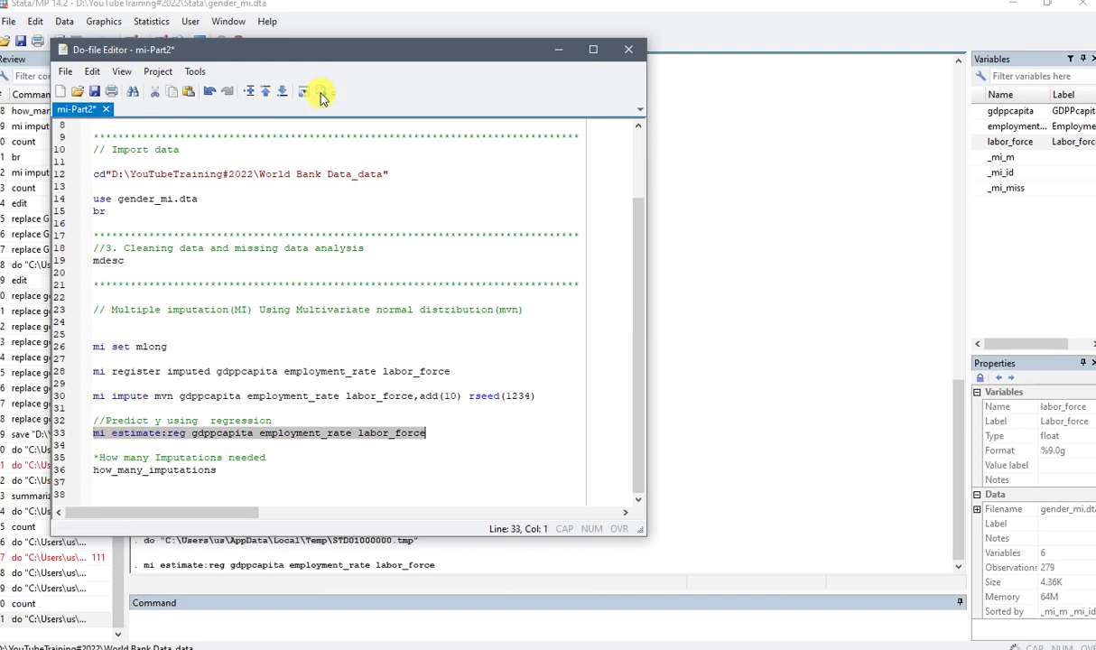
{"action": "left_click", "coordinate": [221, 565]}
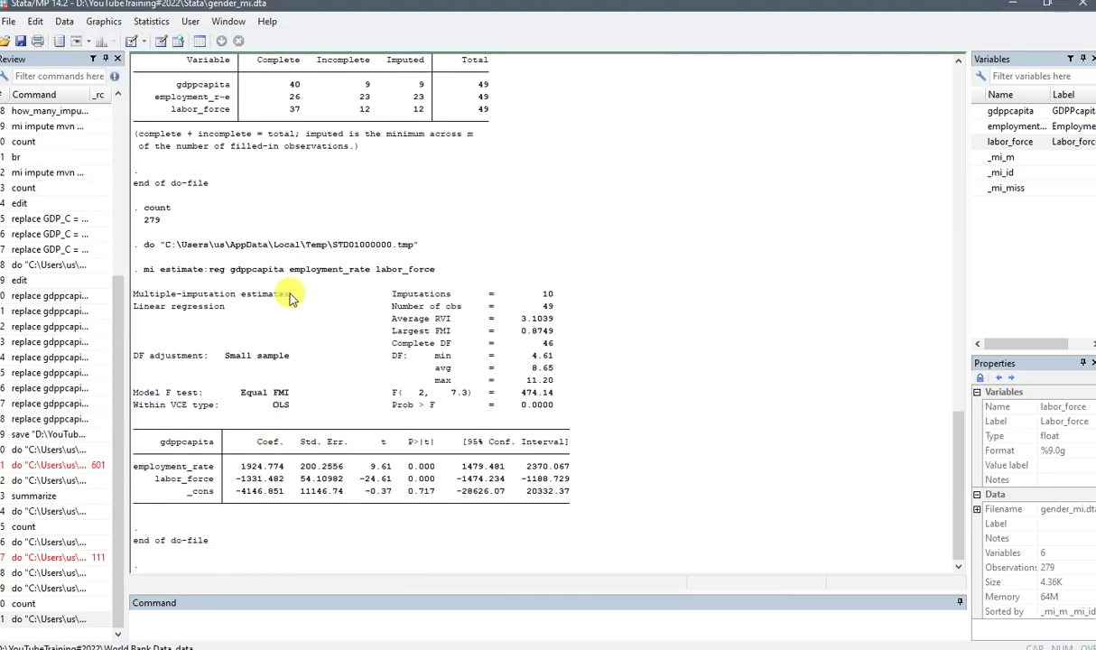
{"action": "left_click_drag", "start_coordinate": [155, 293], "coordinate": [570, 506]}
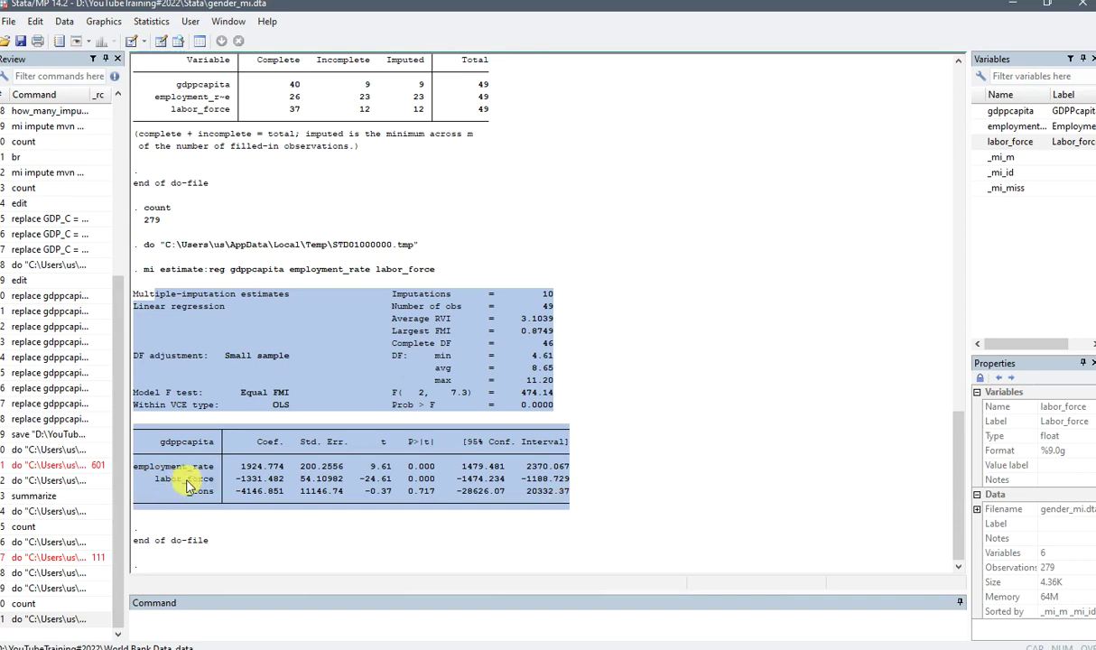
{"action": "left_click", "coordinate": [196, 446]}
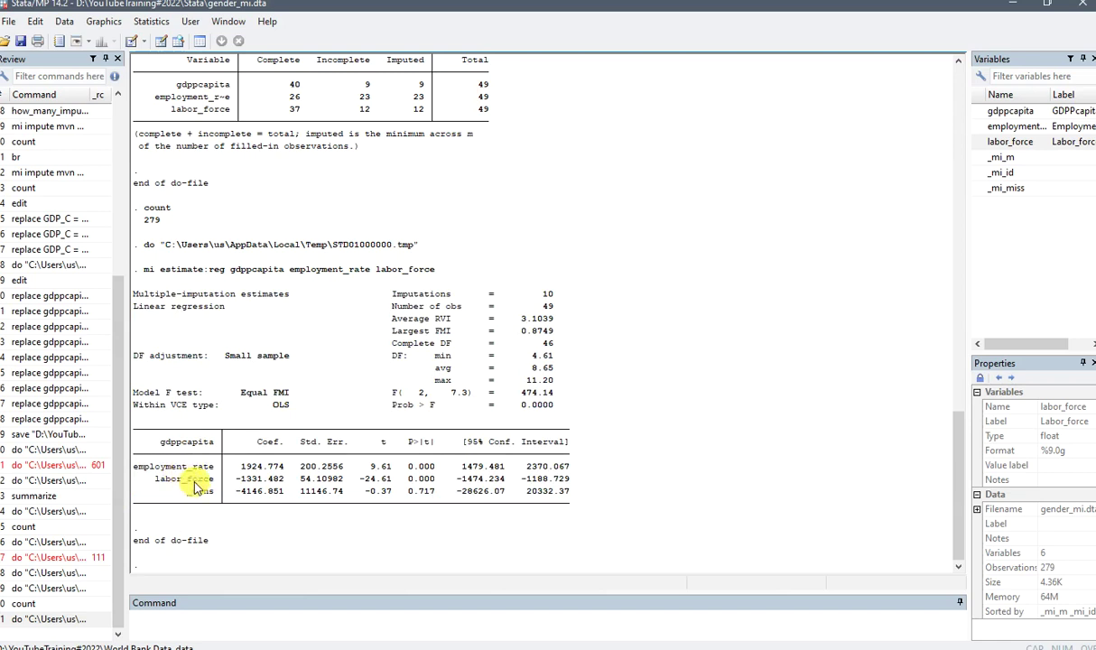
{"action": "left_click_drag", "start_coordinate": [183, 466], "coordinate": [208, 426]}
{"action": "left_click", "coordinate": [208, 426]}
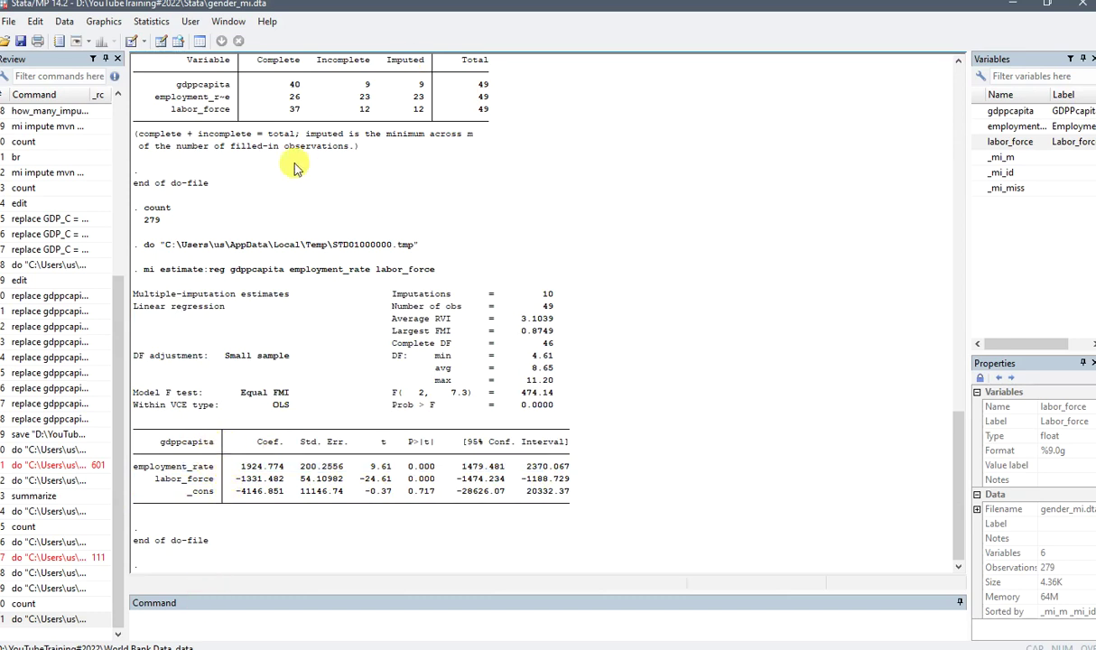
{"action": "left_click_drag", "start_coordinate": [147, 276], "coordinate": [443, 273]}
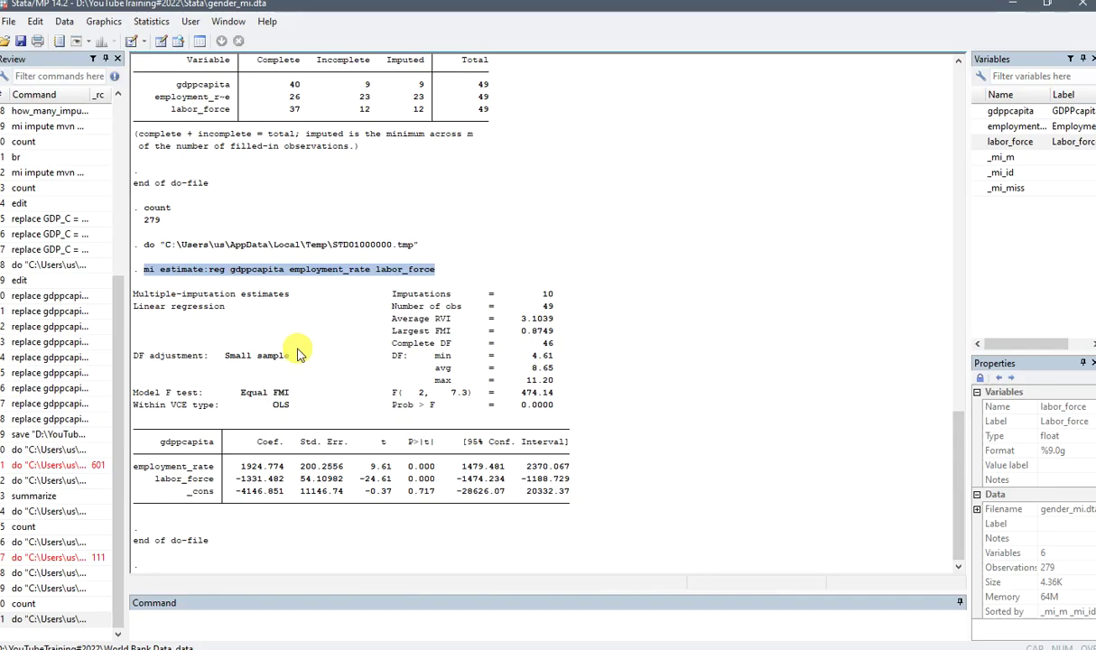
{"action": "left_click", "coordinate": [377, 639]}
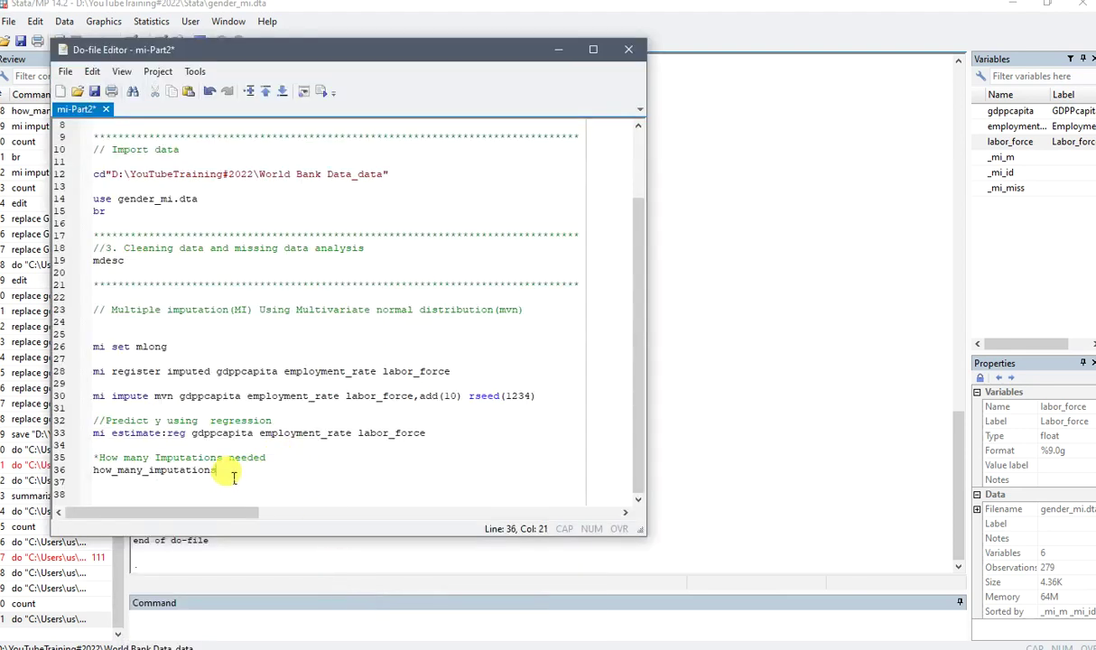
Step: Run how_many_imputations: 0.87 missing-information fraction, 180 imputations needed, 170 to add
{"action": "left_click_drag", "start_coordinate": [225, 474], "coordinate": [97, 481]}
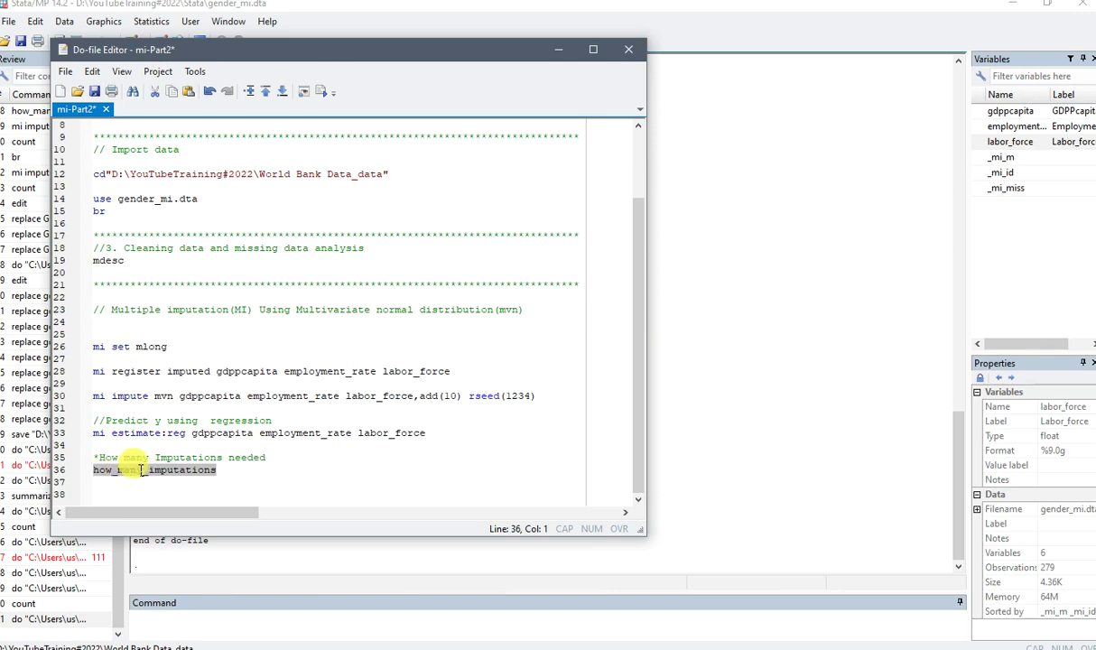
{"action": "left_click", "coordinate": [305, 91]}
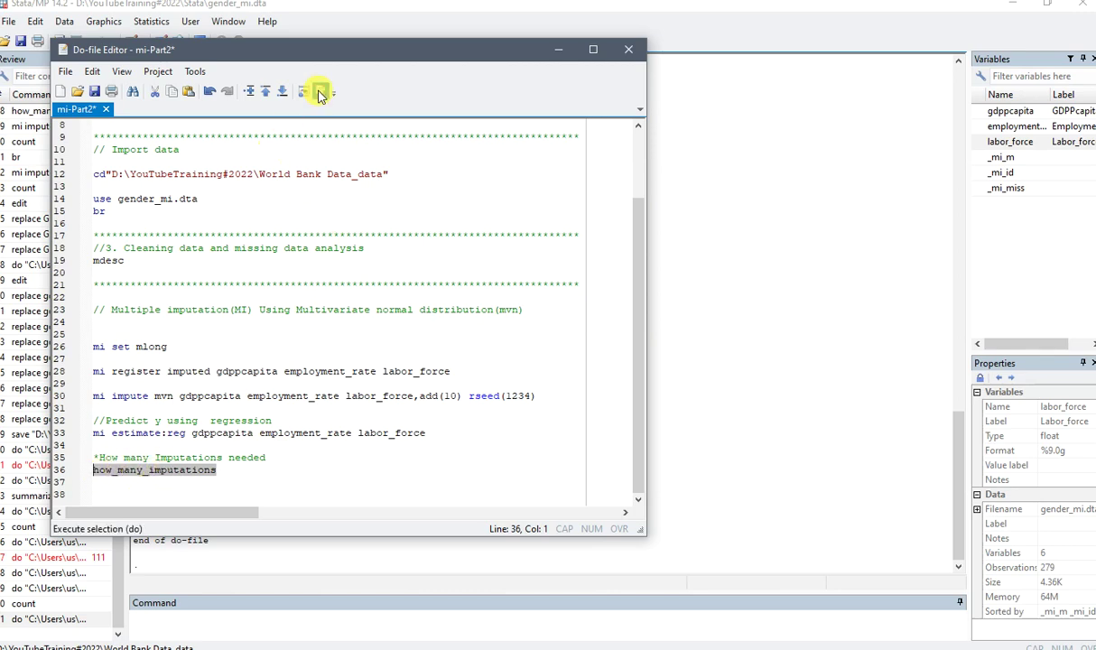
{"action": "left_click", "coordinate": [265, 568]}
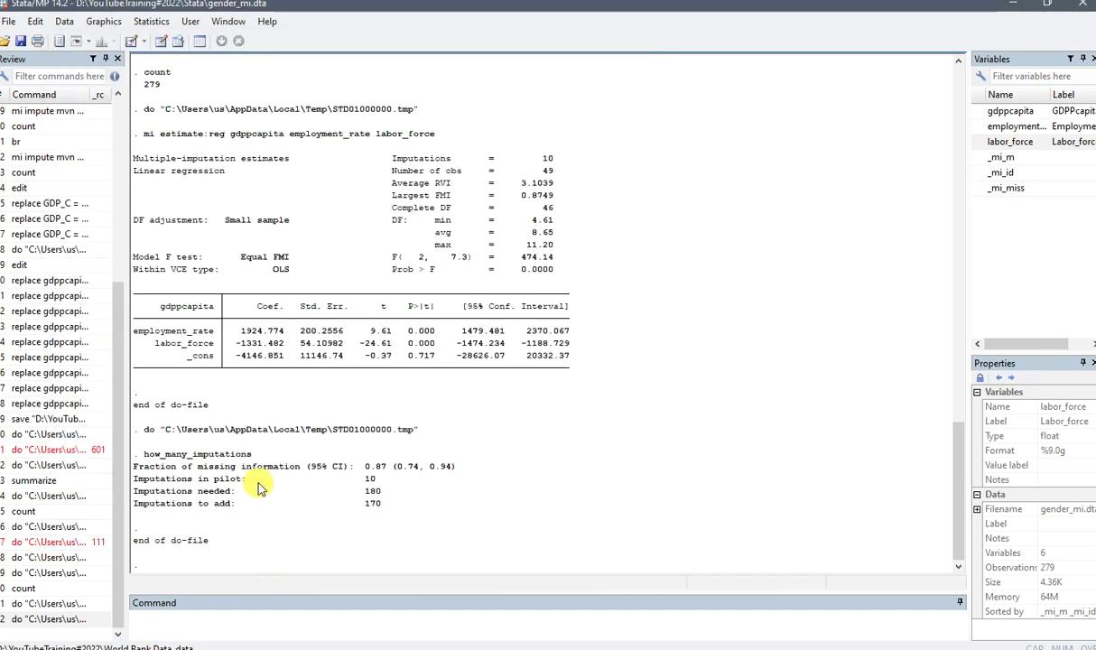
{"action": "scroll", "coordinate": [271, 479], "scroll_direction": "up", "scroll_amount": 1}
{"action": "scroll", "coordinate": [264, 485], "scroll_direction": "down", "scroll_amount": 1}
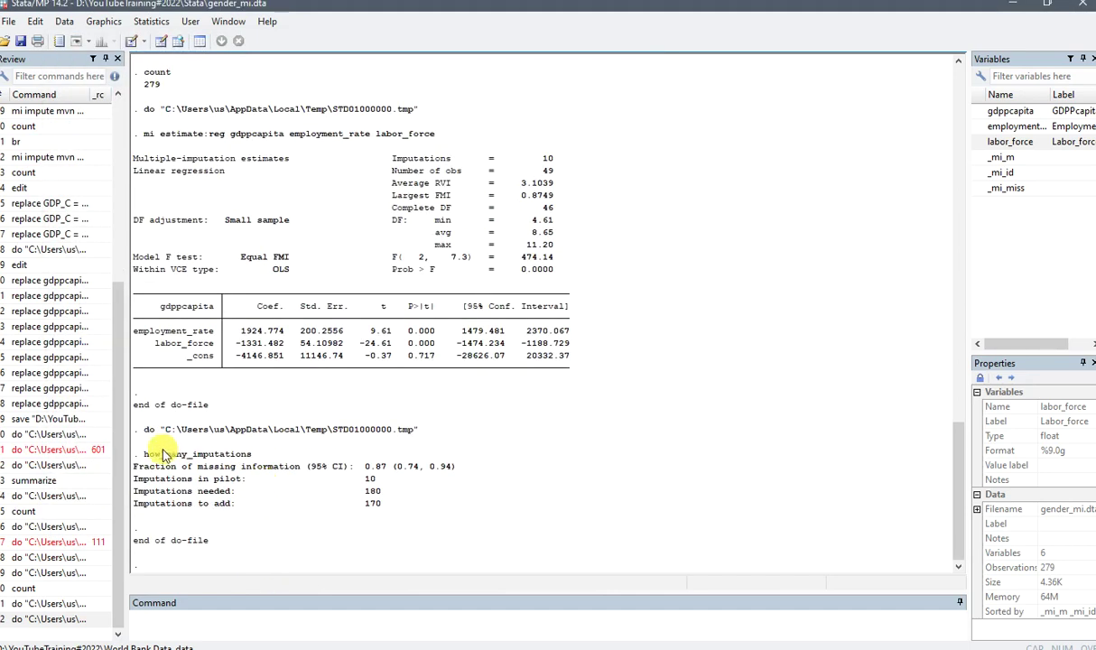
{"action": "left_click_drag", "start_coordinate": [146, 456], "coordinate": [207, 453]}
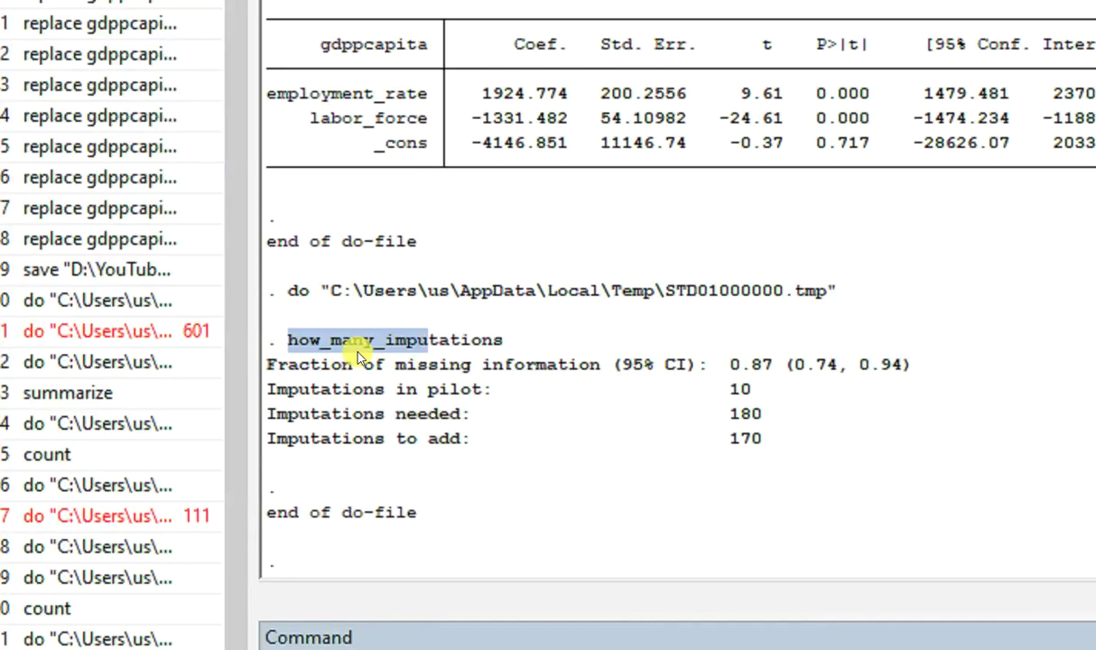
{"action": "left_click", "coordinate": [145, 454]}
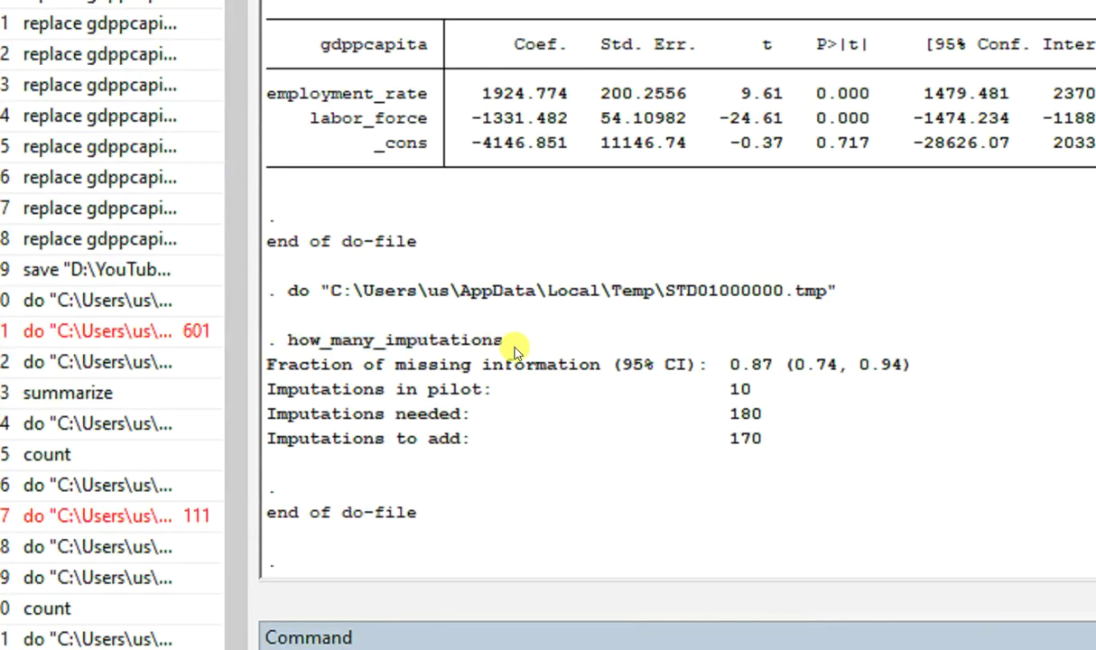
{"action": "left_click_drag", "start_coordinate": [511, 341], "coordinate": [285, 348]}
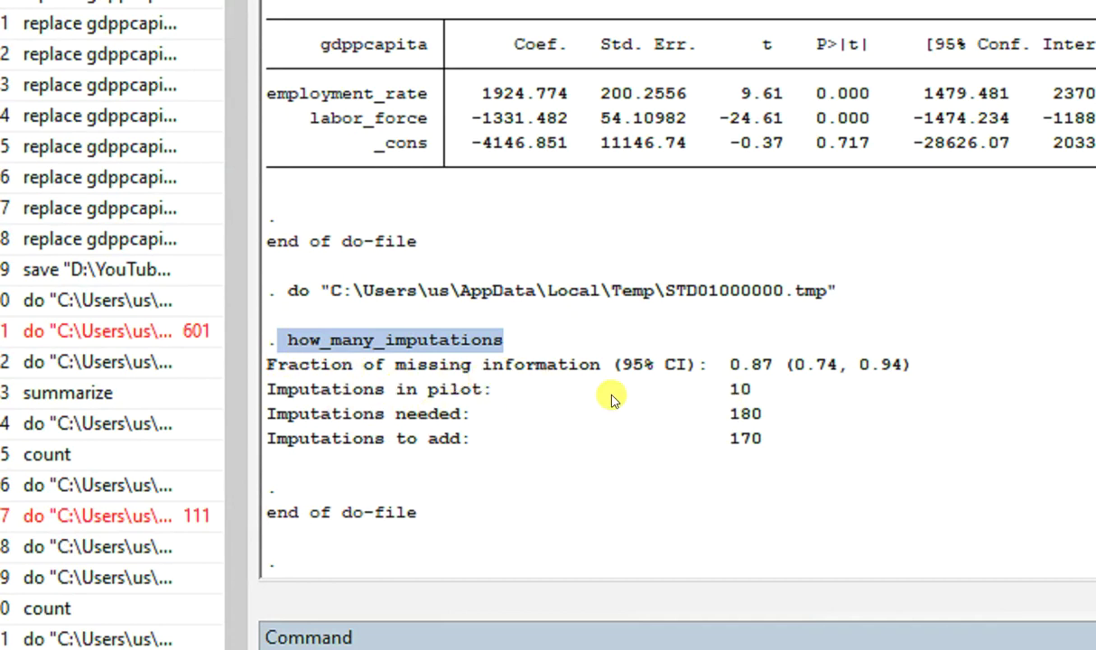
{"action": "left_click_drag", "start_coordinate": [716, 367], "coordinate": [762, 436]}
{"action": "left_click", "coordinate": [716, 389]}
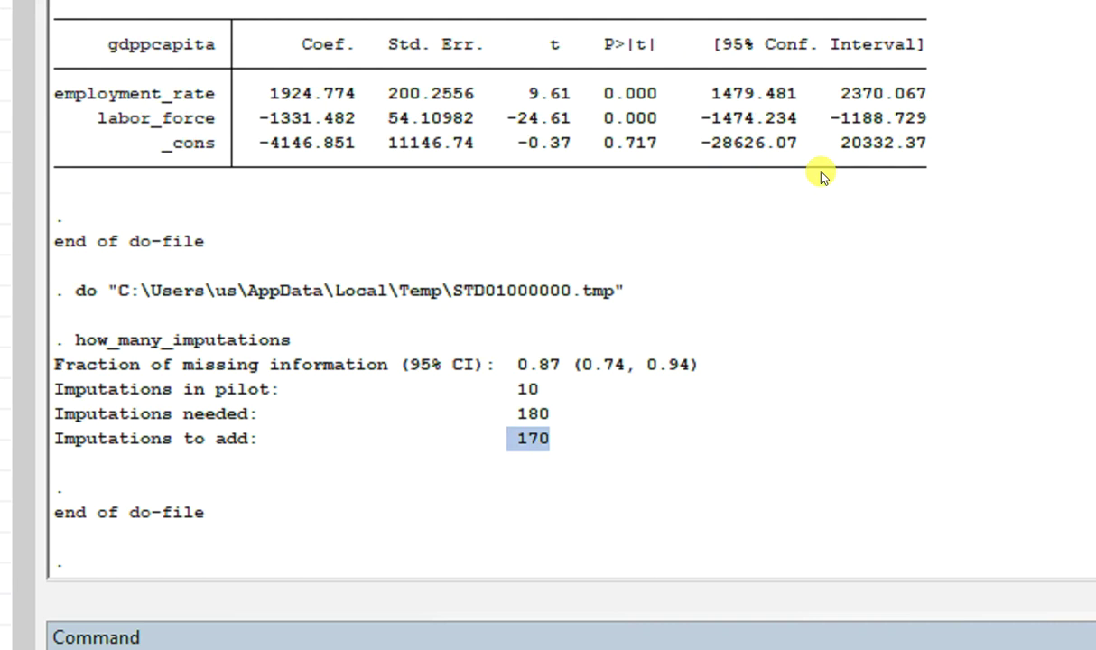
{"action": "key", "text": "Return"}
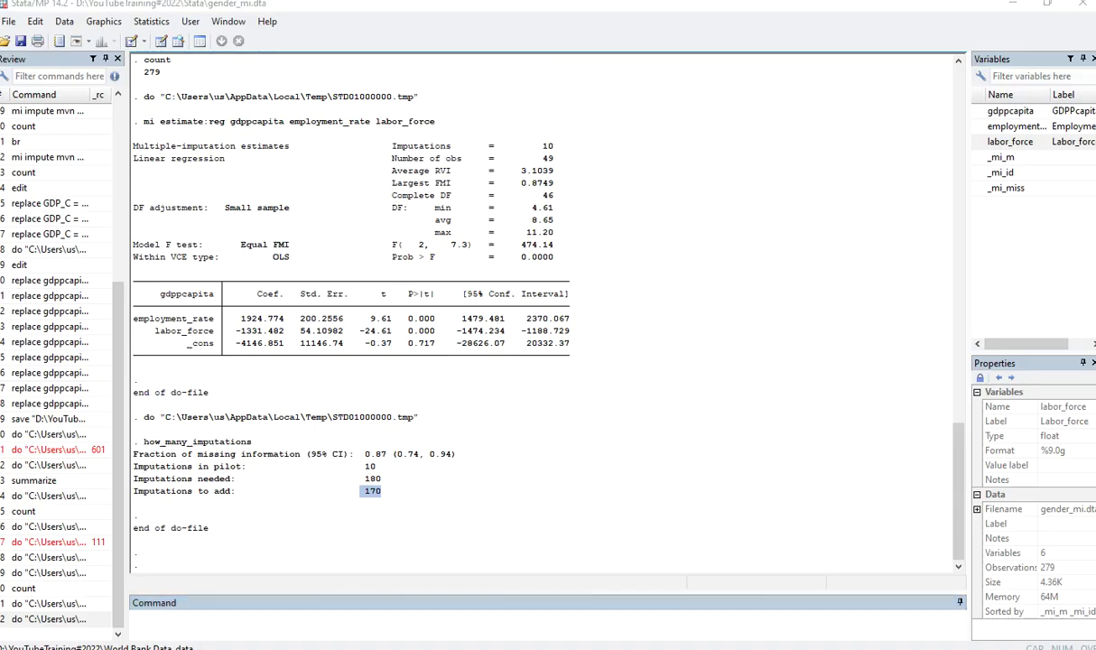
Step: Copy the original mi impute mvn line 30 in the do-file
{"action": "mouse_move", "coordinate": [348, 642]}
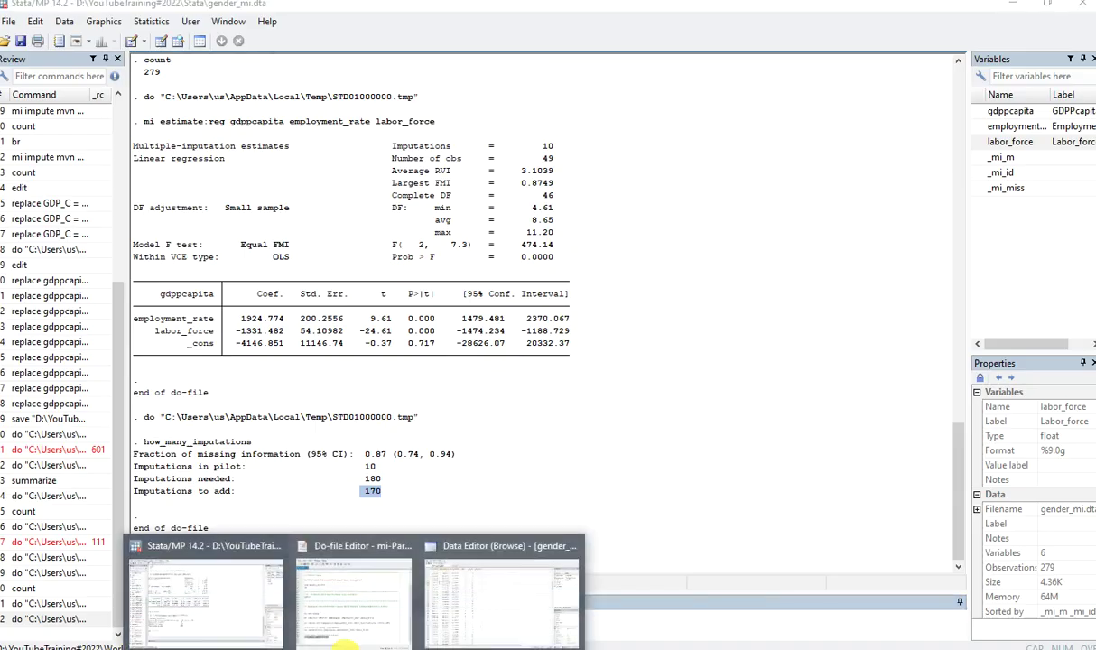
{"action": "left_click", "coordinate": [350, 600]}
{"action": "left_click", "coordinate": [228, 457]}
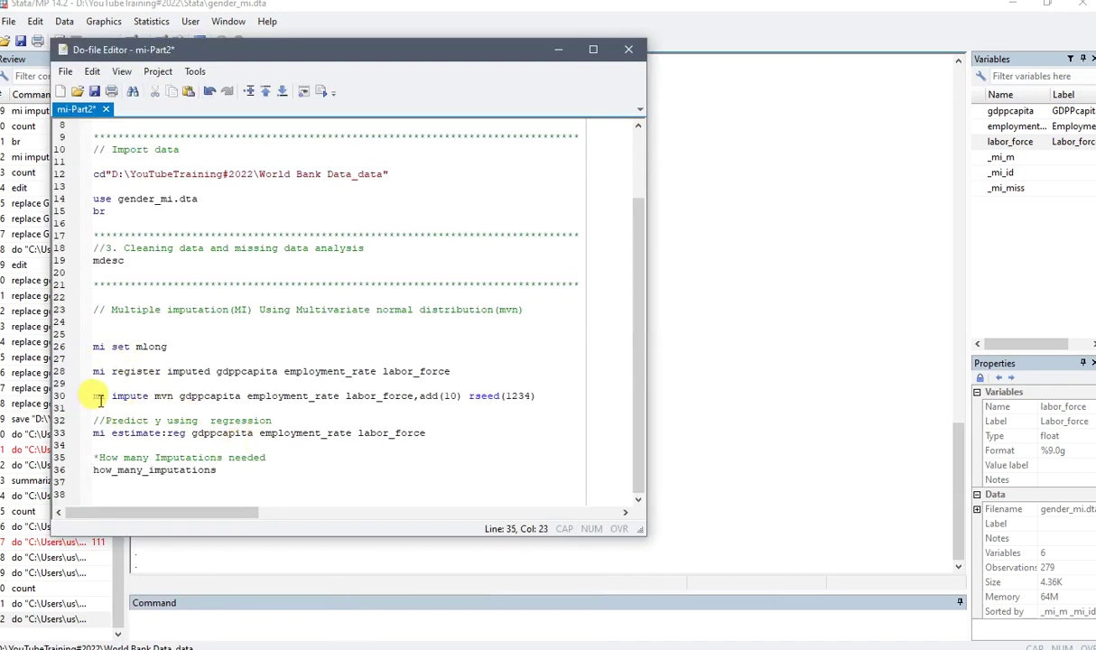
{"action": "left_click_drag", "start_coordinate": [94, 396], "coordinate": [553, 410]}
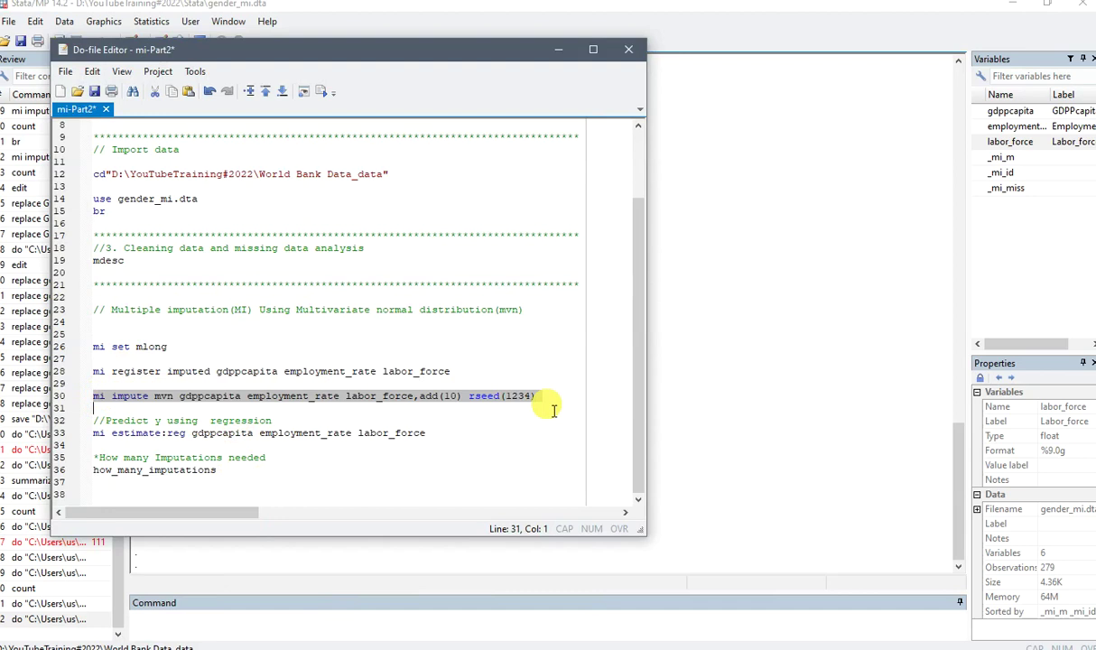
{"action": "right_click", "coordinate": [533, 398]}
{"action": "left_click", "coordinate": [541, 456]}
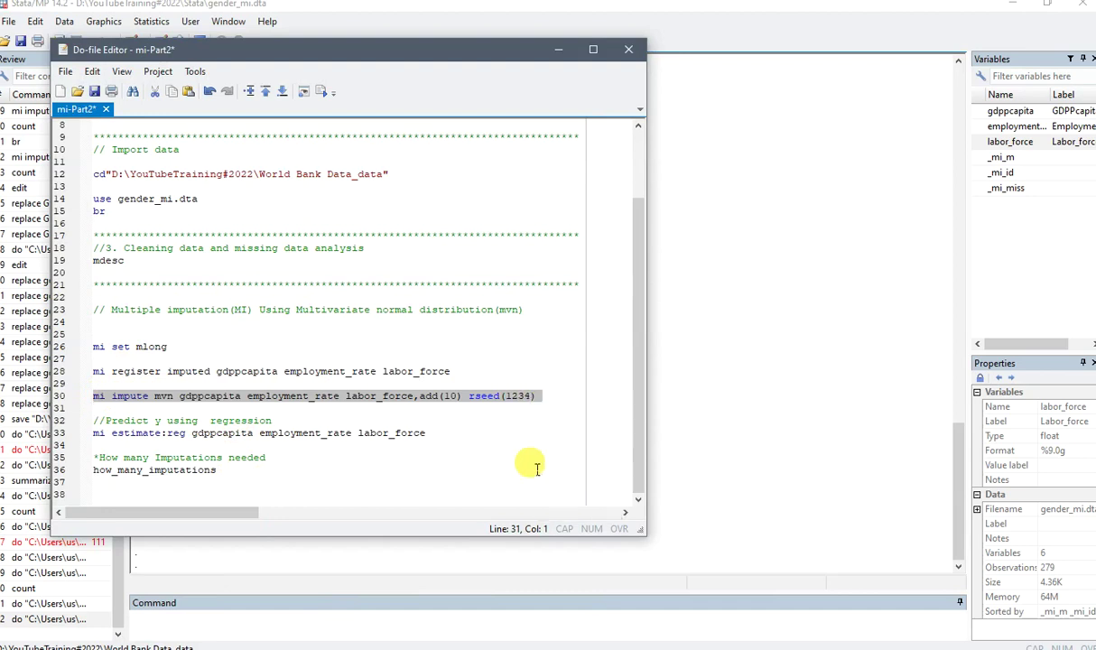
Step: Add a //Re-run comment at the script's end and paste the copied line below it
{"action": "left_click", "coordinate": [200, 489]}
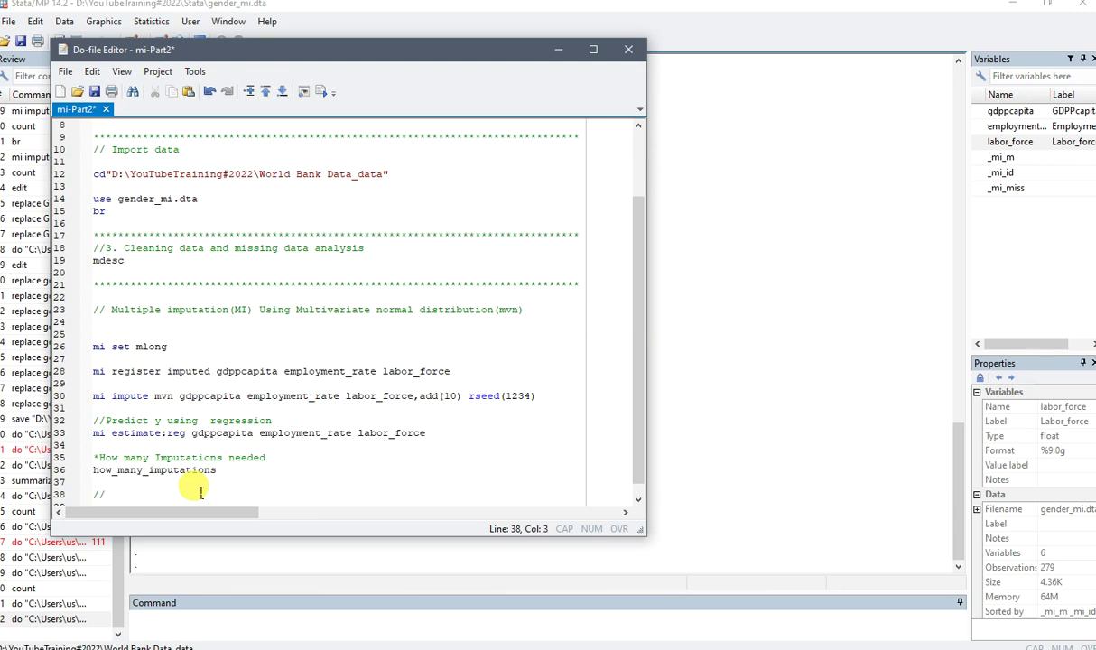
{"action": "key", "text": "Caps_Lock"}
{"action": "type", "text": "RE"}
{"action": "key", "text": "BackSpace"}
{"action": "key", "text": "Caps_Lock"}
{"action": "type", "text": "e-run"}
{"action": "key", "text": "Return"}
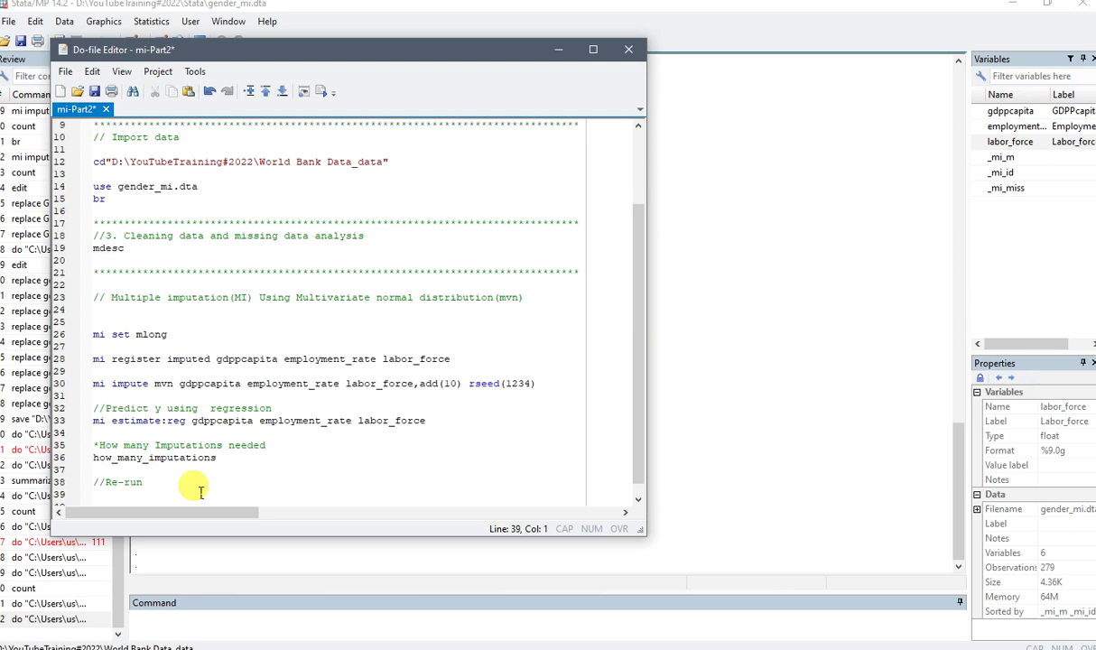
{"action": "key", "text": "ctrl+v"}
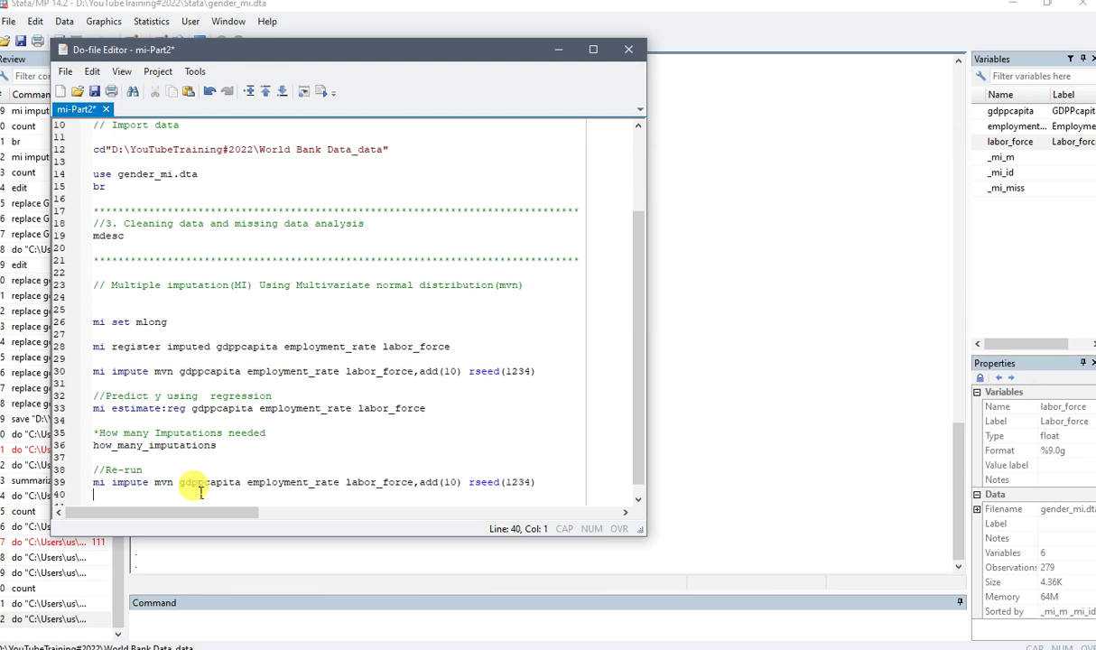
Step: Change the pasted line to add(170) and run it
{"action": "left_click", "coordinate": [459, 484]}
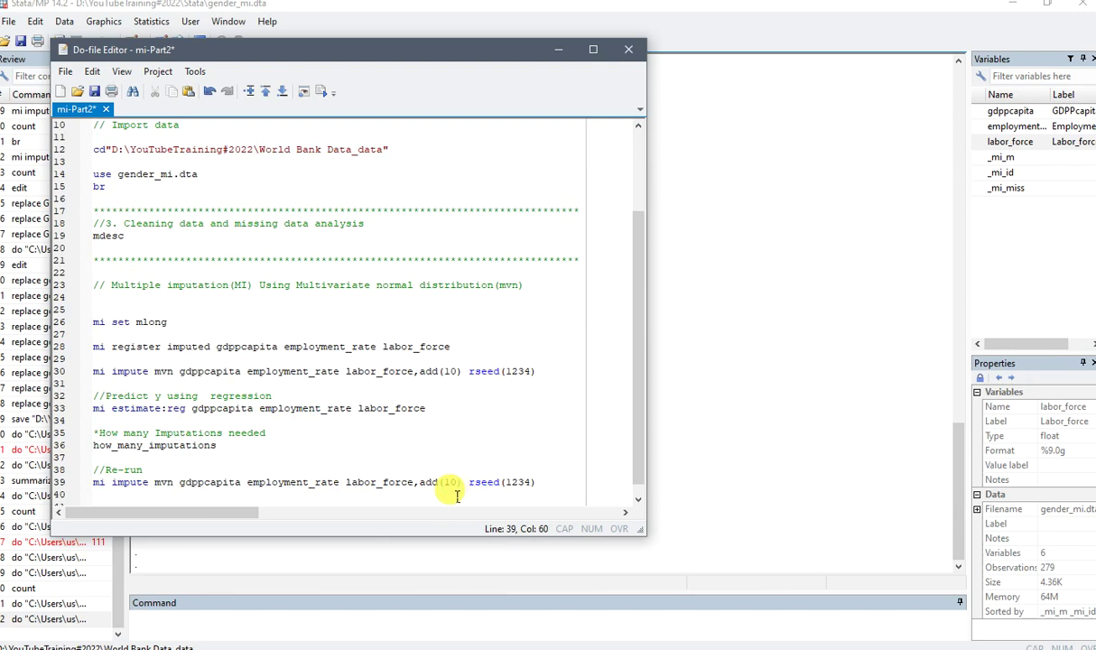
{"action": "key", "text": "BackSpace"}
{"action": "key", "text": "BackSpace"}
{"action": "type", "text": "170"}
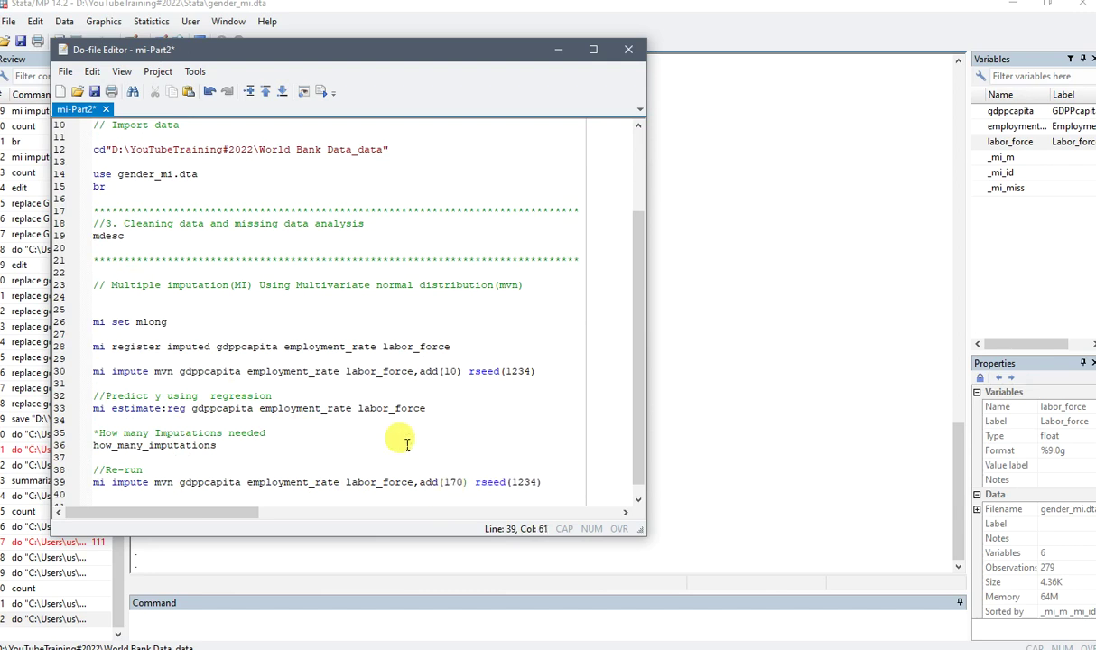
{"action": "left_click_drag", "start_coordinate": [94, 481], "coordinate": [555, 481]}
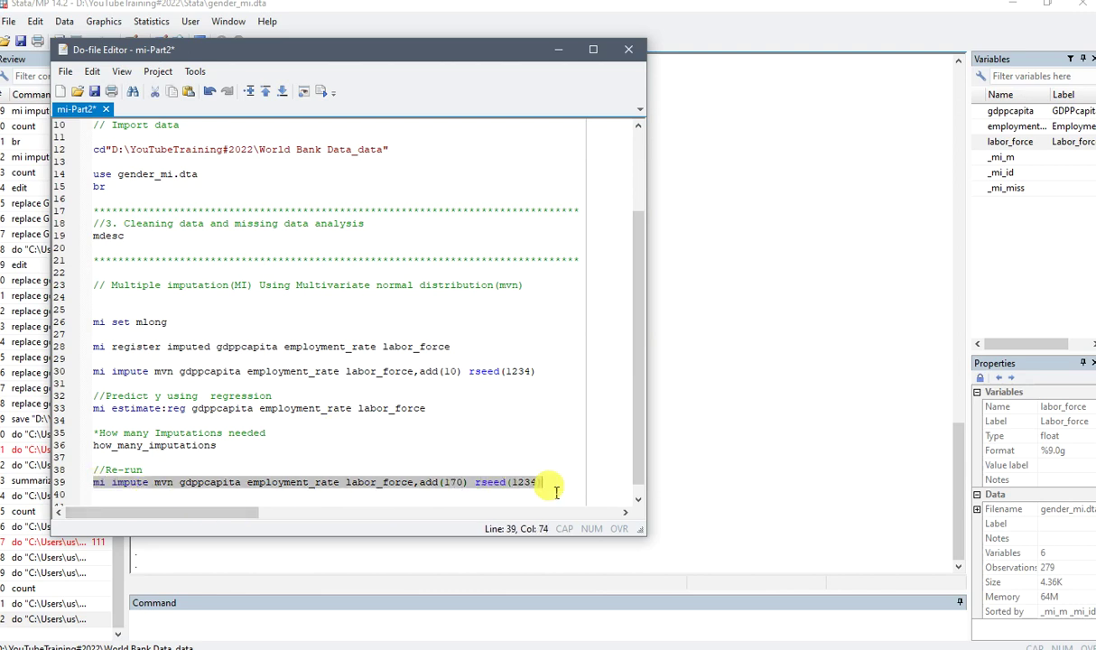
{"action": "left_click", "coordinate": [326, 94]}
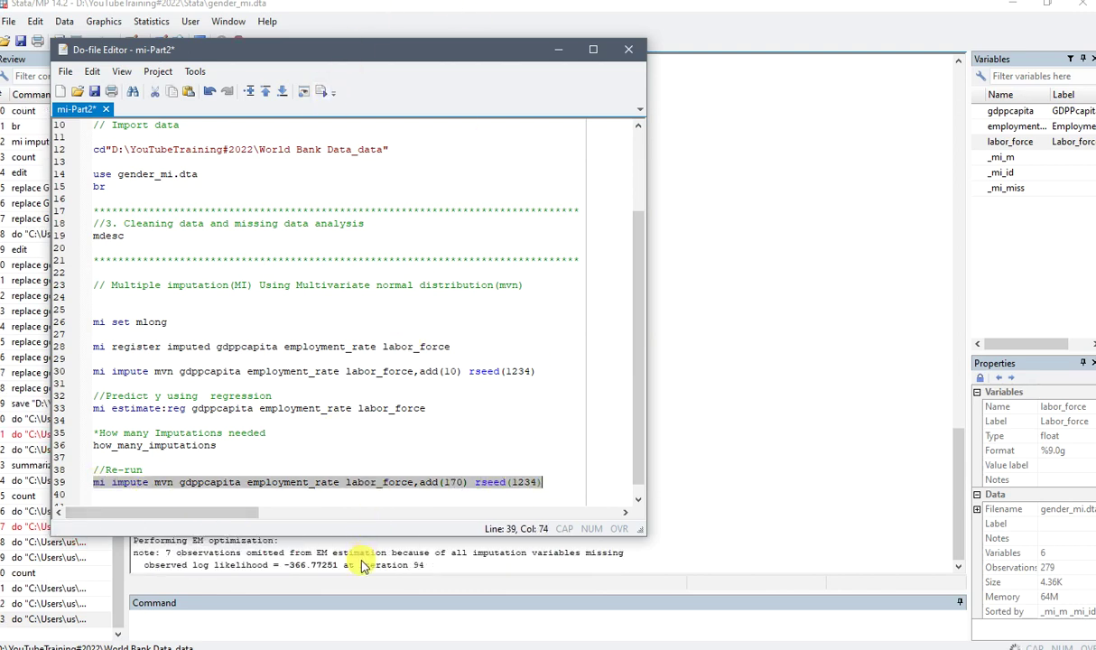
Step: Run the add(170) re-run line and return to the mi-Part2 do-file while it runs
{"action": "left_click", "coordinate": [359, 558]}
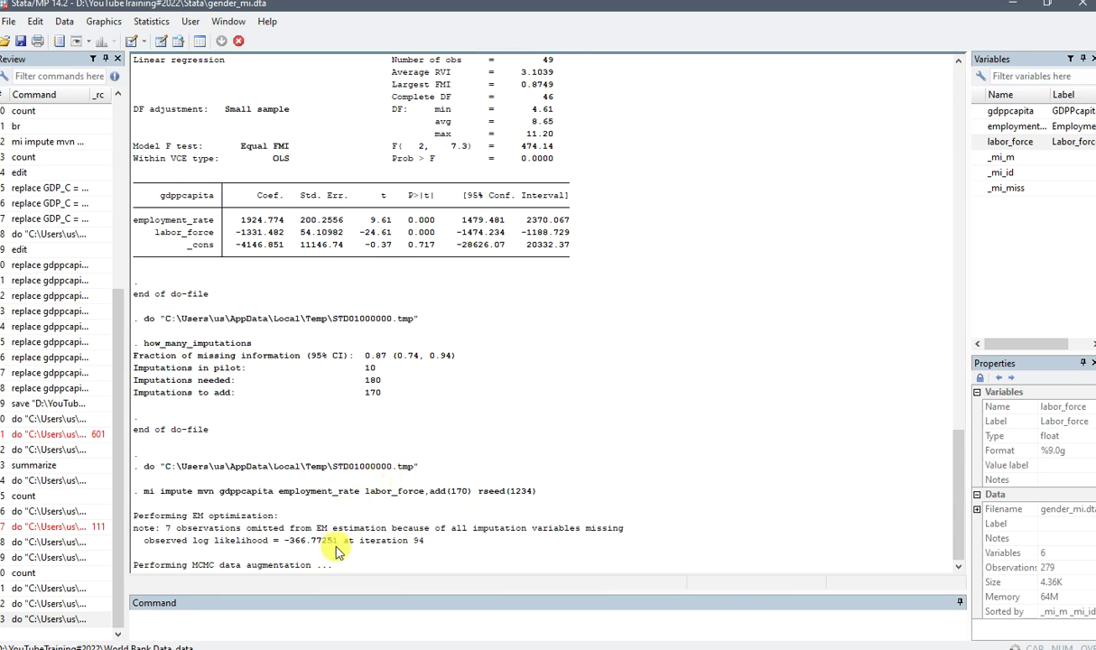
{"action": "mouse_move", "coordinate": [352, 645]}
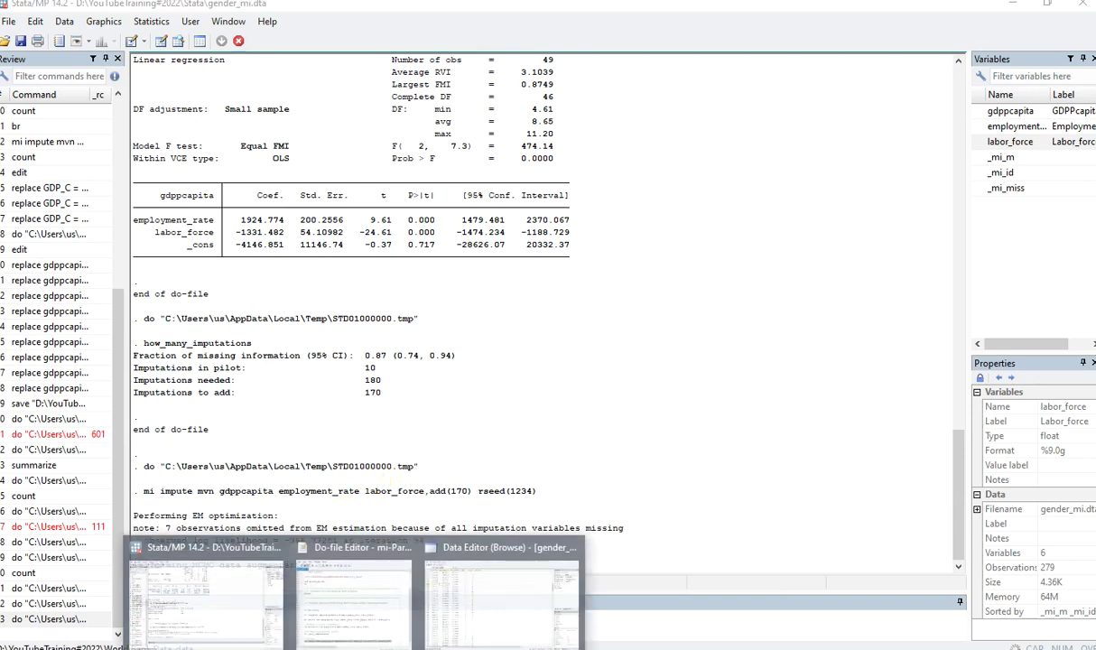
{"action": "left_click", "coordinate": [377, 582]}
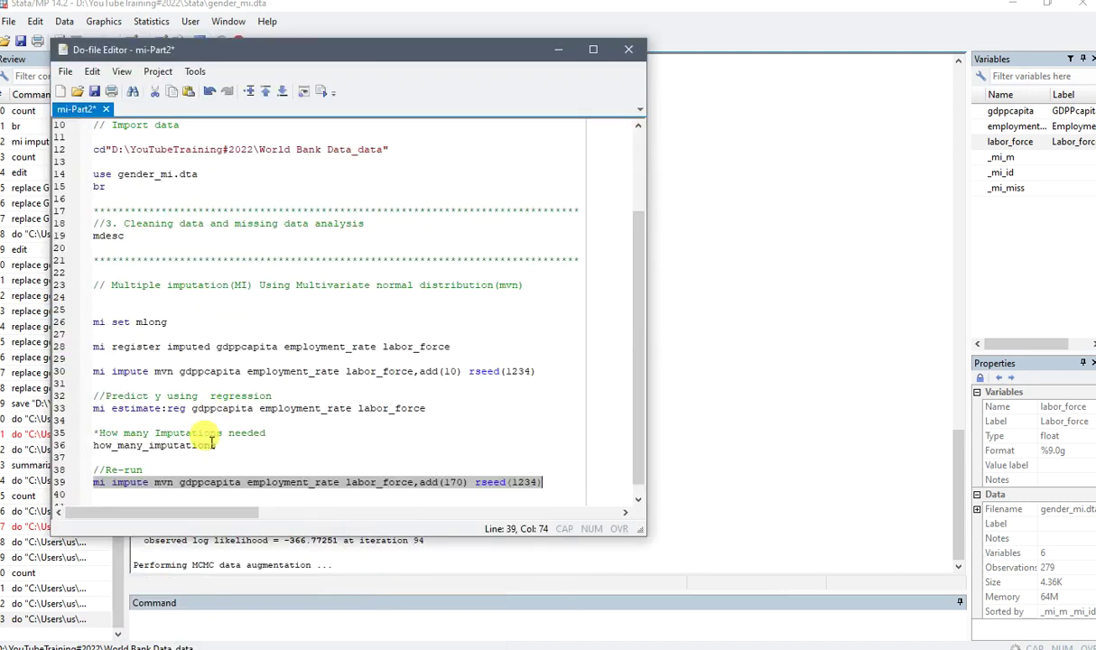
Step: Insert '(DV)' after 'y' in the line 32 regression comment
{"action": "left_click", "coordinate": [154, 434]}
{"action": "left_click_drag", "start_coordinate": [94, 445], "coordinate": [222, 445]}
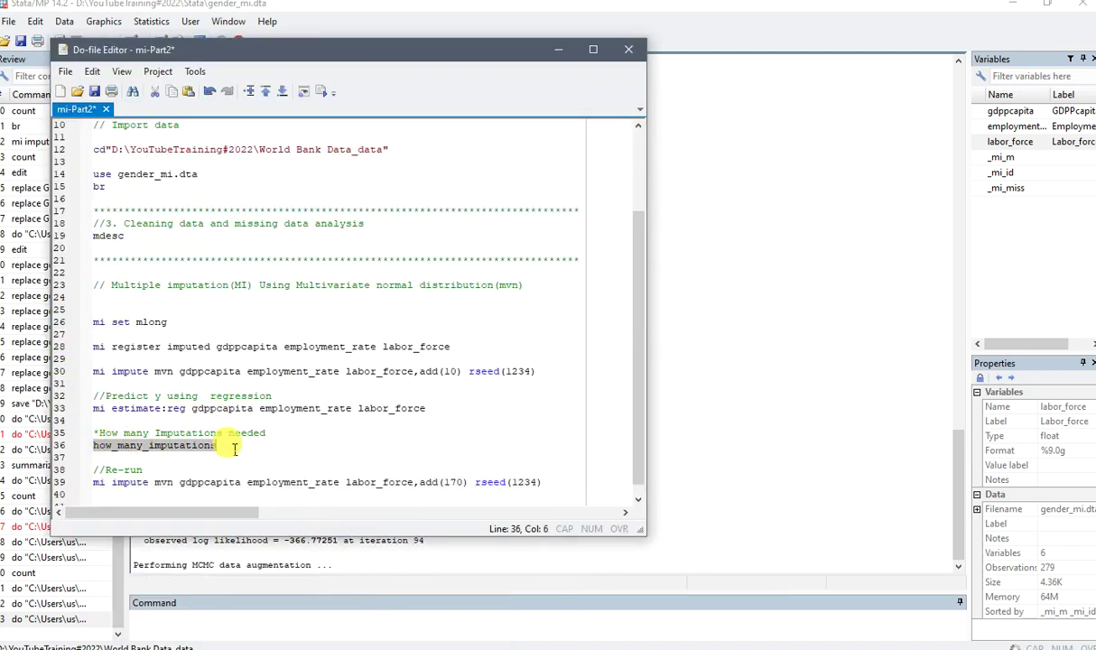
{"action": "left_click", "coordinate": [103, 411]}
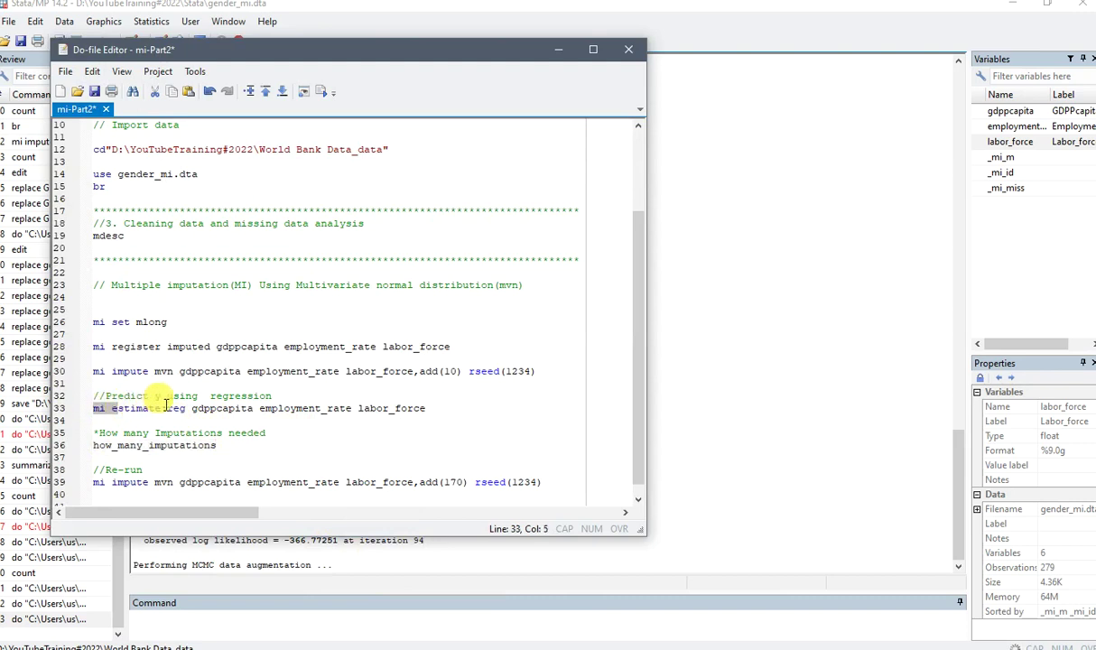
{"action": "left_click", "coordinate": [161, 398]}
{"action": "type", "text": "y("}
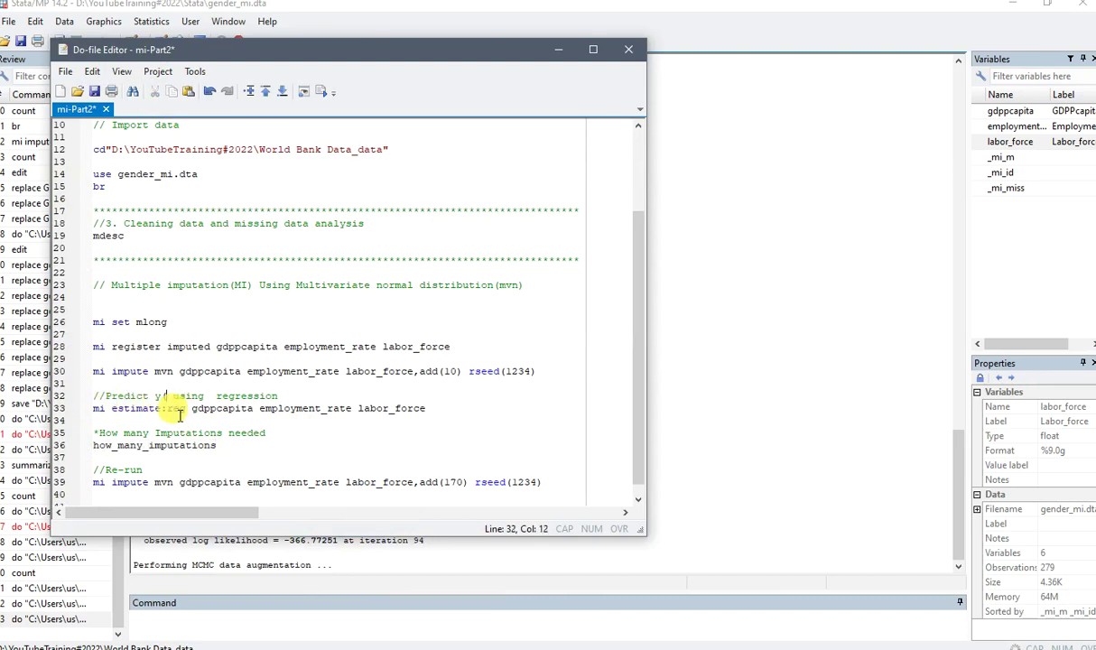
{"action": "type", "text": "DV"}
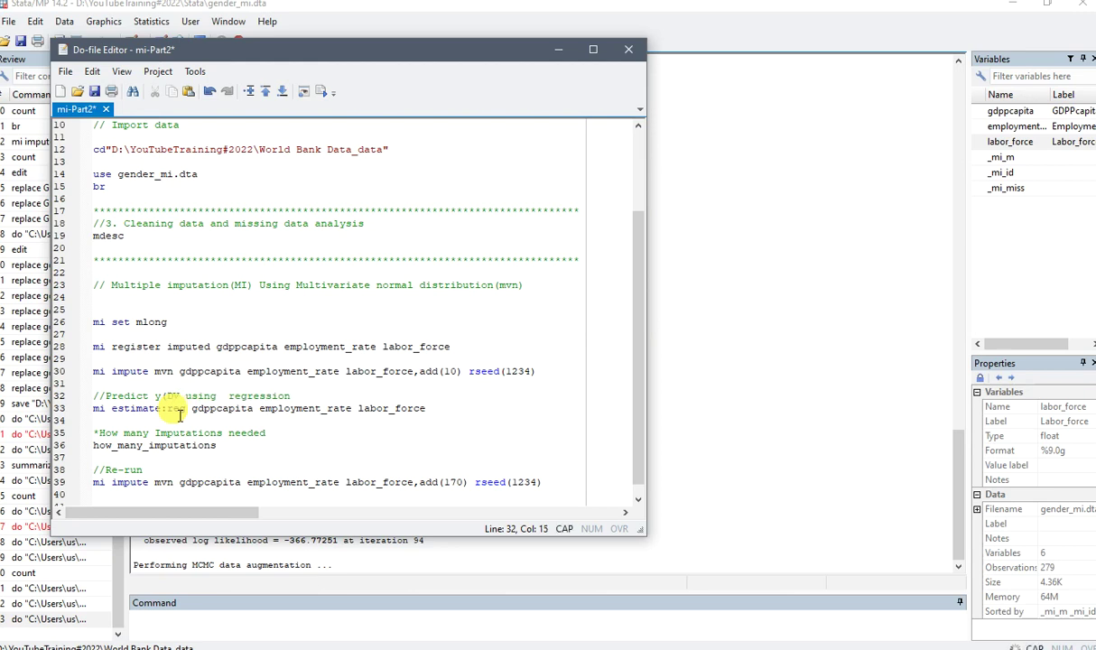
{"action": "type", "text": ")"}
{"action": "key", "text": "Right"}
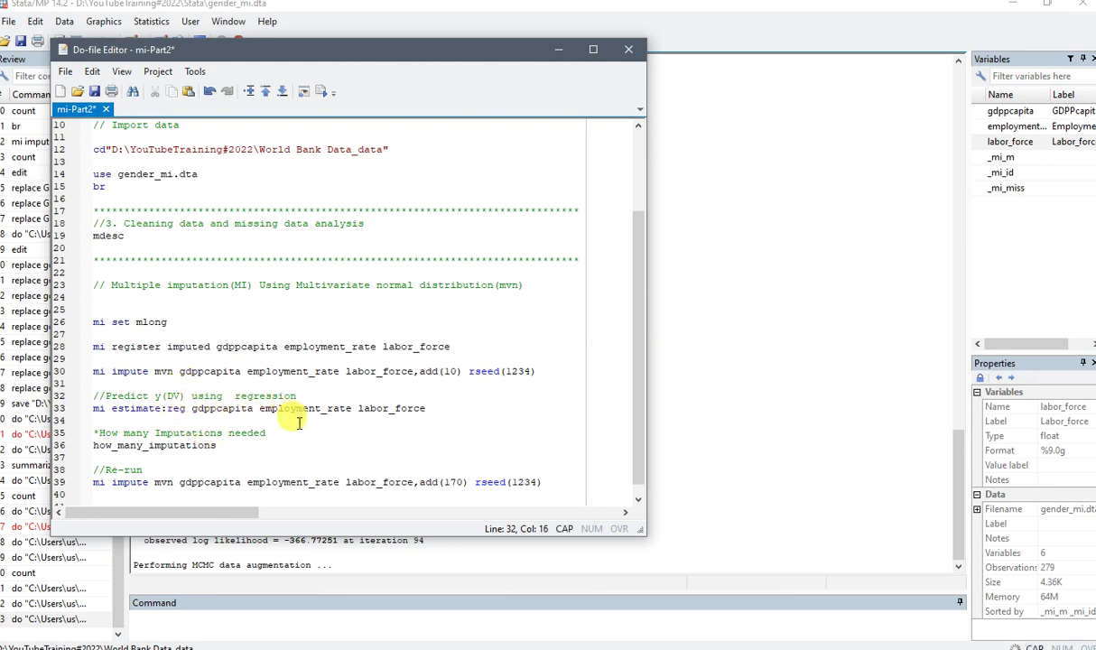
Step: Review the how_many_imputations line, add(170) and the setup lines while the re-run finishes
{"action": "left_click_drag", "start_coordinate": [96, 446], "coordinate": [248, 453]}
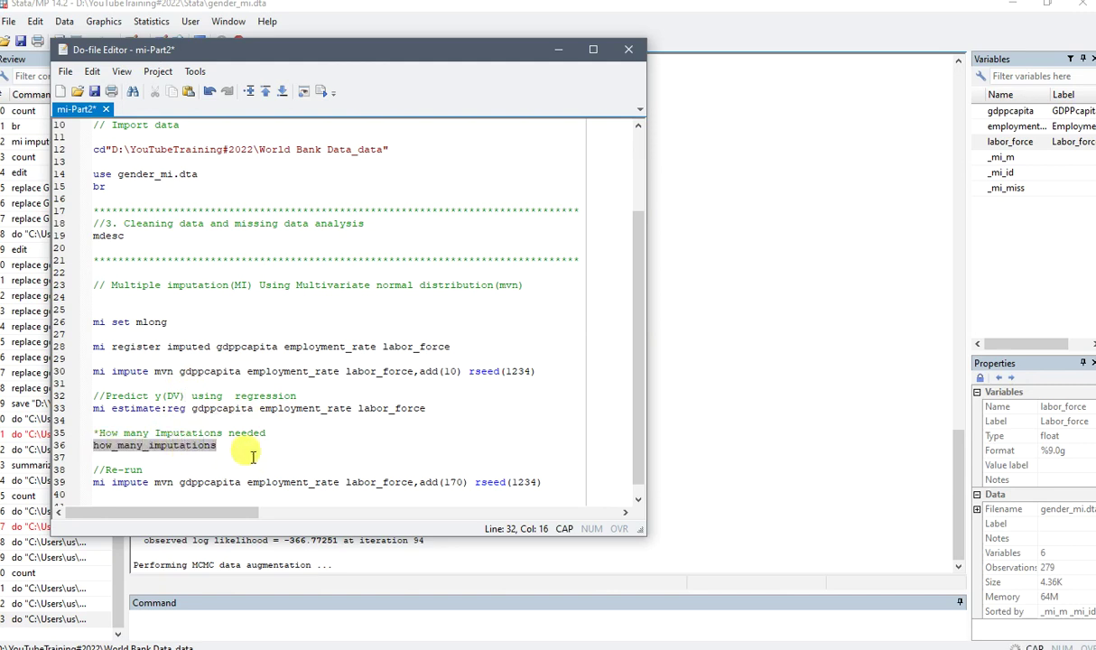
{"action": "double_click", "coordinate": [457, 483]}
{"action": "left_click_drag", "start_coordinate": [457, 490], "coordinate": [426, 490]}
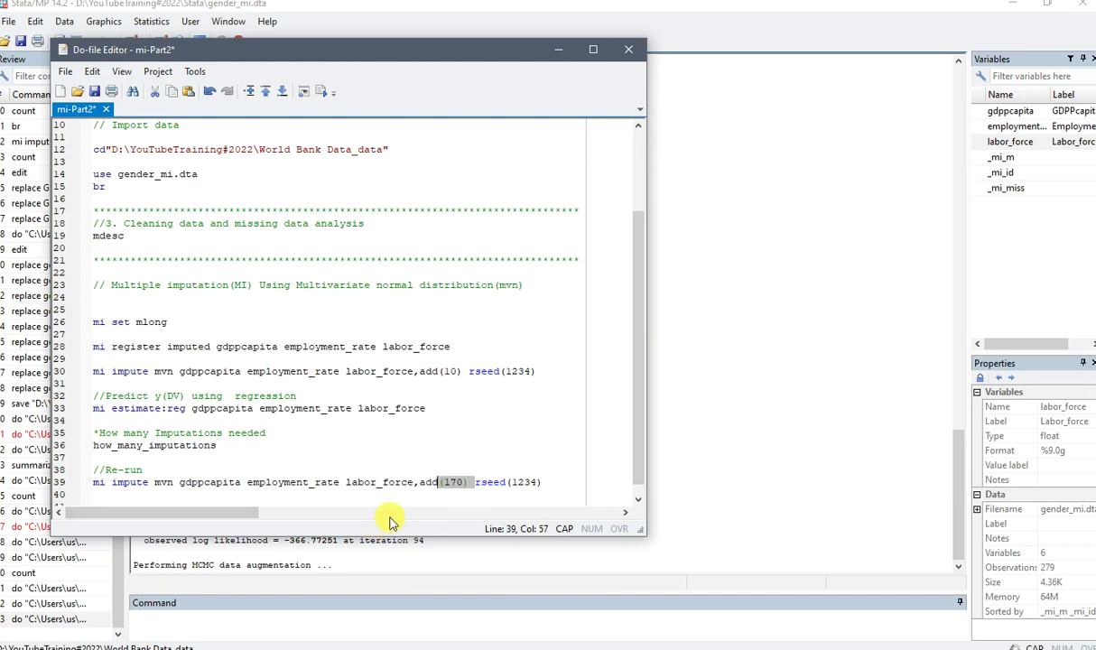
{"action": "left_click", "coordinate": [451, 482]}
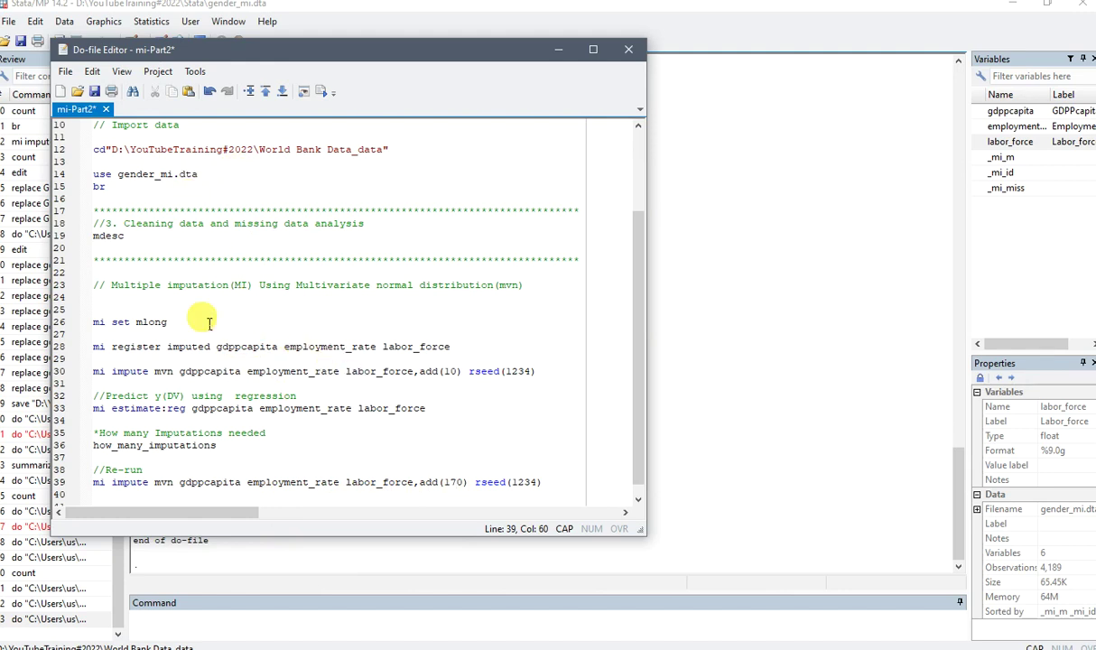
{"action": "left_click_drag", "start_coordinate": [98, 150], "coordinate": [482, 350]}
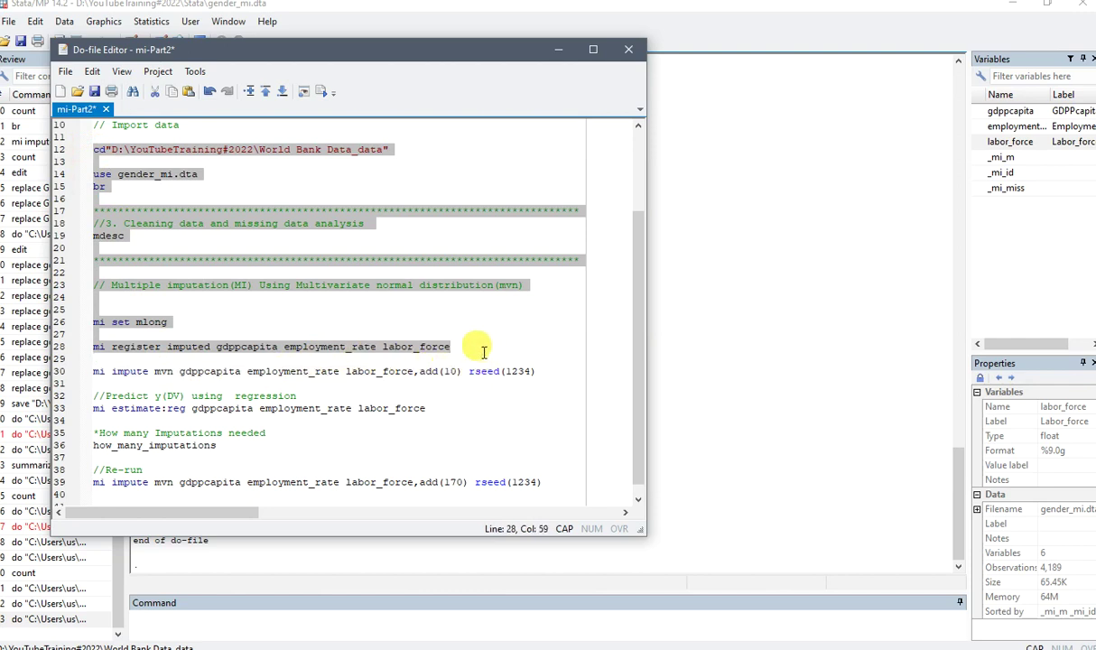
{"action": "left_click", "coordinate": [454, 371]}
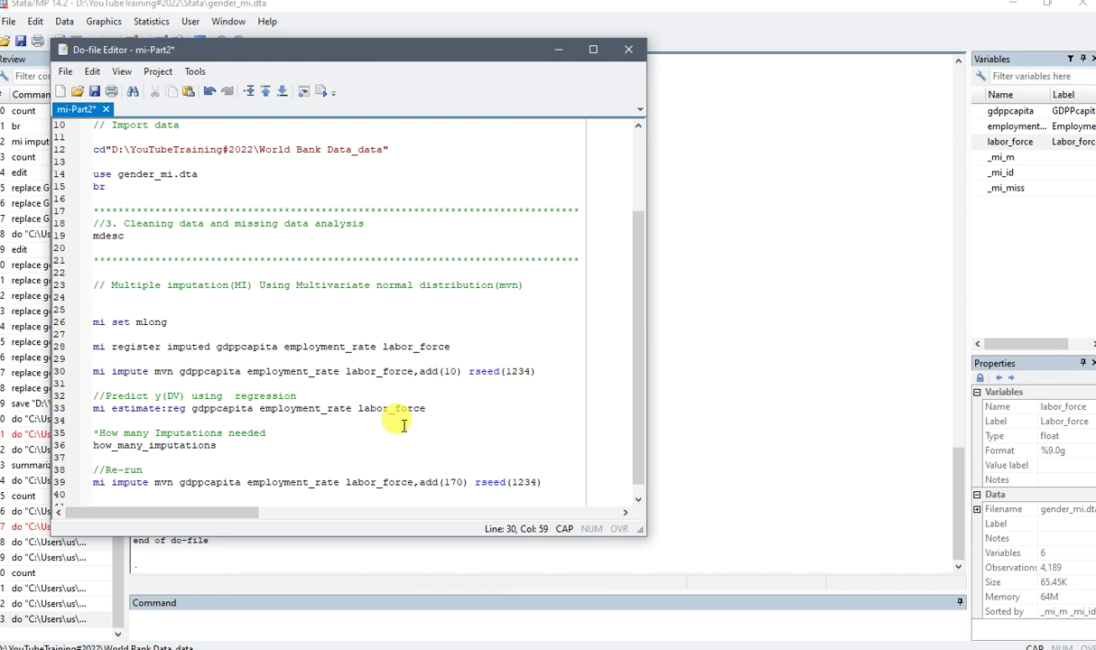
{"action": "left_click", "coordinate": [233, 633]}
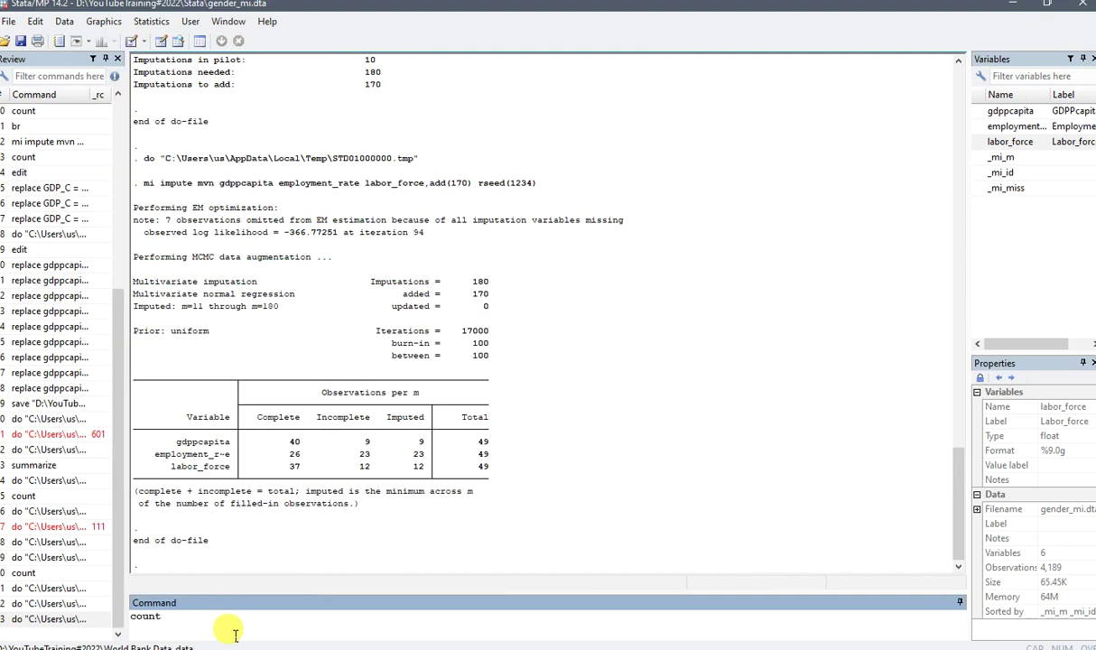
Step: Run count and review results: zero imputations updated, 17000 iterations, 4,189 observations
{"action": "key", "text": "Return"}
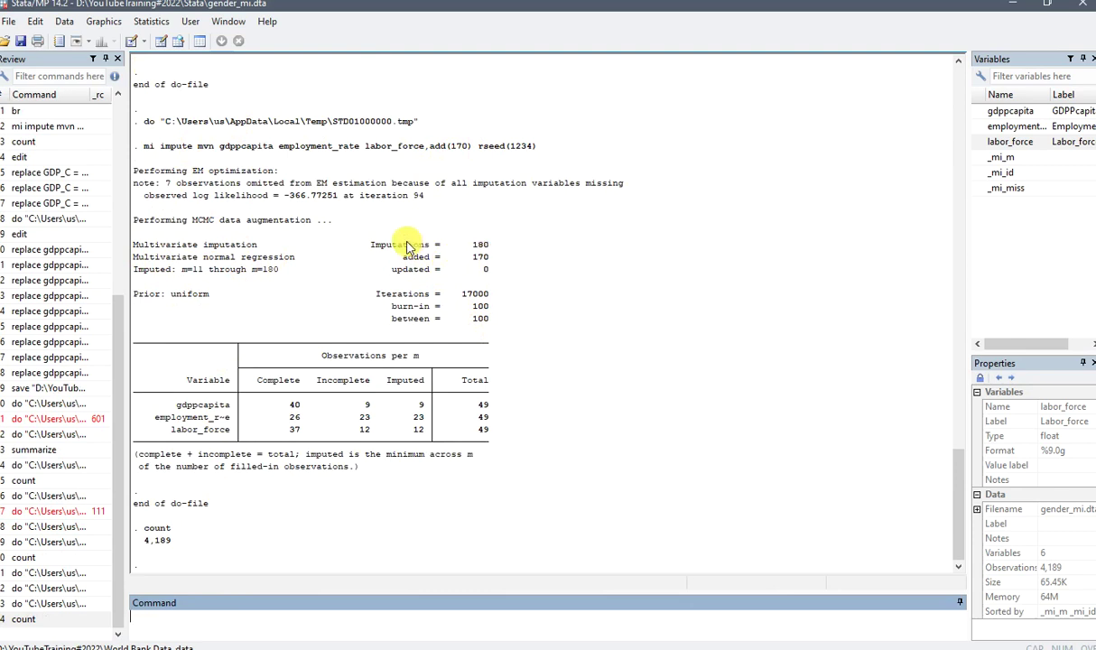
{"action": "left_click_drag", "start_coordinate": [391, 268], "coordinate": [492, 273]}
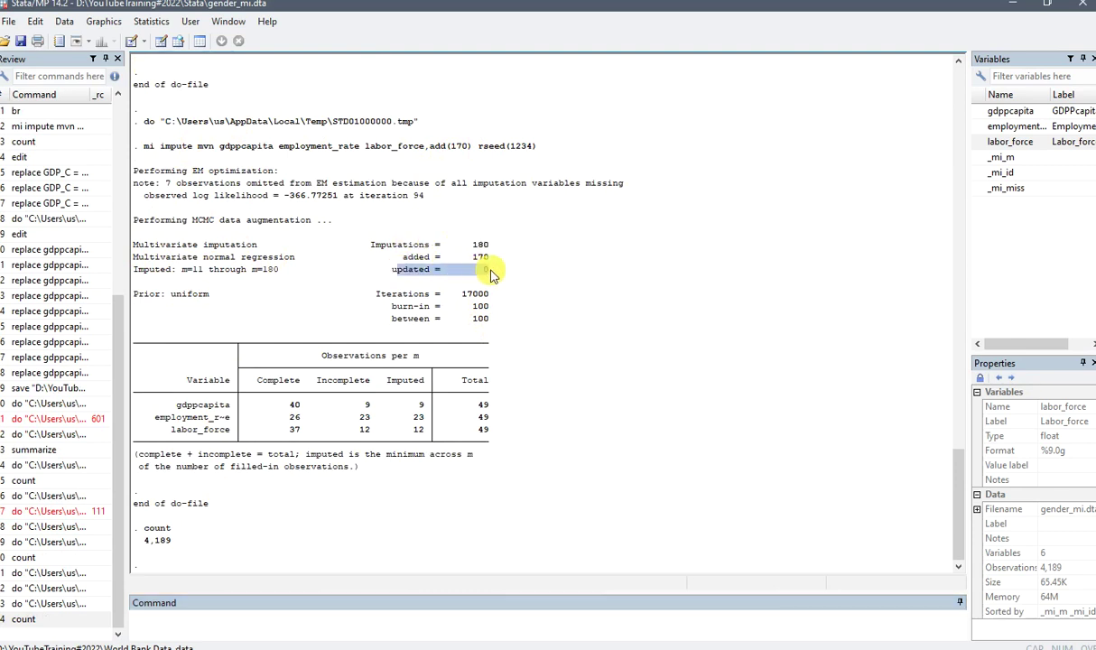
{"action": "double_click", "coordinate": [480, 298]}
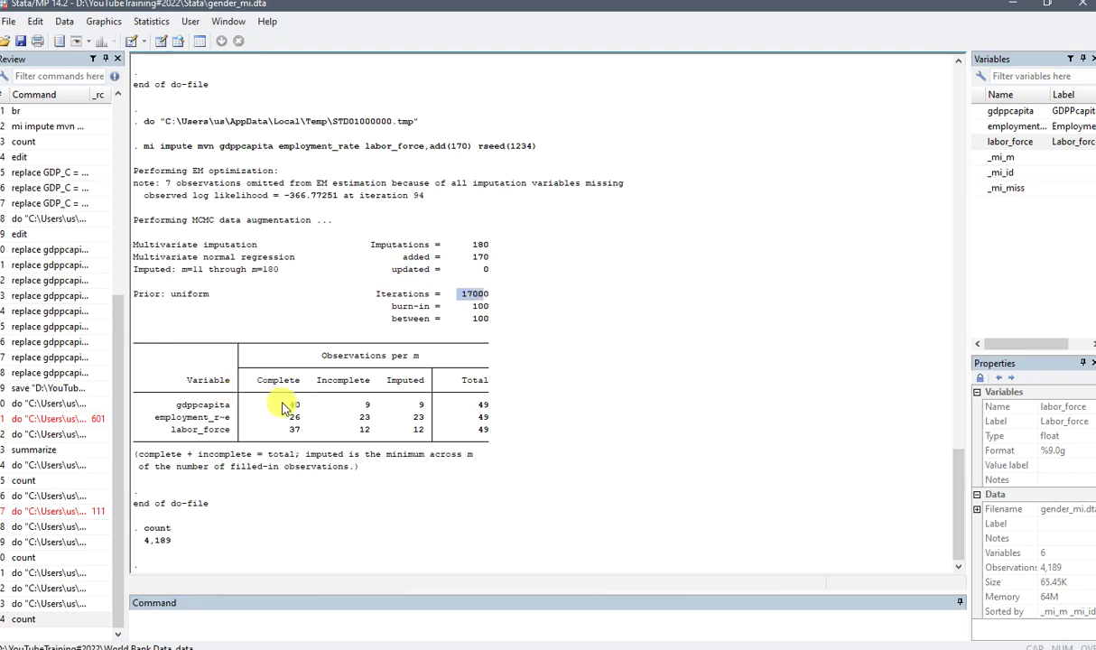
{"action": "left_click", "coordinate": [394, 391]}
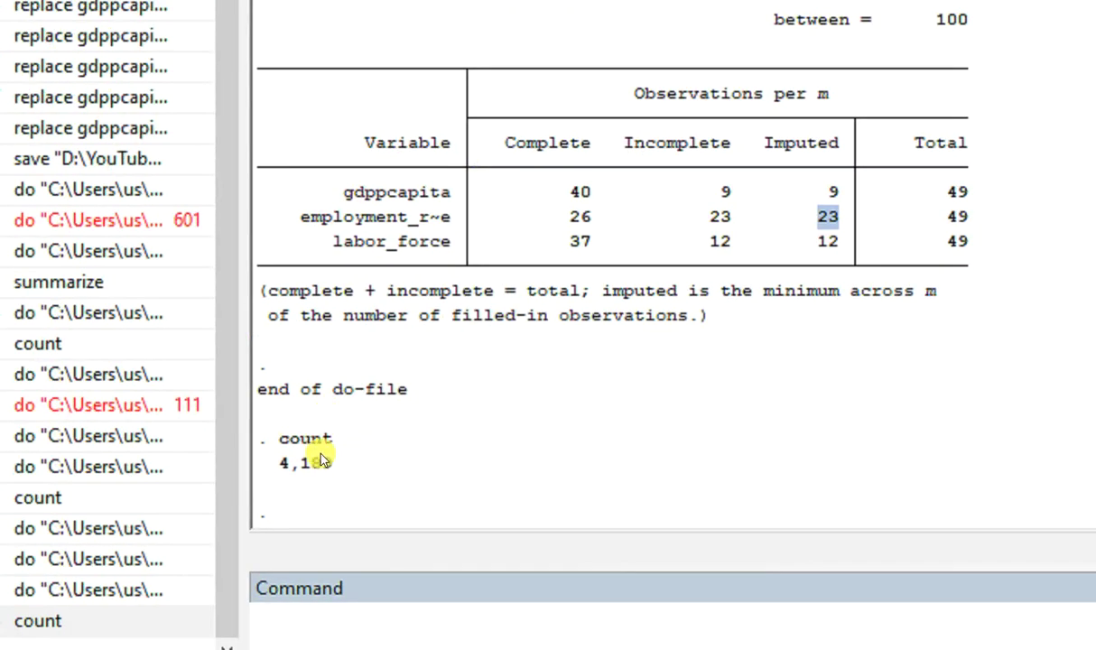
{"action": "left_click_drag", "start_coordinate": [283, 464], "coordinate": [357, 478]}
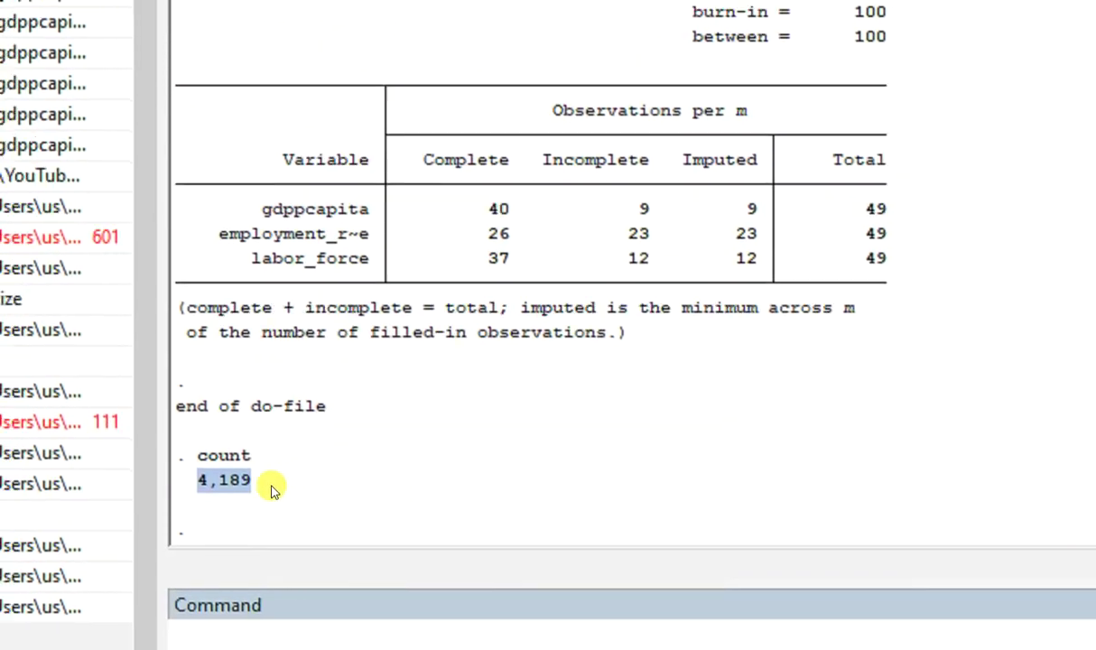
{"action": "left_click", "coordinate": [273, 489]}
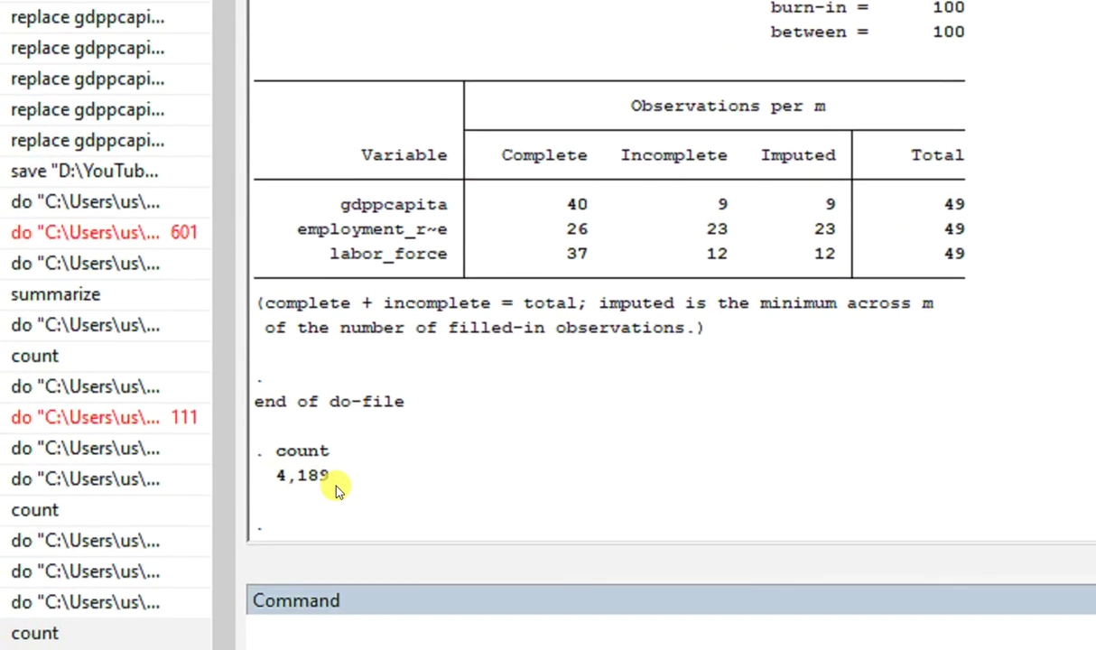
{"action": "left_click", "coordinate": [339, 615]}
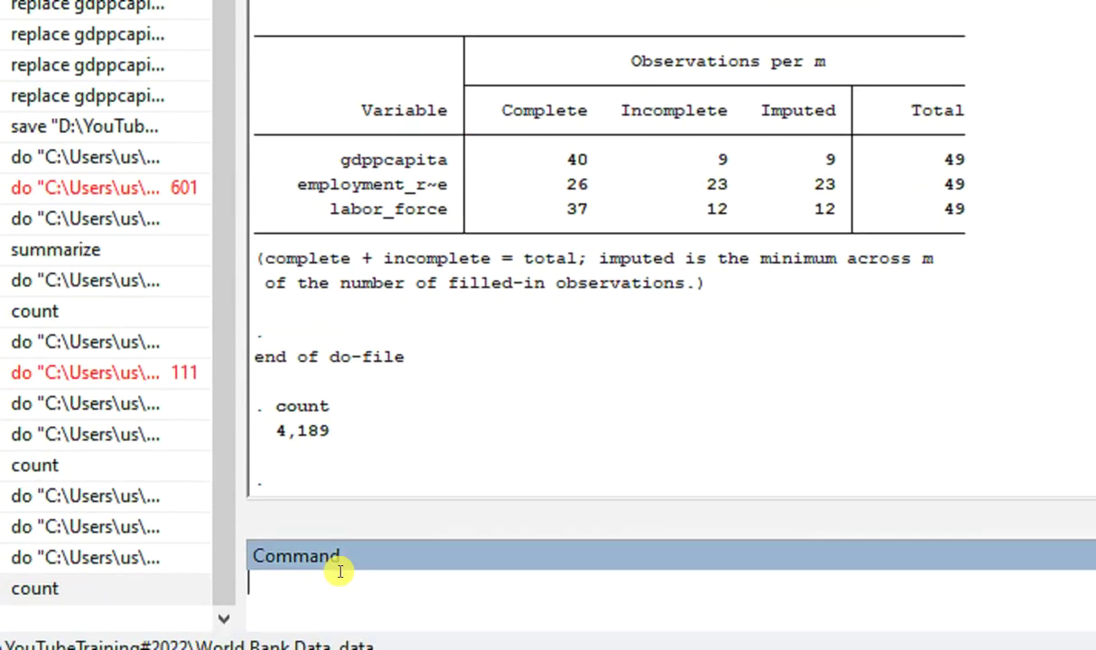
Step: Run summarize and check gdppcapita, employment_rate and labor_force counts (4,180, 4,166, 4,177), with _mi_m reaching 180
{"action": "type", "text": "summari"}
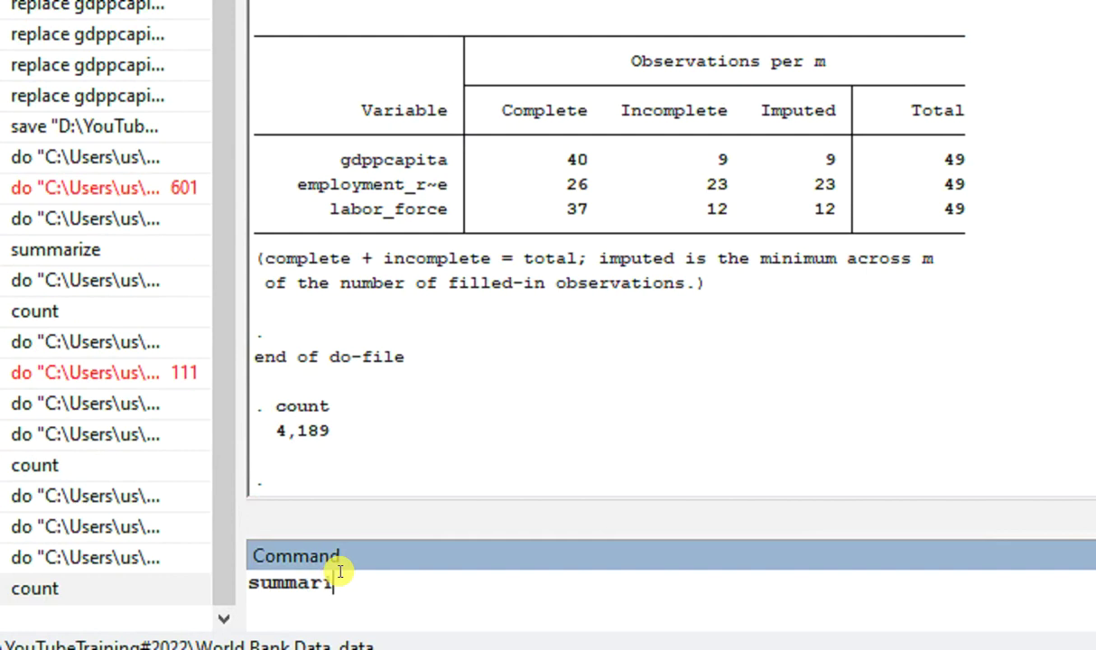
{"action": "type", "text": "ze"}
{"action": "key", "text": "Return"}
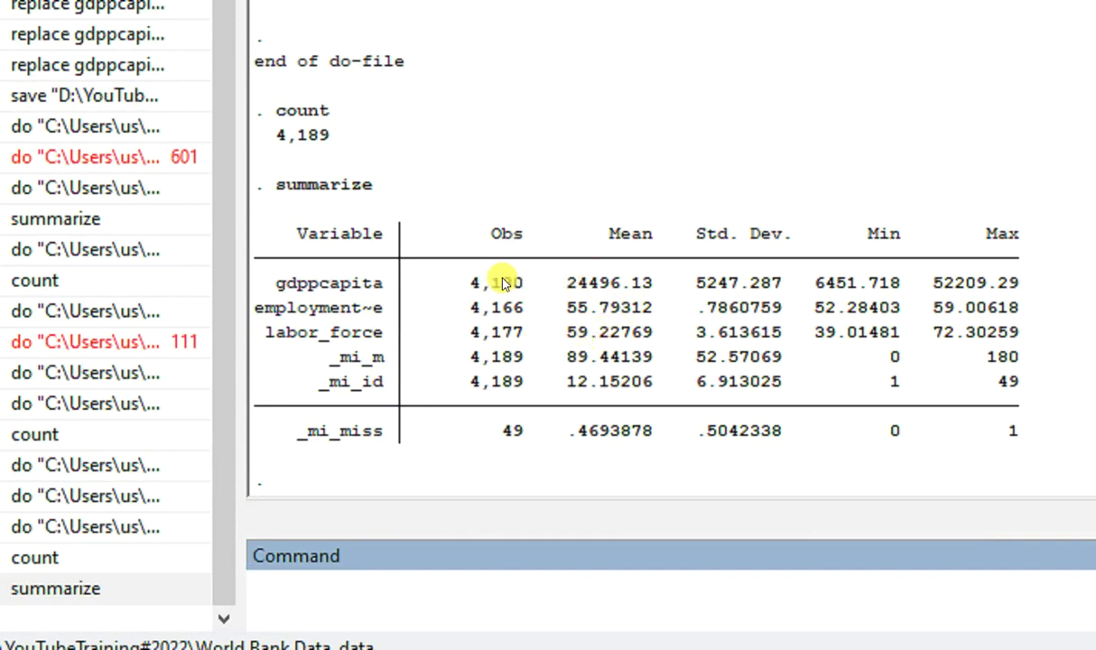
{"action": "left_click_drag", "start_coordinate": [277, 257], "coordinate": [968, 332]}
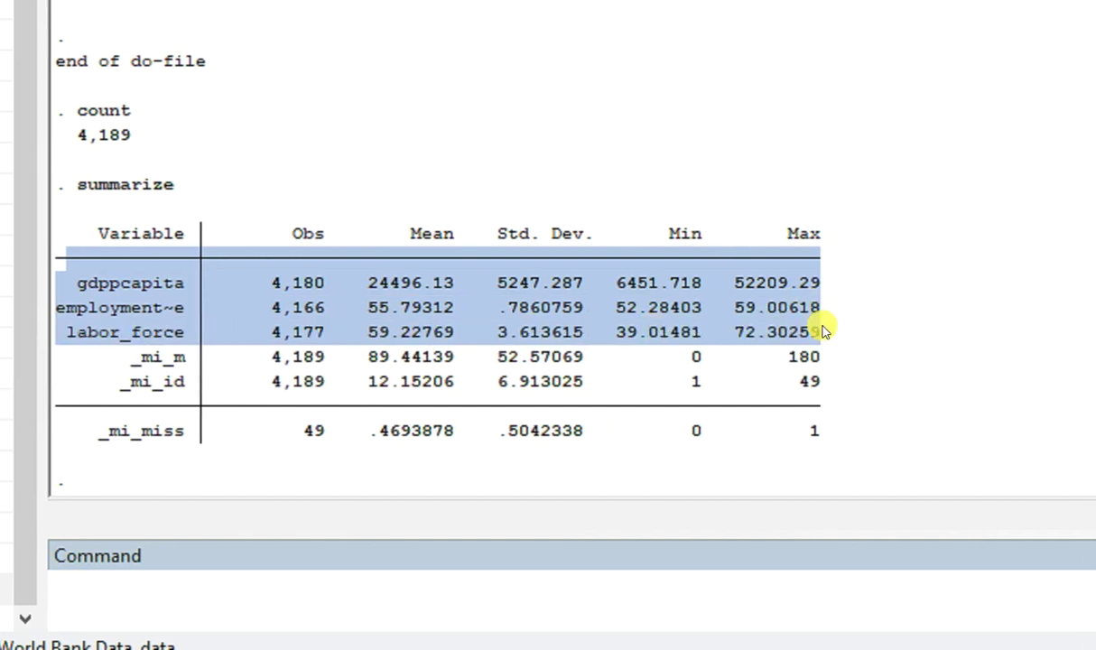